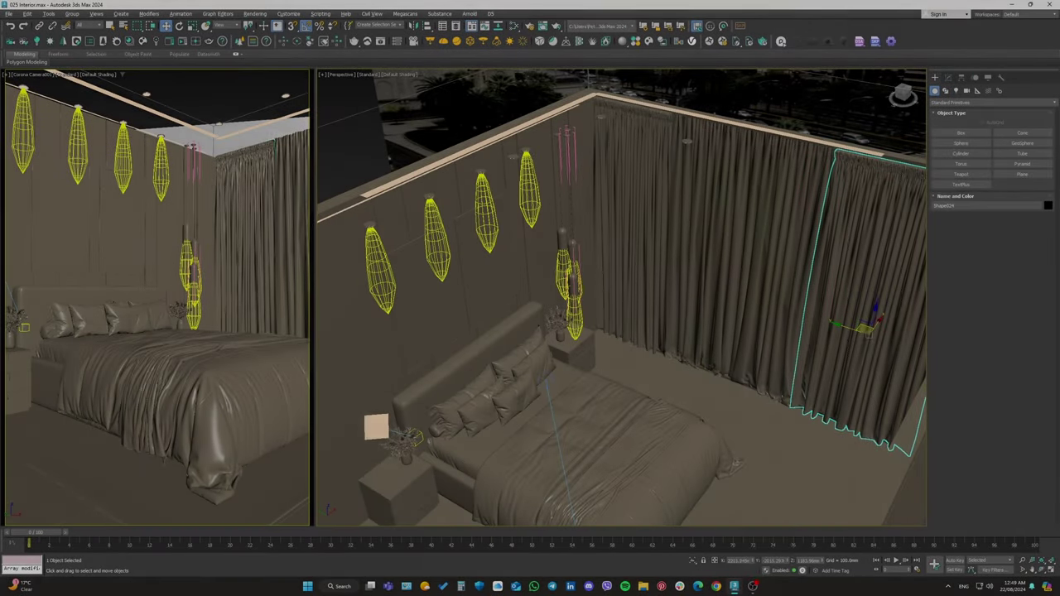
Check the curtain's Object Properties, then orbit and zoom out to see the whole bedroom from above.
right_click(628, 246)
click(650, 323)
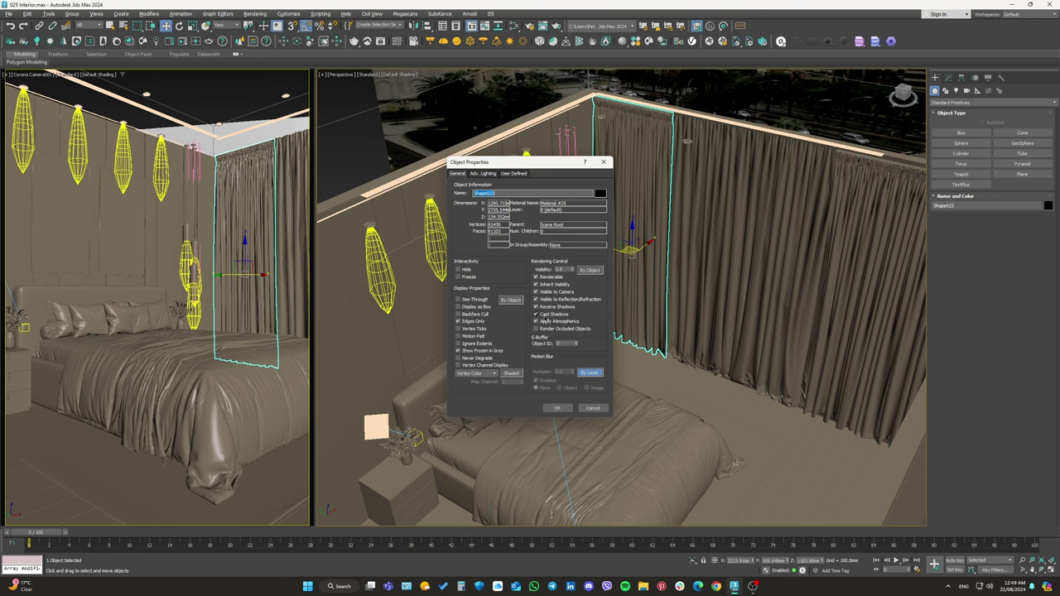
click(593, 407)
mouse_move(593, 408)
alt+middle_down()
mouse_move(579, 248)
mouse_move(589, 212)
mouse_move(463, 150)
alt+middle_up()
scroll(580, 249, down, 3)
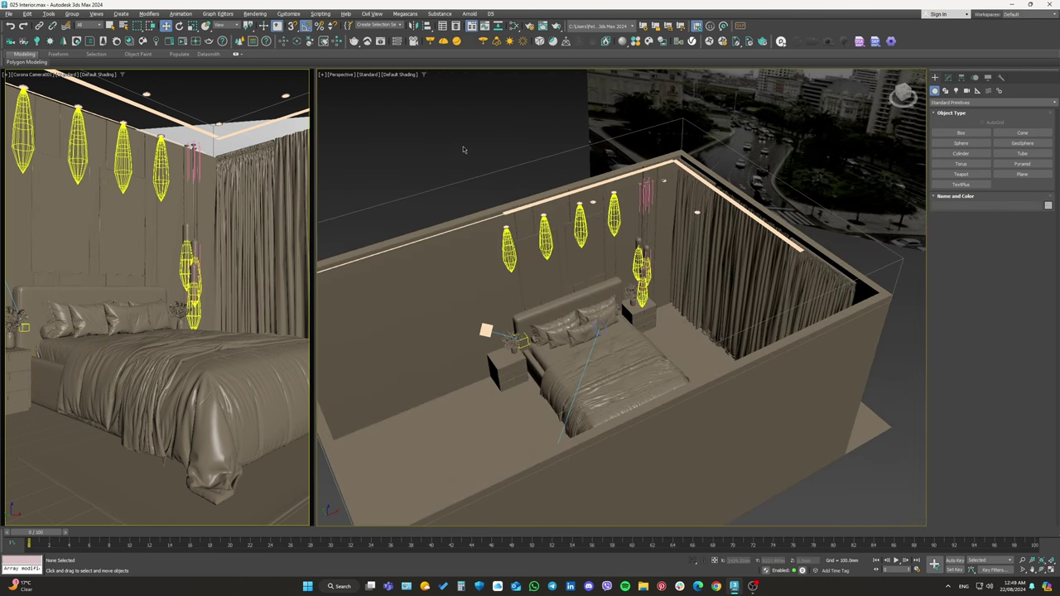
Open Render Setup (F10) and expand the Assign Renderer, Email Notifications and Common Parameters rollouts.
key(F10)
click(902, 238)
drag(928, 166, 753, 158)
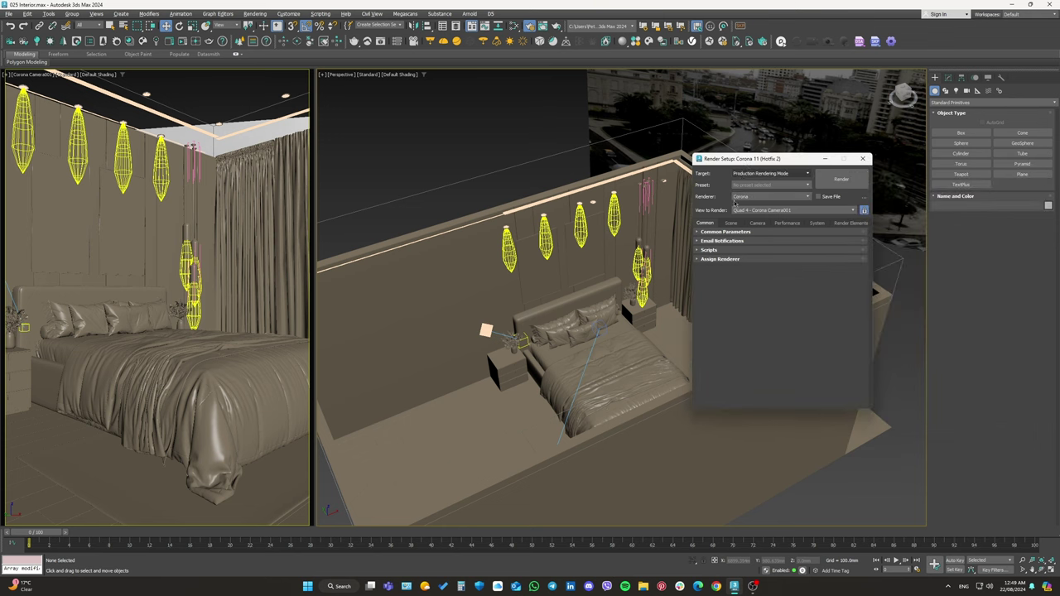
click(718, 259)
click(710, 240)
click(712, 232)
scroll(704, 231, down, 5)
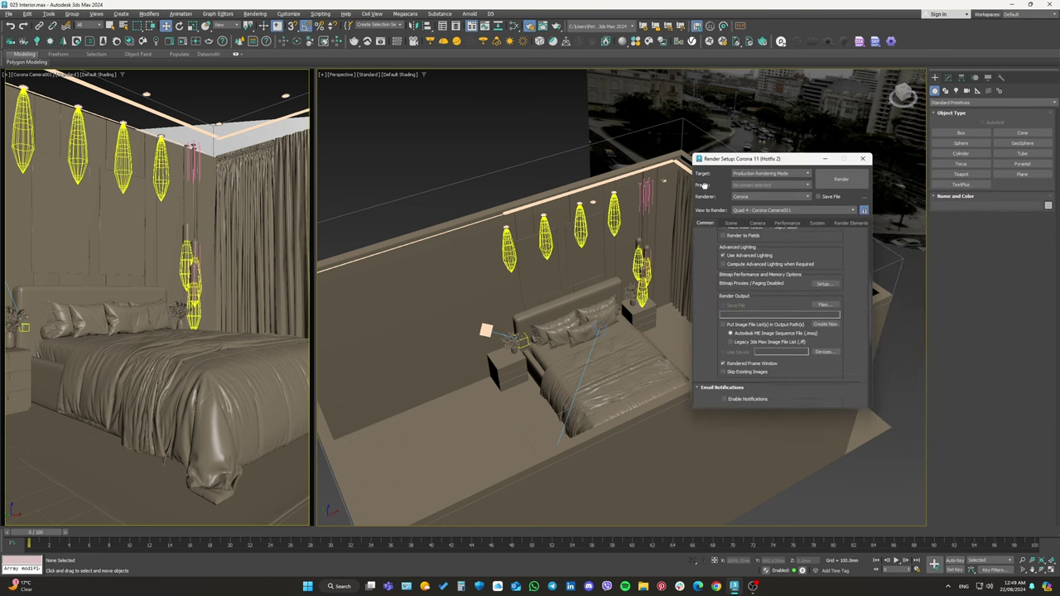
scroll(704, 230, down, 5)
scroll(705, 230, up, 5)
scroll(704, 229, up, 3)
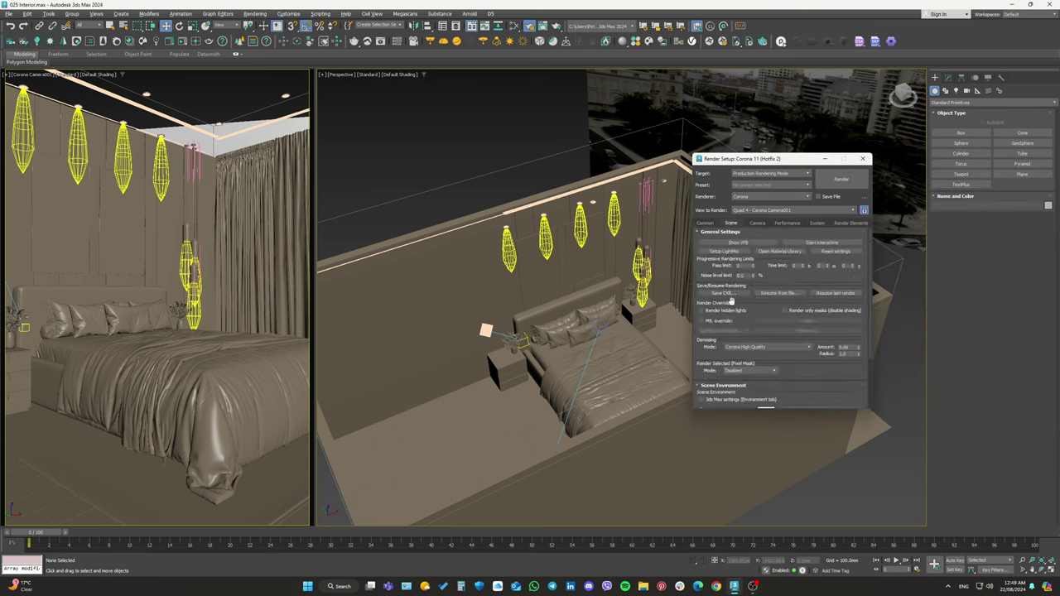
scroll(703, 226, down, 1)
Review the Corona Scene tab's environment settings, then open the Slate Material Editor.
click(705, 224)
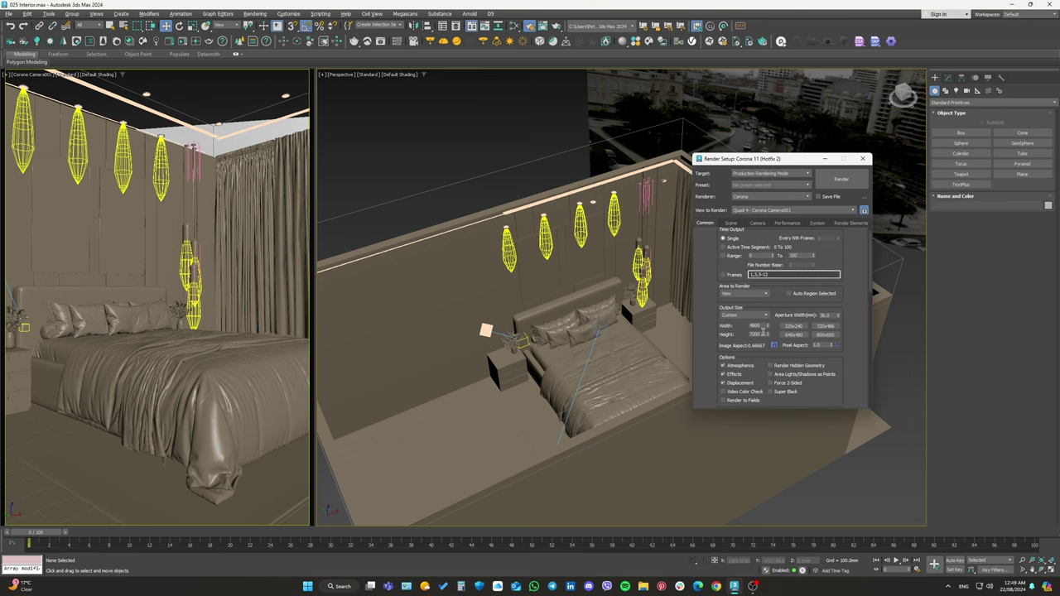
click(732, 224)
scroll(745, 232, up, 3)
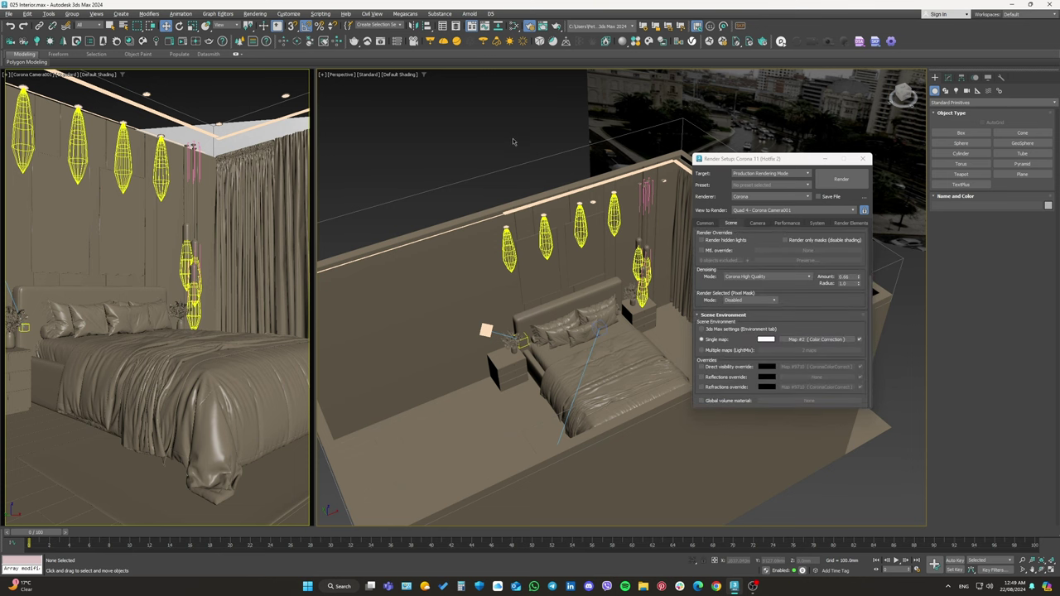
key(m)
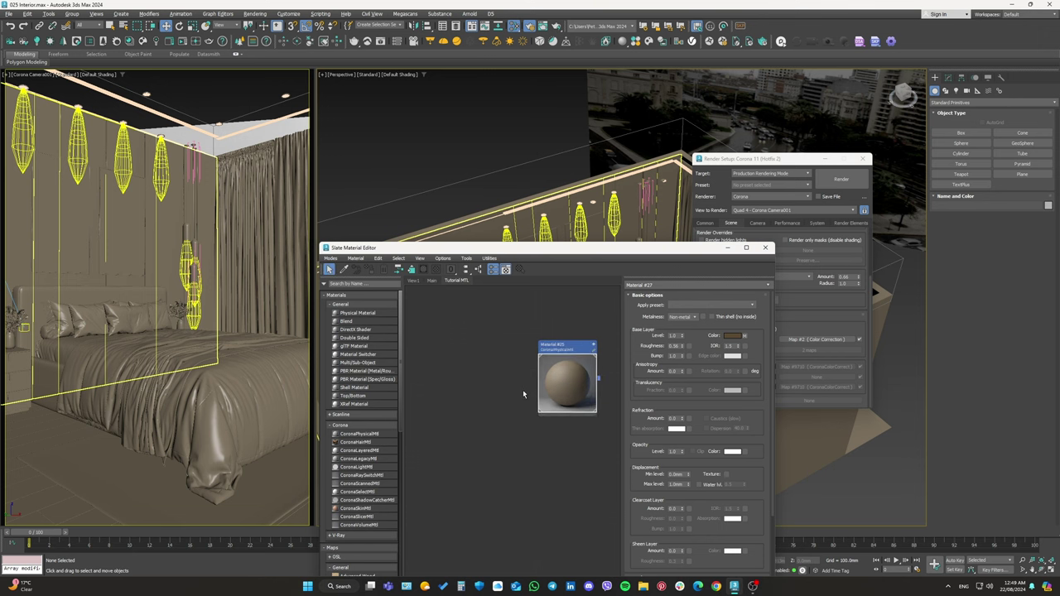
Add a CoronaBitmap loading kloofendal_overcast_puresky_4k.hdr from the NAS Polyhaven HDRI folder.
drag(527, 248, 475, 178)
scroll(431, 315, down, 2)
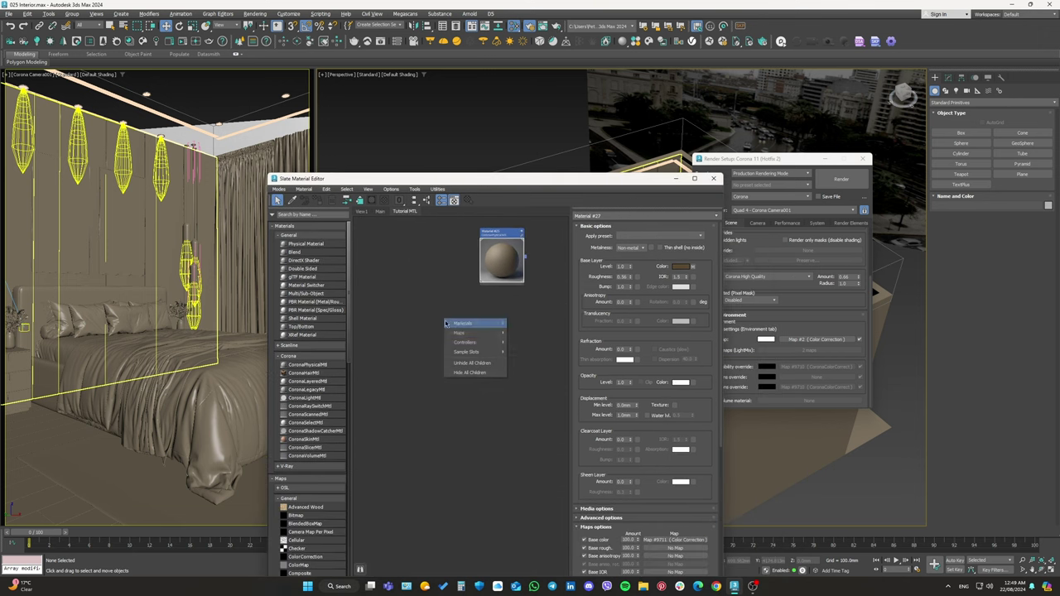
right_click(411, 291)
mouse_move(439, 305)
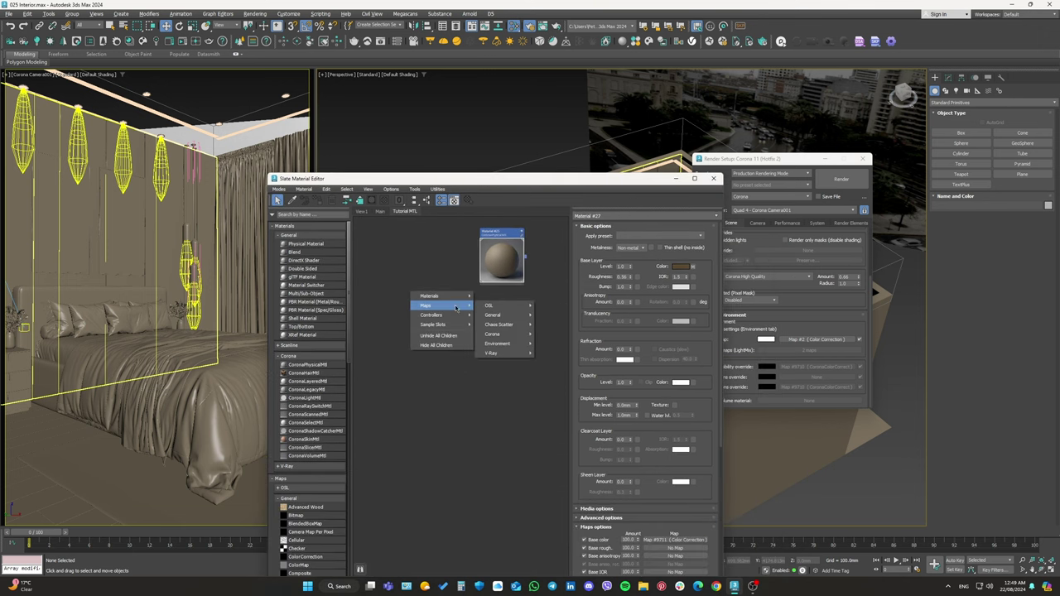
click(564, 343)
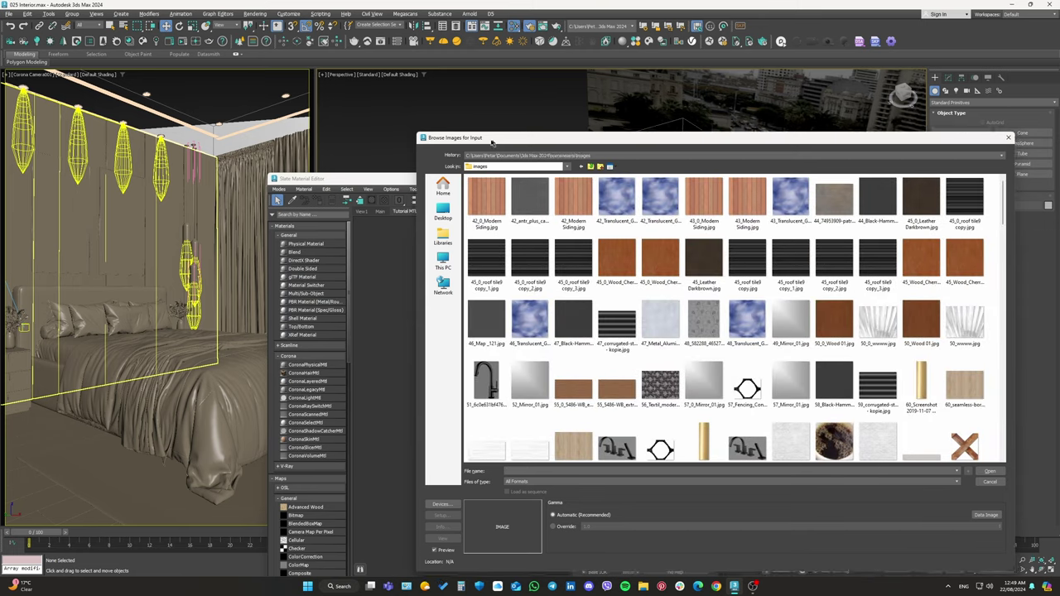
click(314, 232)
double_click(548, 163)
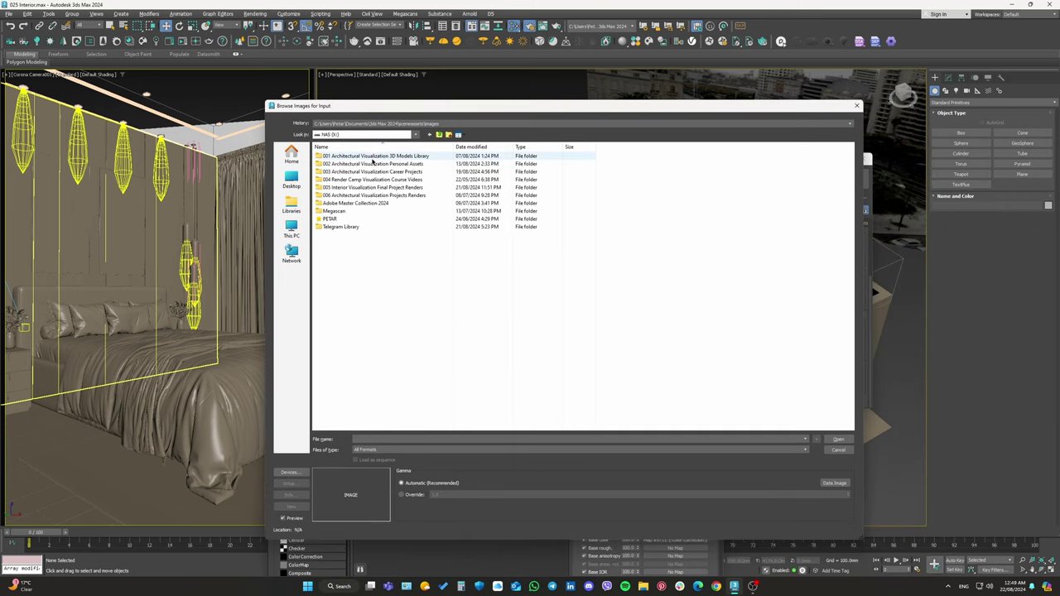
double_click(371, 158)
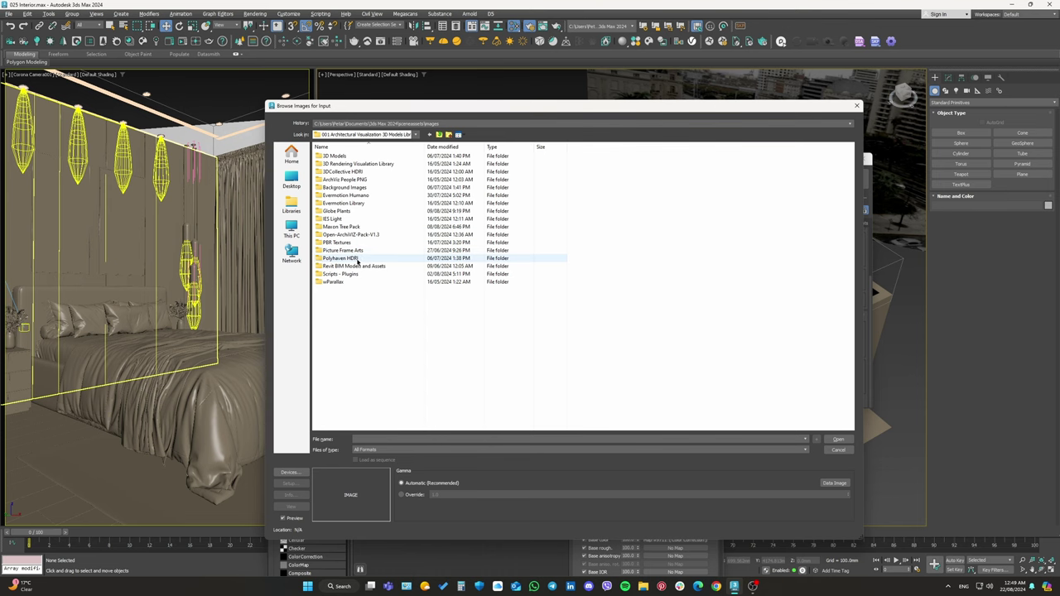
double_click(356, 259)
click(361, 156)
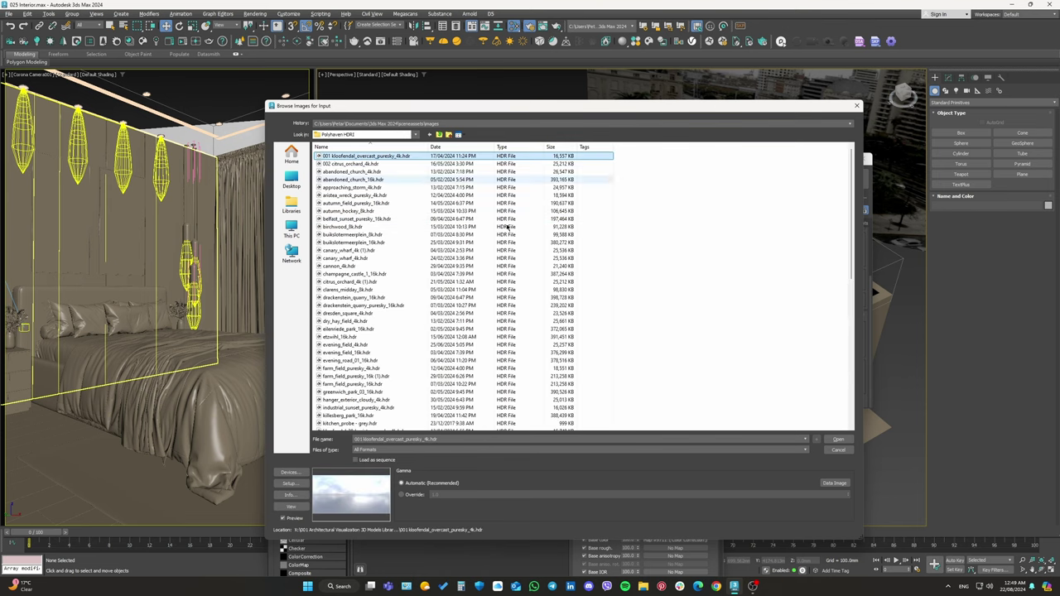
click(837, 440)
click(387, 285)
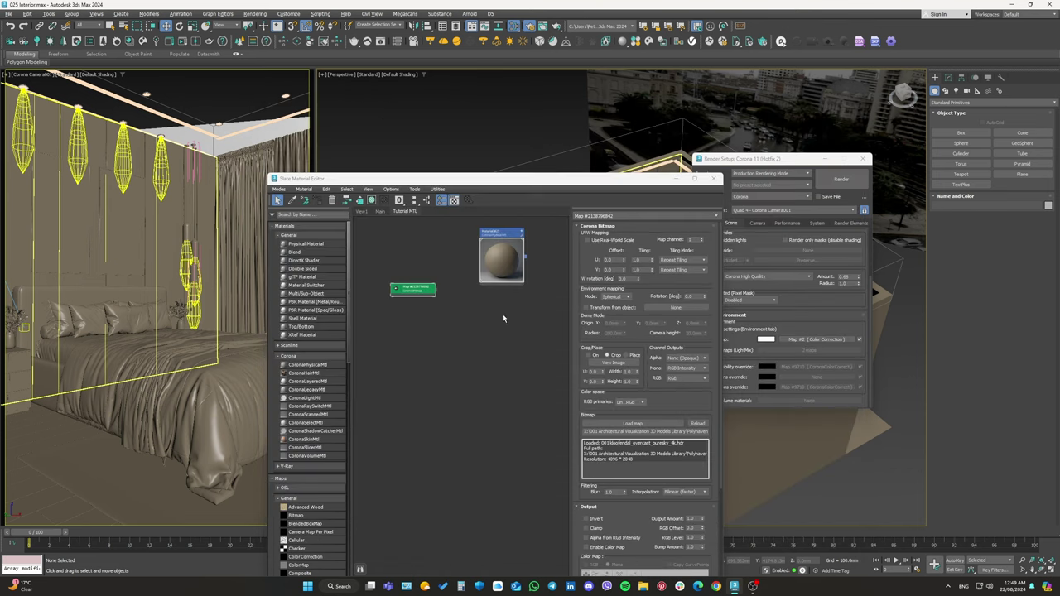
Pass the HDRI through a Color Correction map and instance it as Corona's Scene Environment map.
double_click(398, 292)
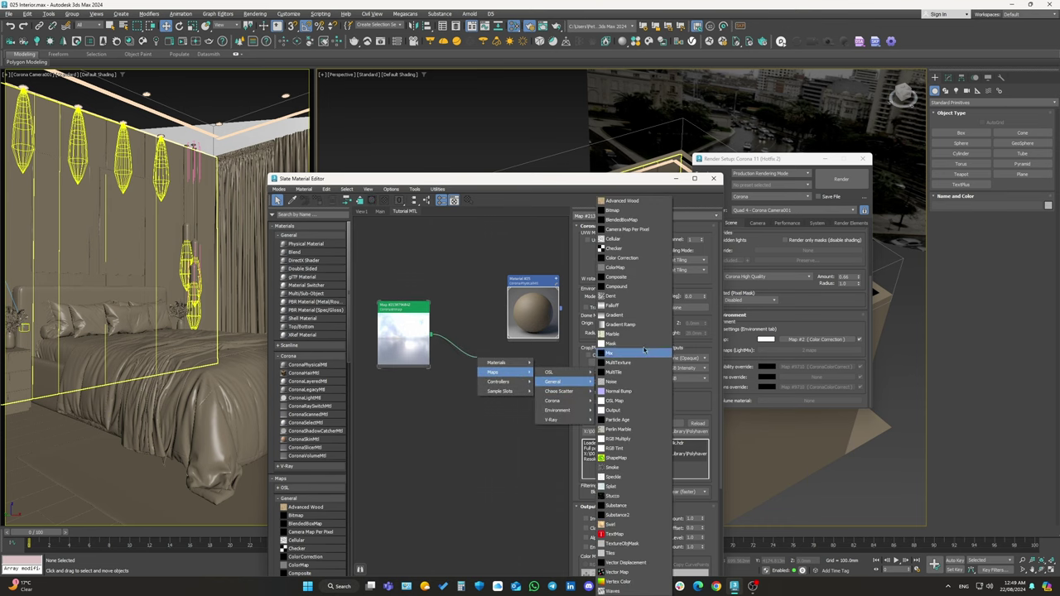
click(629, 267)
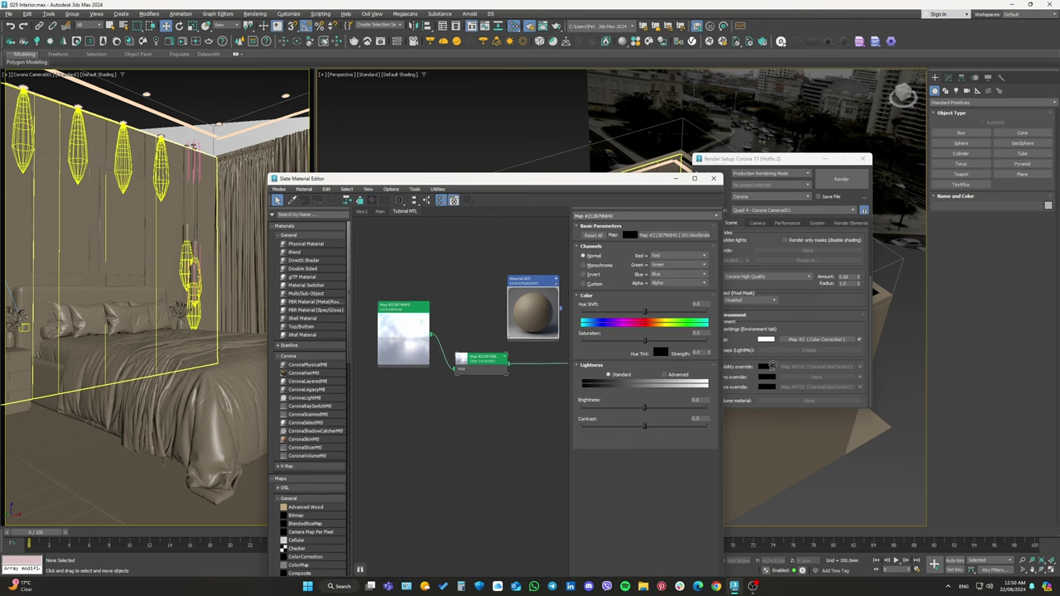
drag(807, 341, 807, 340)
click(762, 309)
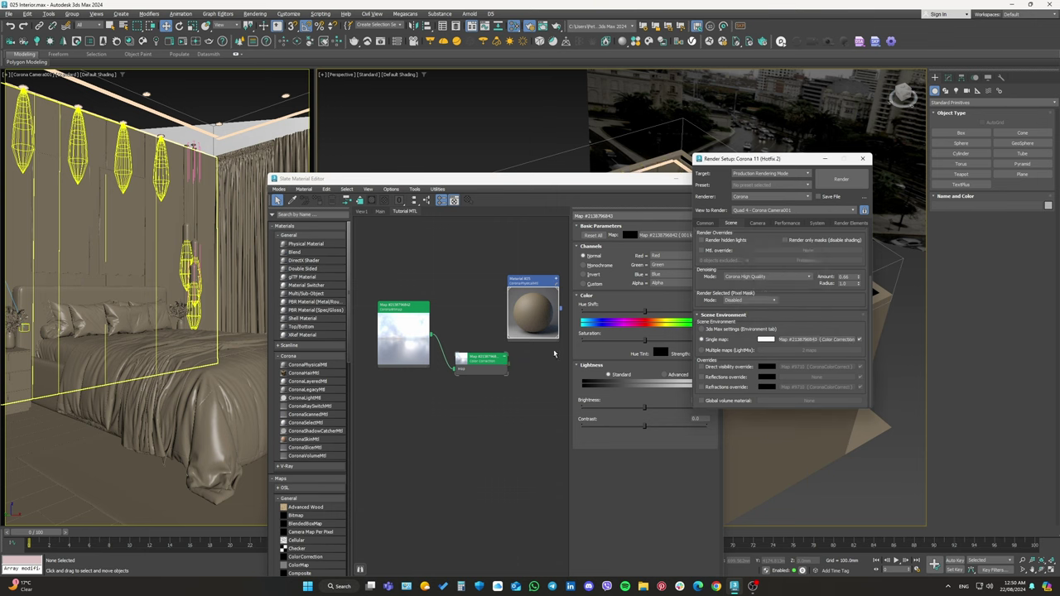
click(460, 311)
scroll(460, 312, down, 2)
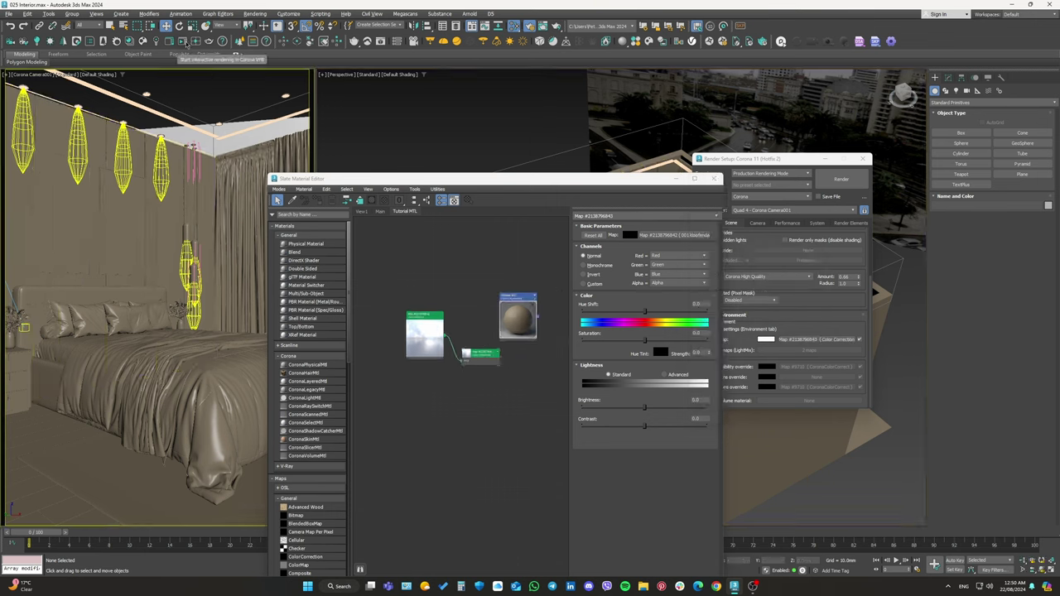
Start Corona interactive rendering with Shift+Q, collapse Bloom and Glare, and enlarge the frame buffer window.
key(shift+q)
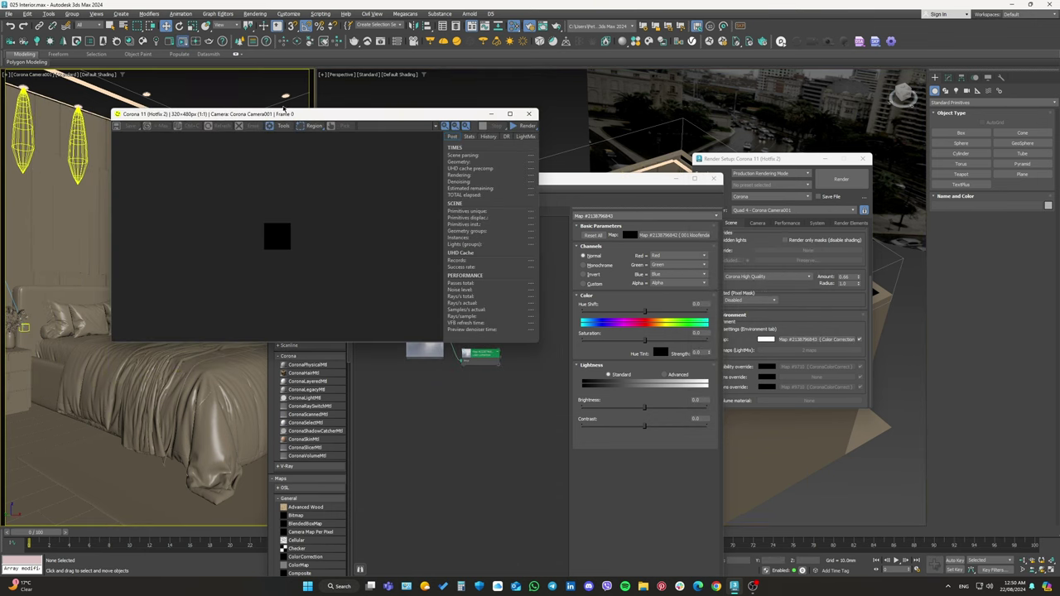
drag(283, 110, 196, 85)
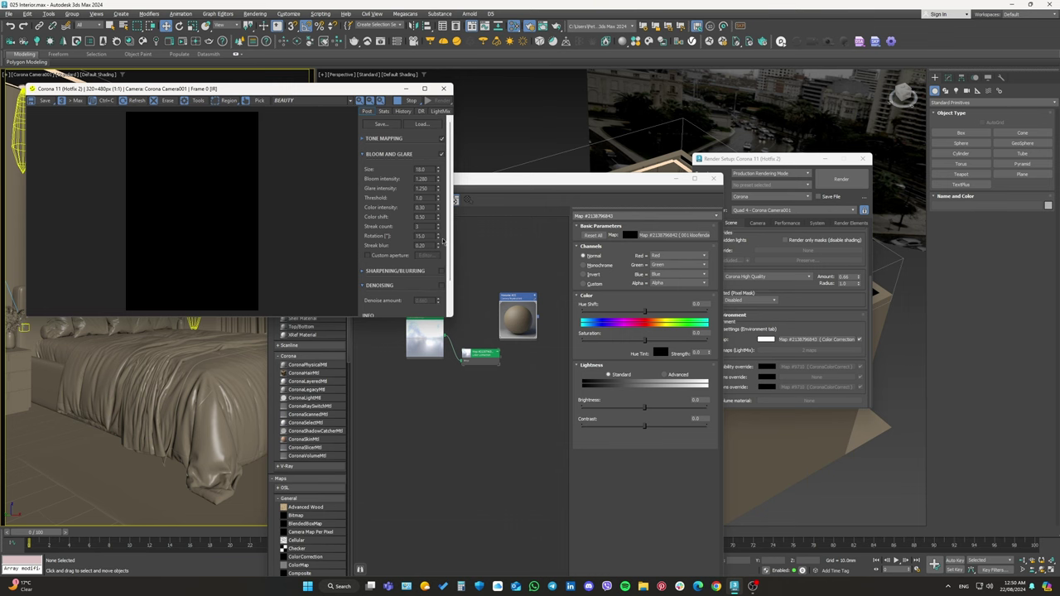
click(390, 157)
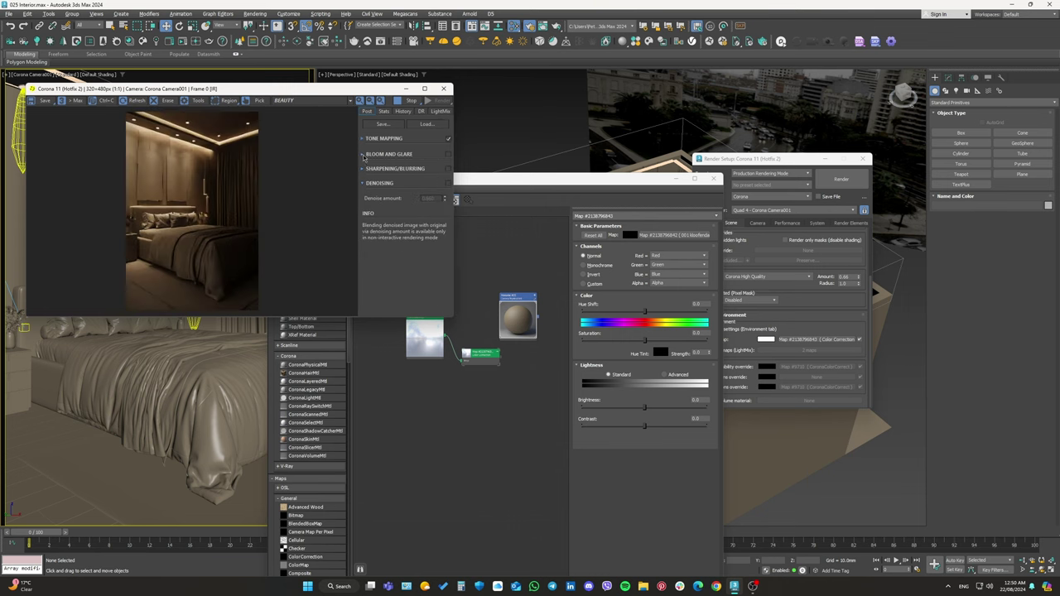
drag(452, 319, 452, 573)
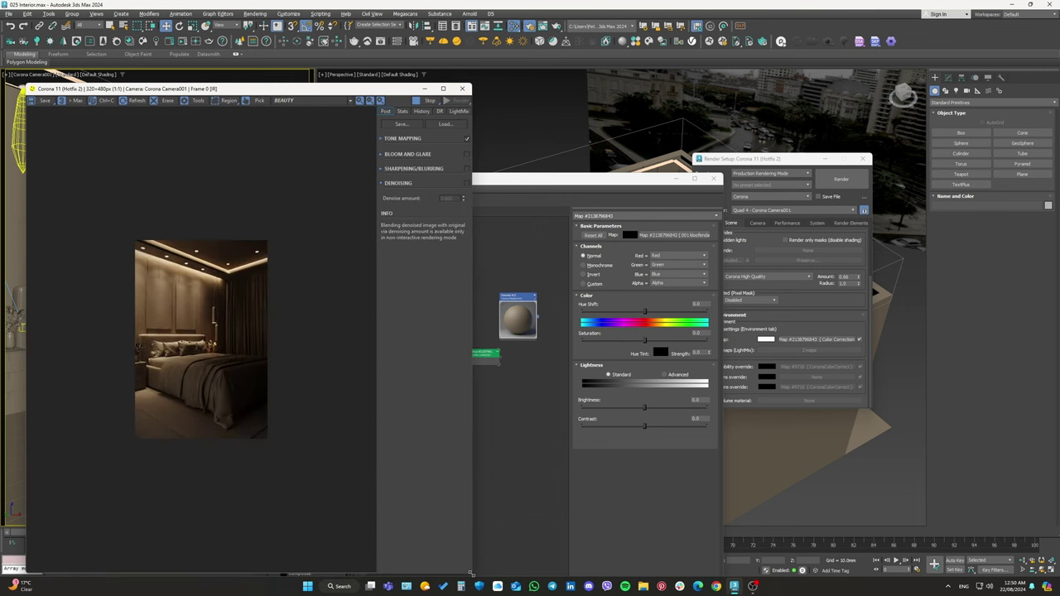
drag(298, 89, 288, 30)
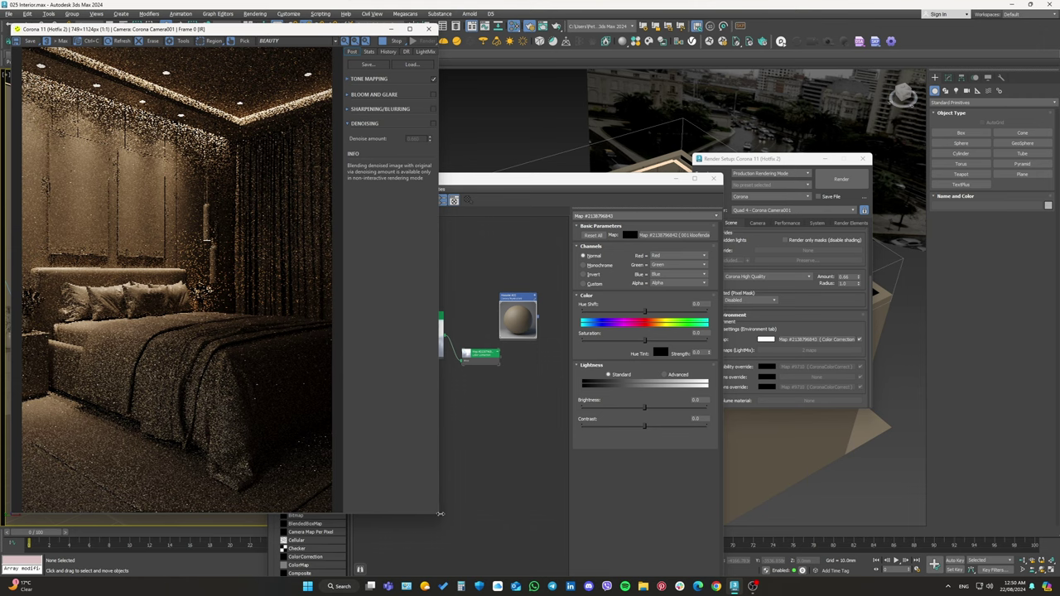
drag(440, 514, 449, 575)
click(498, 189)
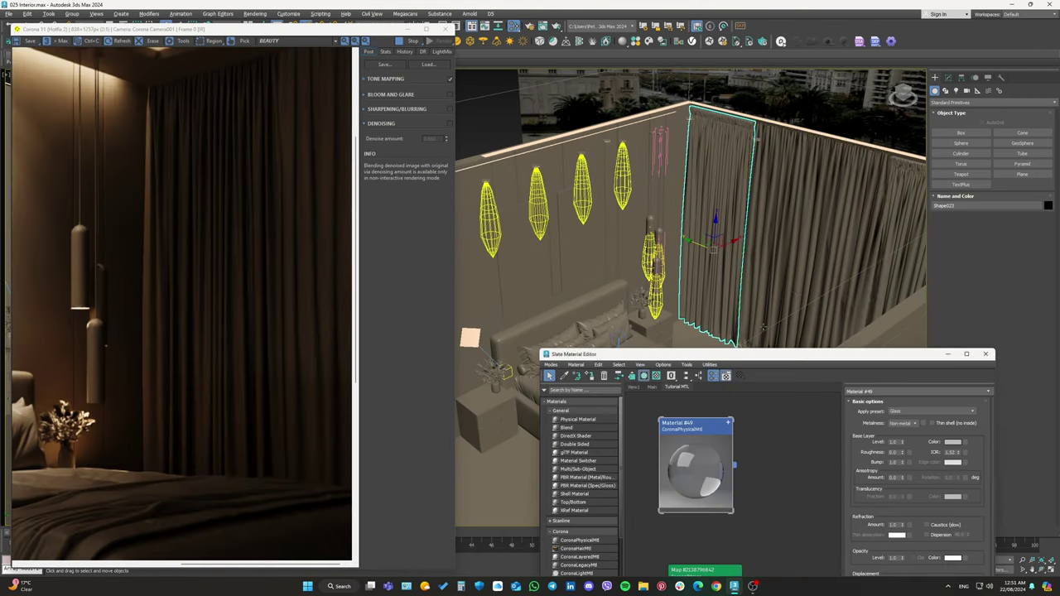
Select the Object002 panels and assign the glass Material #49 to them.
alt+middle_drag(764, 325, 670, 289)
click(563, 224)
mouse_move(563, 225)
alt+middle_down()
mouse_move(635, 298)
mouse_move(696, 315)
alt+middle_up()
click(590, 375)
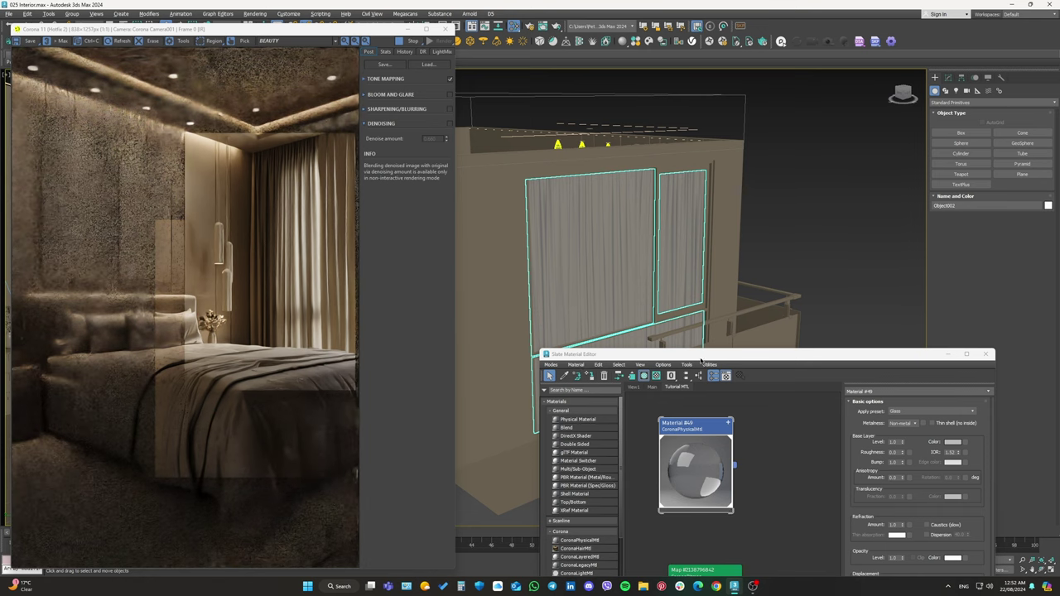
Orbit to see the panels against the city and expand Tone Mapping in the Corona frame buffer.
drag(580, 353, 622, 352)
alt+middle_drag(602, 281, 630, 273)
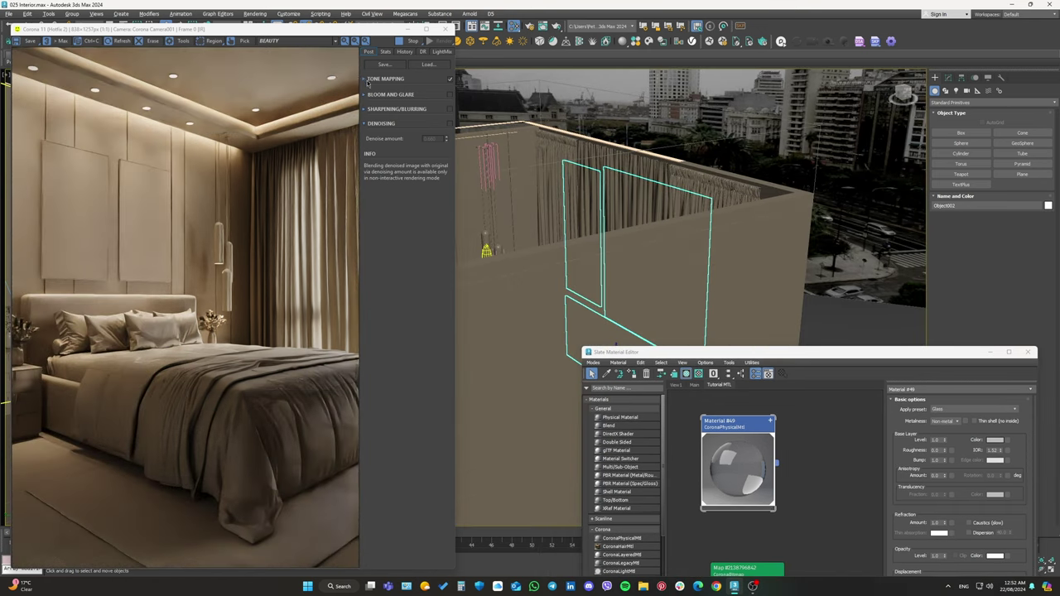
click(365, 78)
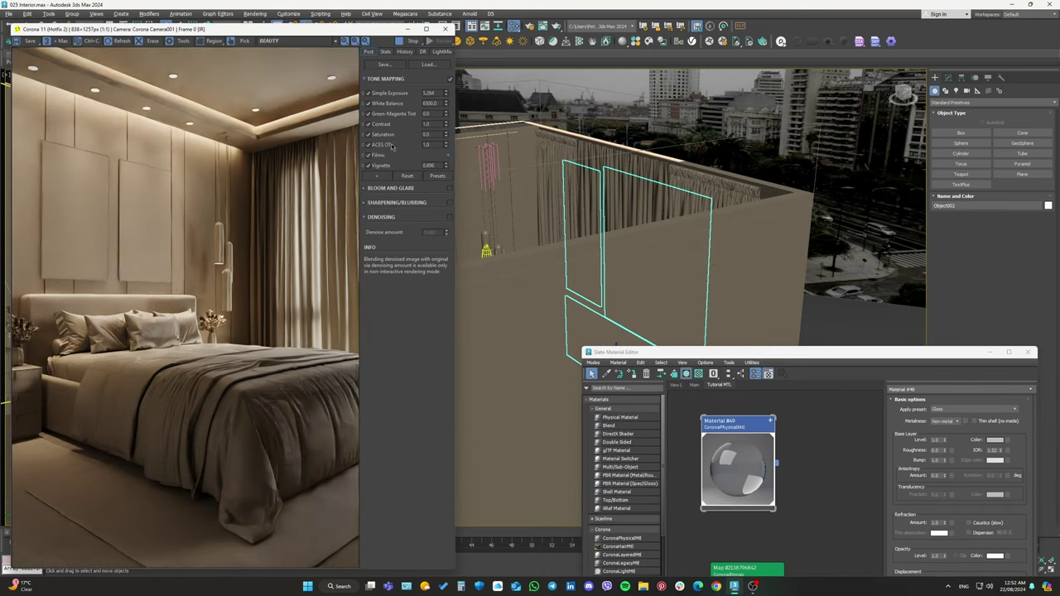
drag(700, 354, 677, 202)
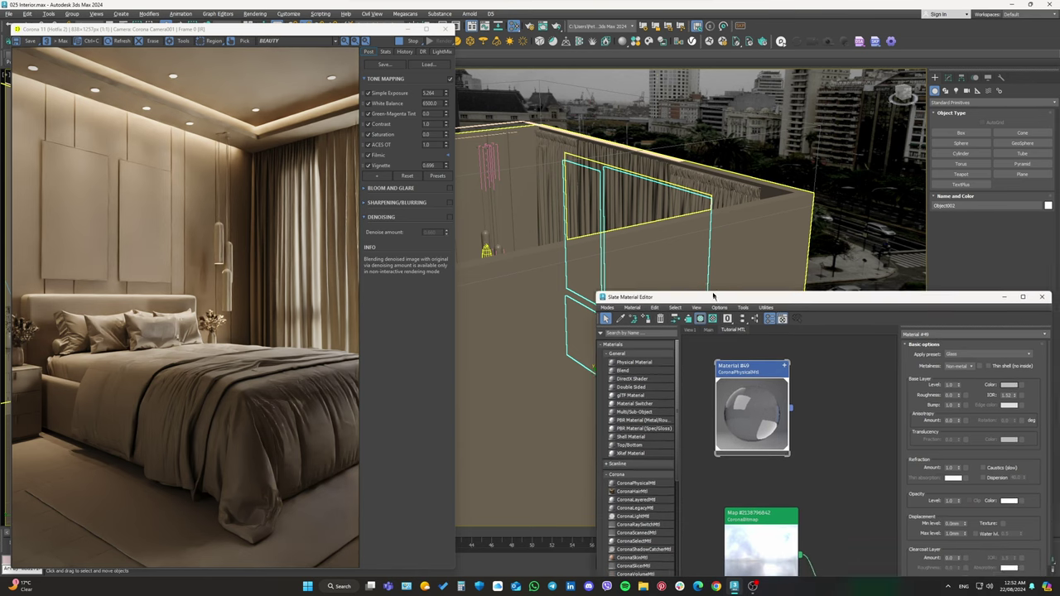
Lower Material #48's Translucency Fraction to 0.08.
middle_drag(721, 428, 708, 439)
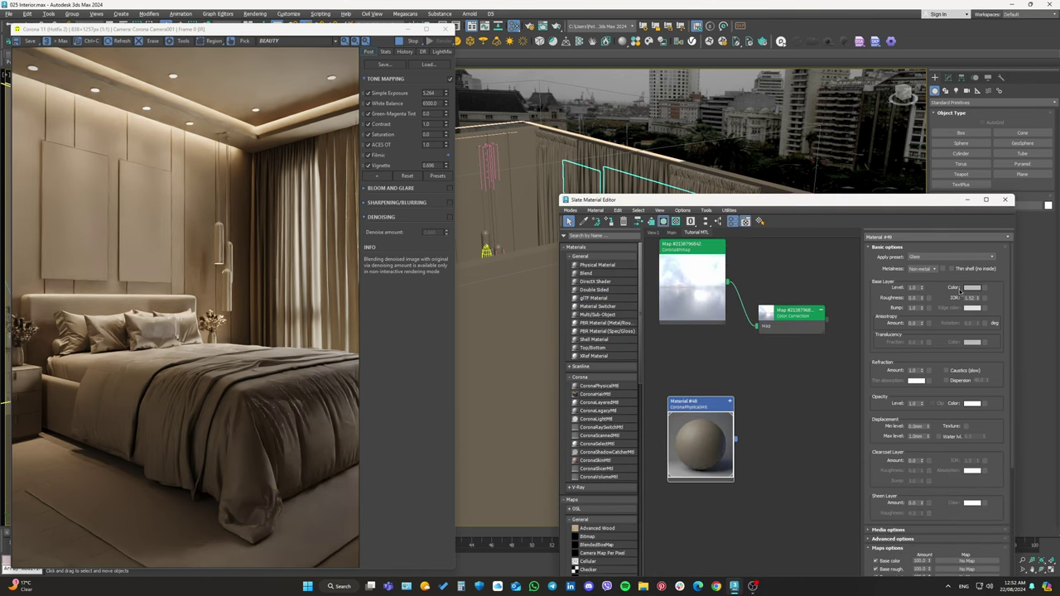
drag(926, 342, 926, 364)
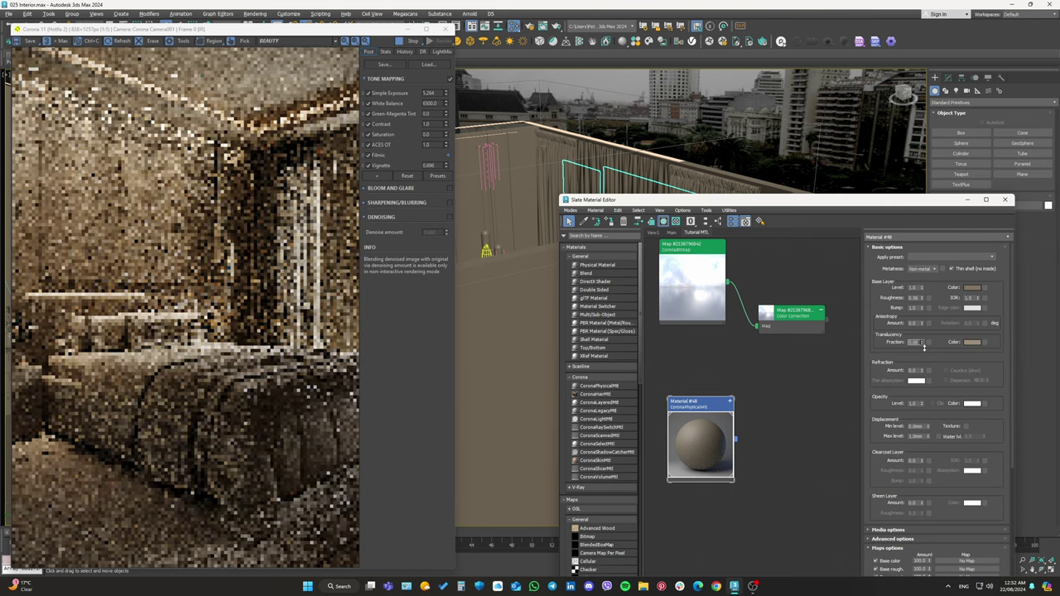
scroll(306, 260, up, 1)
scroll(290, 247, down, 1)
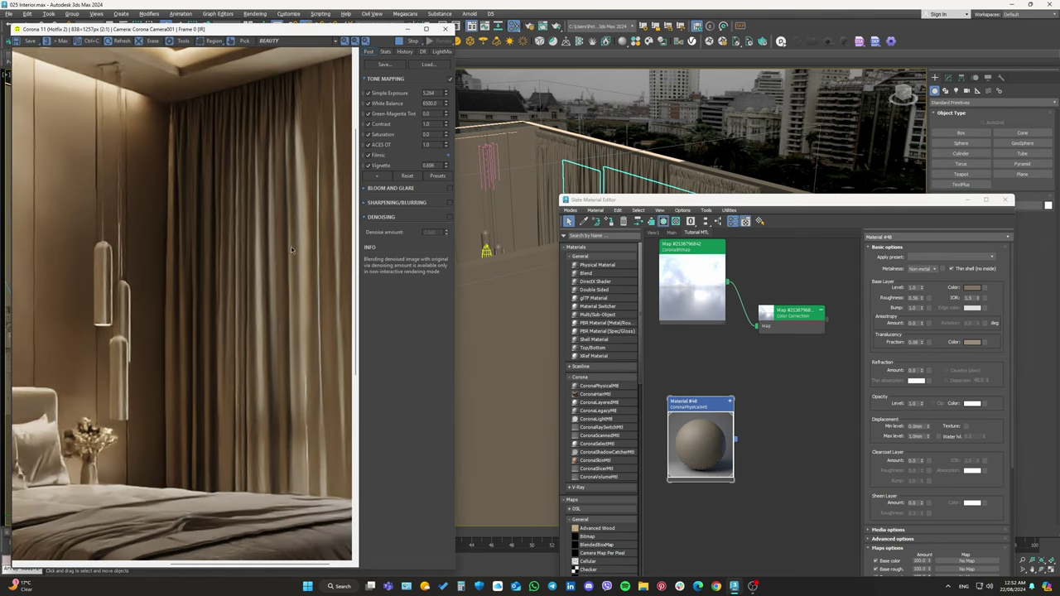
scroll(712, 358, down, 2)
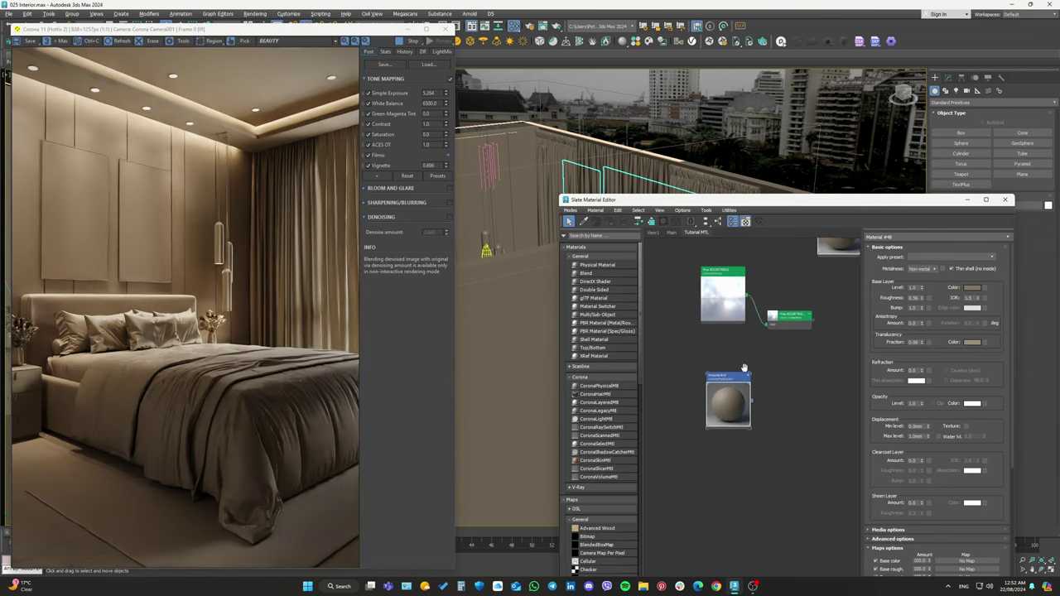
Add a new CoronaPhysicalMtl, Material #50, with a Falloff map driving its Opacity and an upward-bent mix curve.
shift+drag(771, 377, 716, 438)
double_click(719, 436)
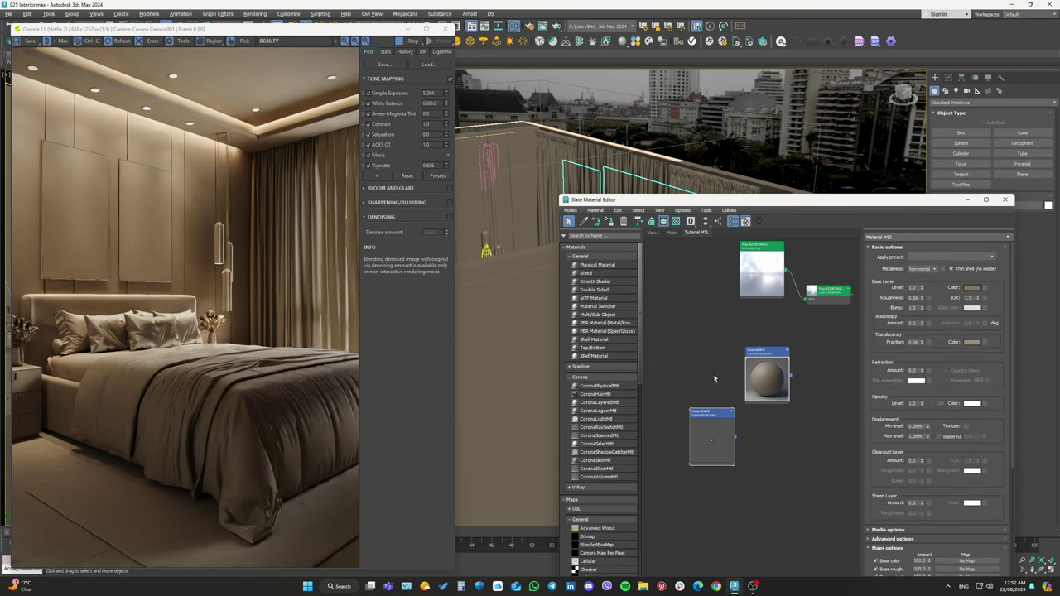
drag(745, 199, 754, 210)
click(629, 170)
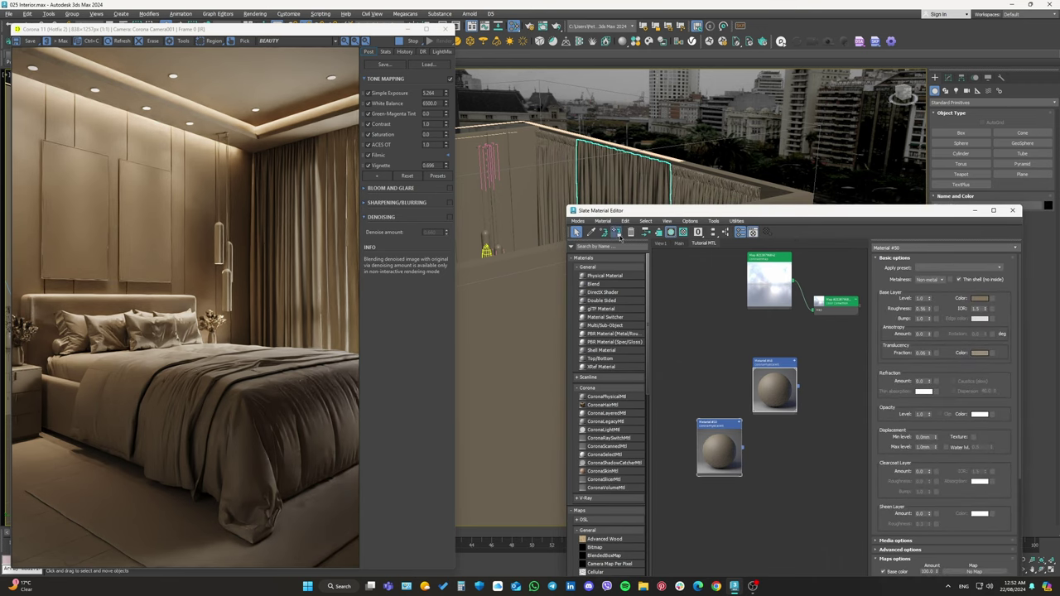
drag(784, 397, 741, 408)
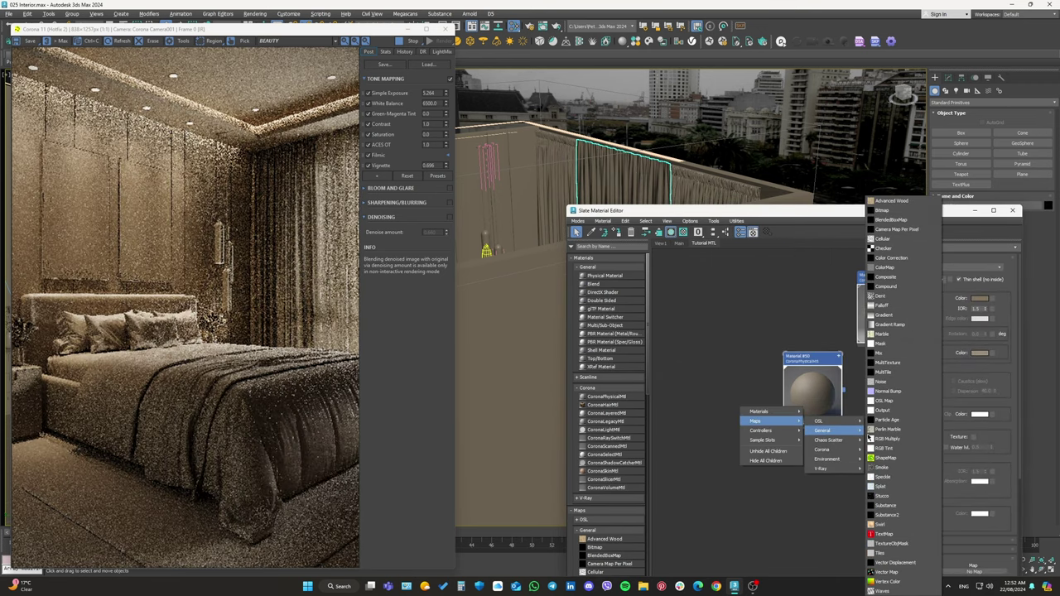
click(891, 308)
mouse_move(737, 401)
mouse_down()
mouse_move(687, 400)
mouse_move(786, 404)
mouse_up()
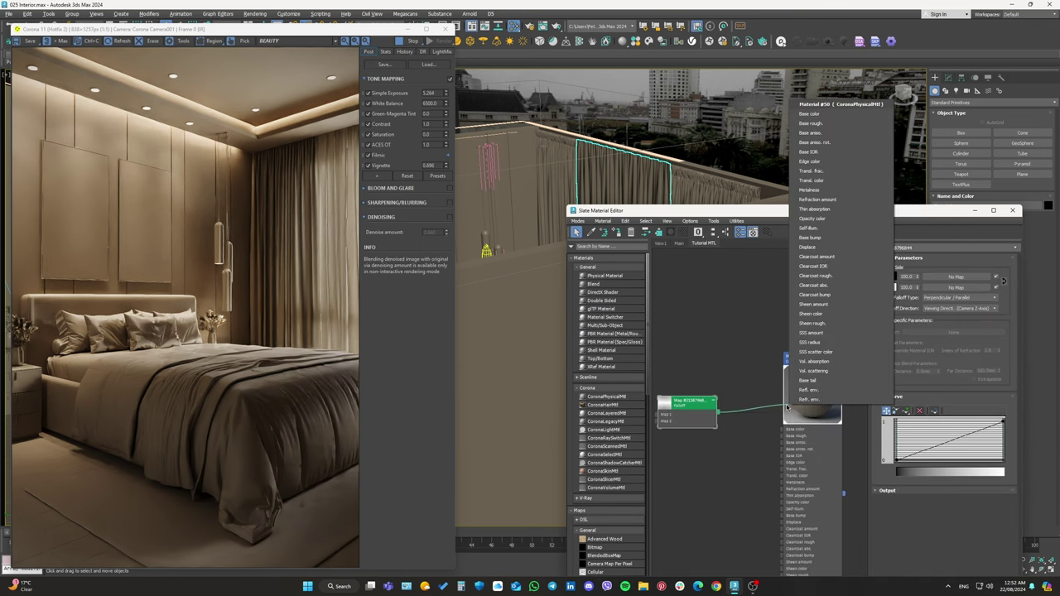
click(821, 219)
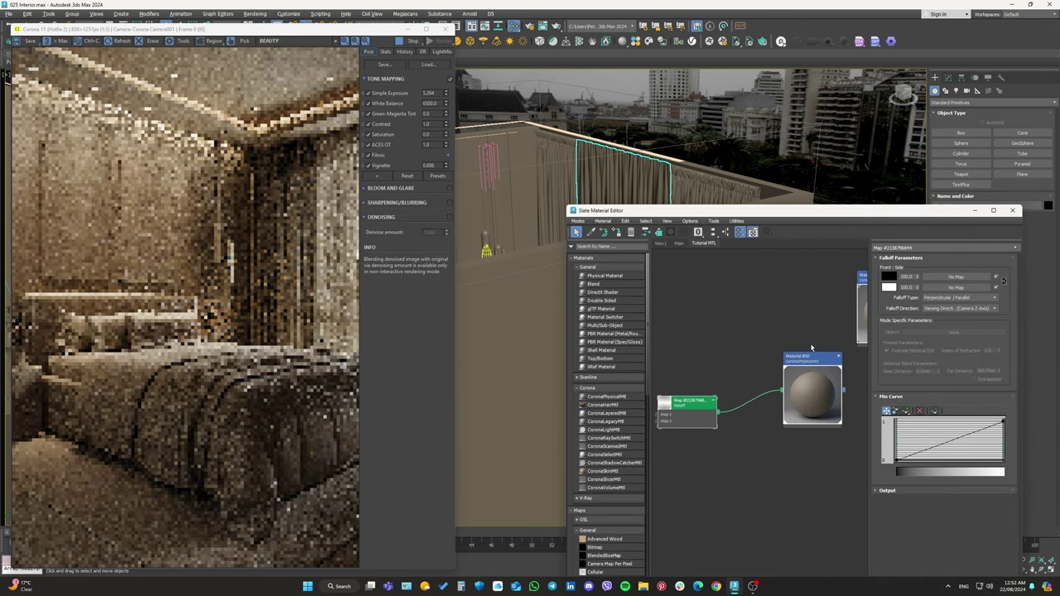
scroll(696, 390, up, 1)
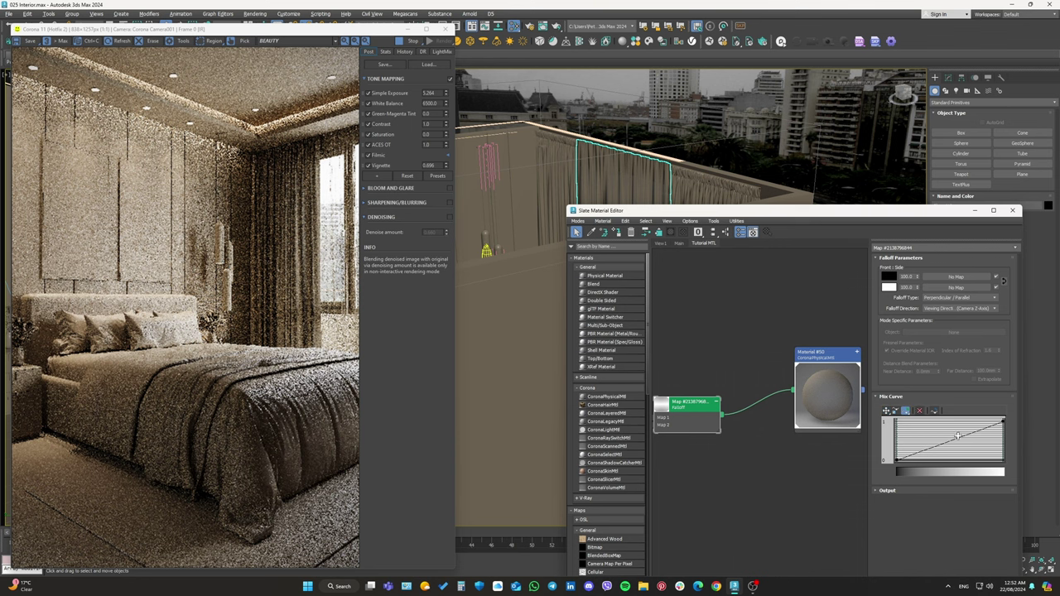
click(953, 439)
mouse_move(953, 439)
mouse_down()
mouse_move(966, 439)
mouse_move(931, 438)
mouse_up()
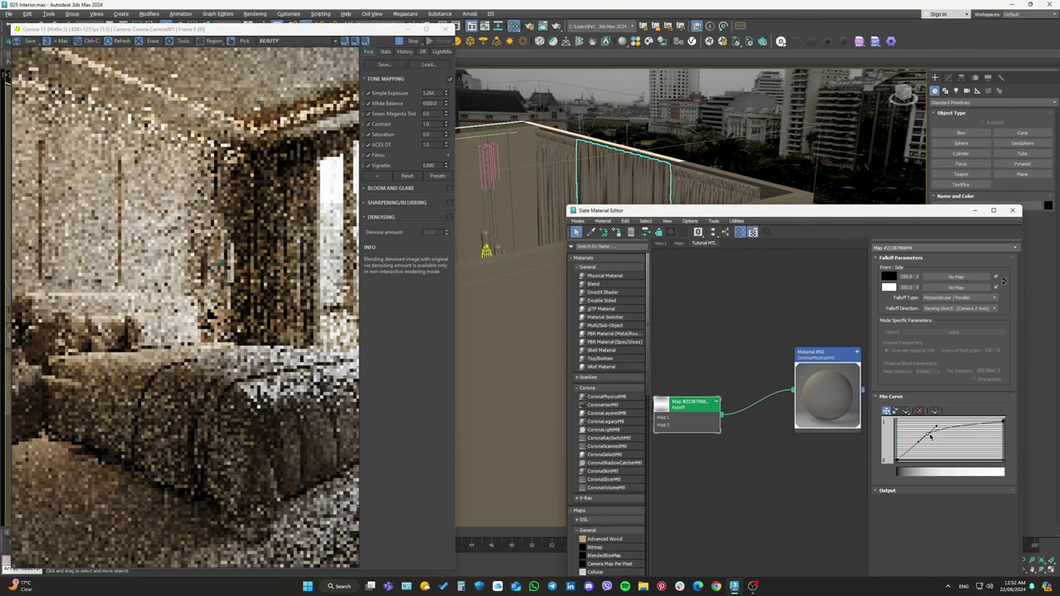
Set Material #50's Opacity amount to 40.
double_click(838, 398)
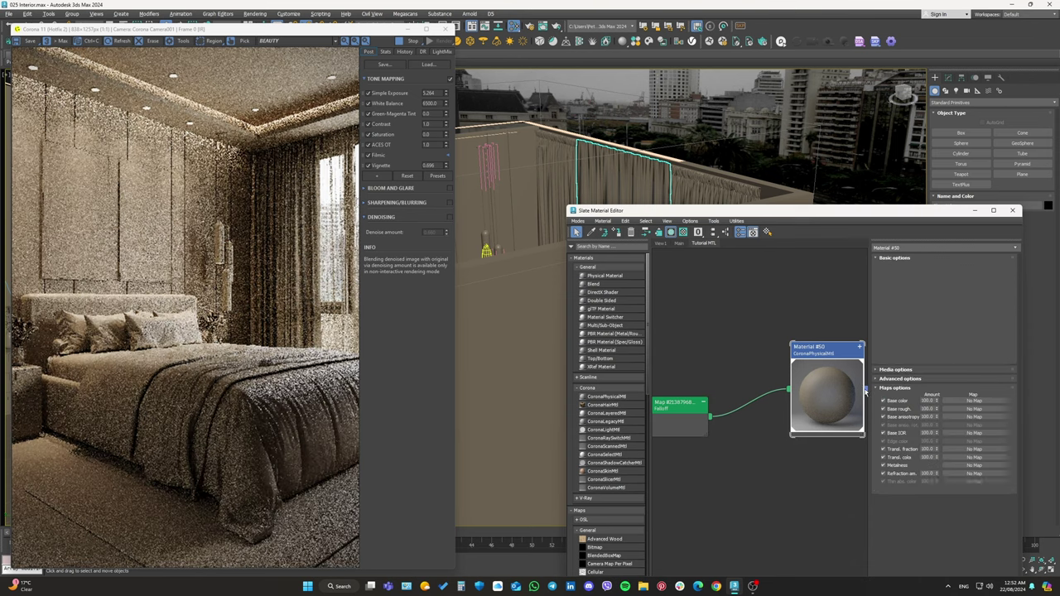
scroll(890, 436, down, 5)
scroll(890, 437, down, 5)
scroll(890, 437, down, 5)
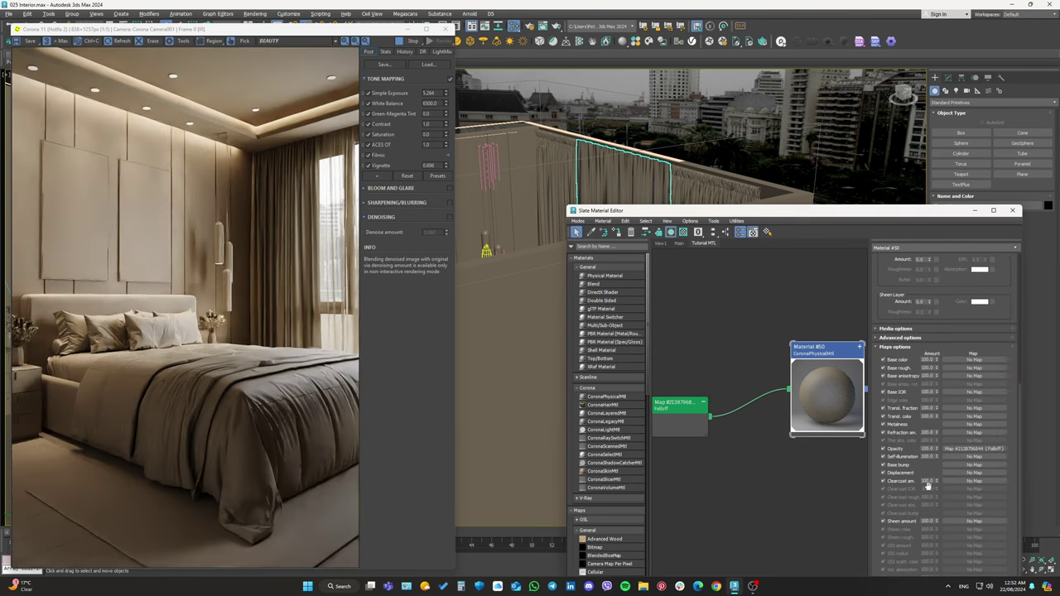
text(40)
key(Return)
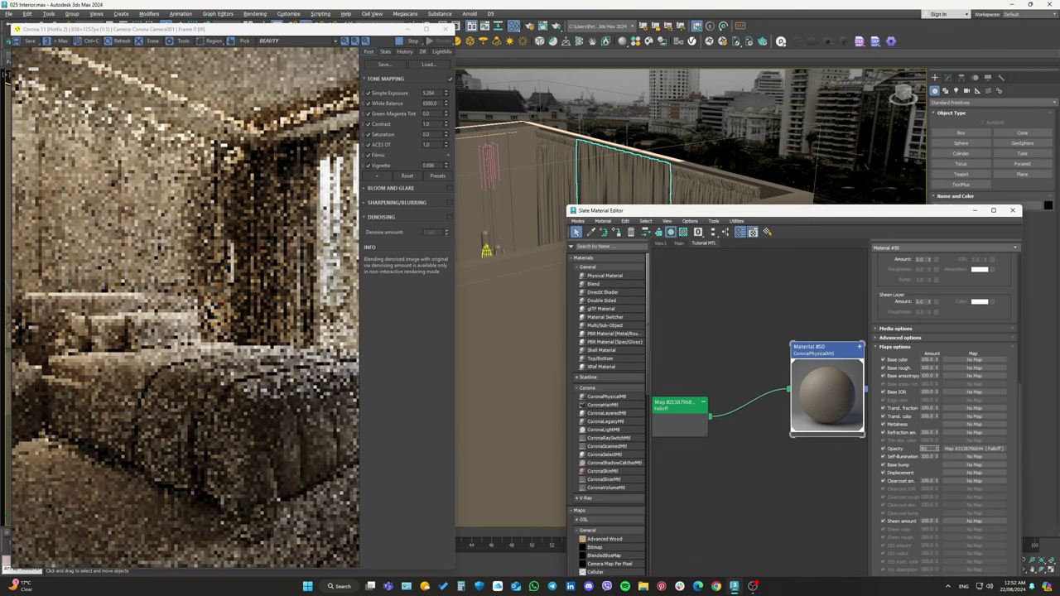
Inspect the sheer curtains in the render around the bed, then orbit toward the balcony railing.
middle_drag(822, 449, 756, 463)
scroll(325, 231, up, 2)
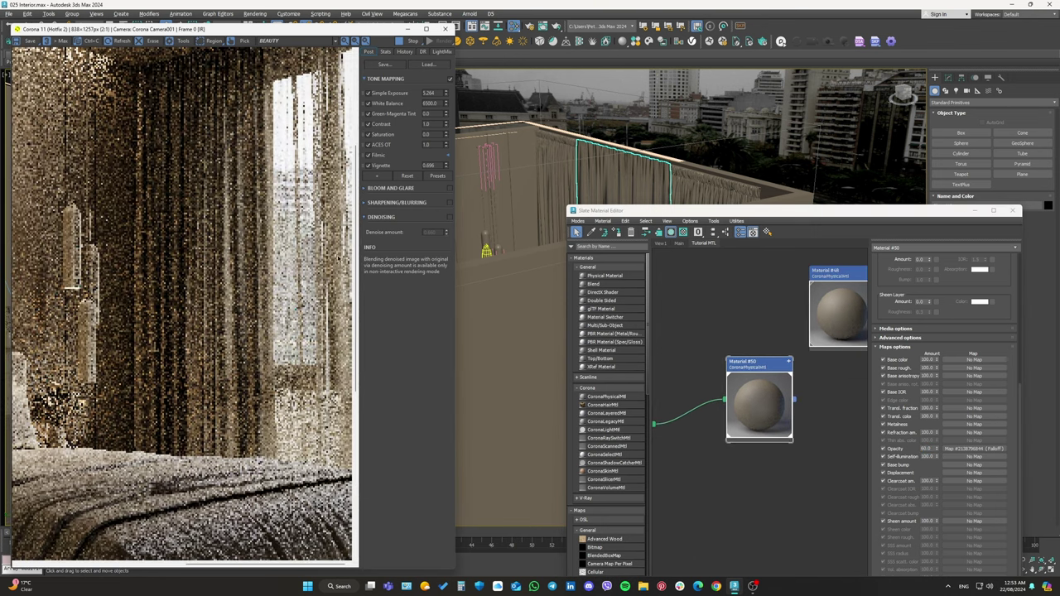
scroll(331, 219, down, 1)
scroll(319, 184, up, 2)
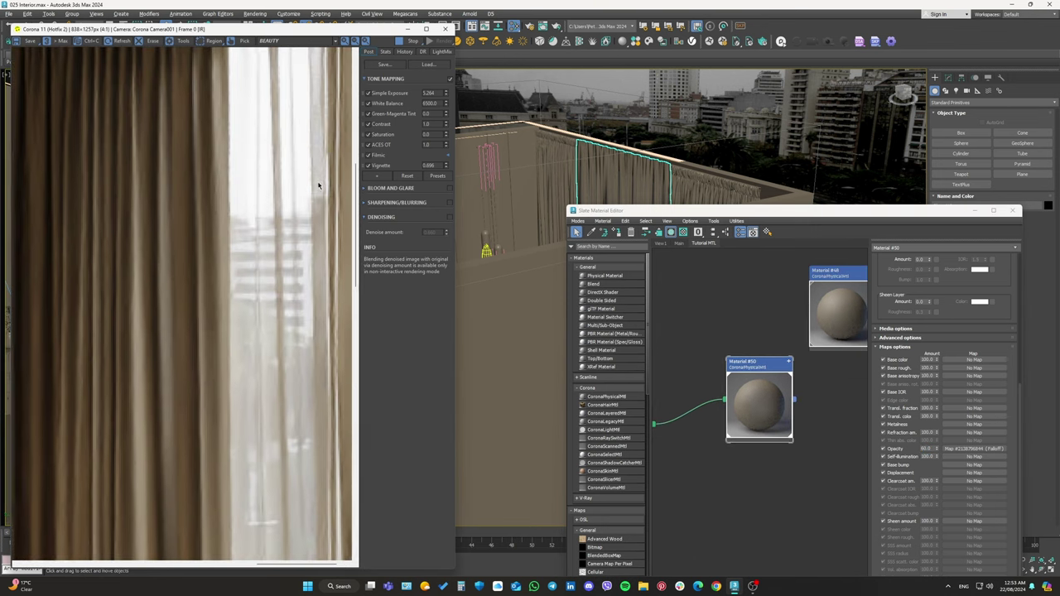
scroll(311, 329, down, 2)
drag(312, 330, 292, 306)
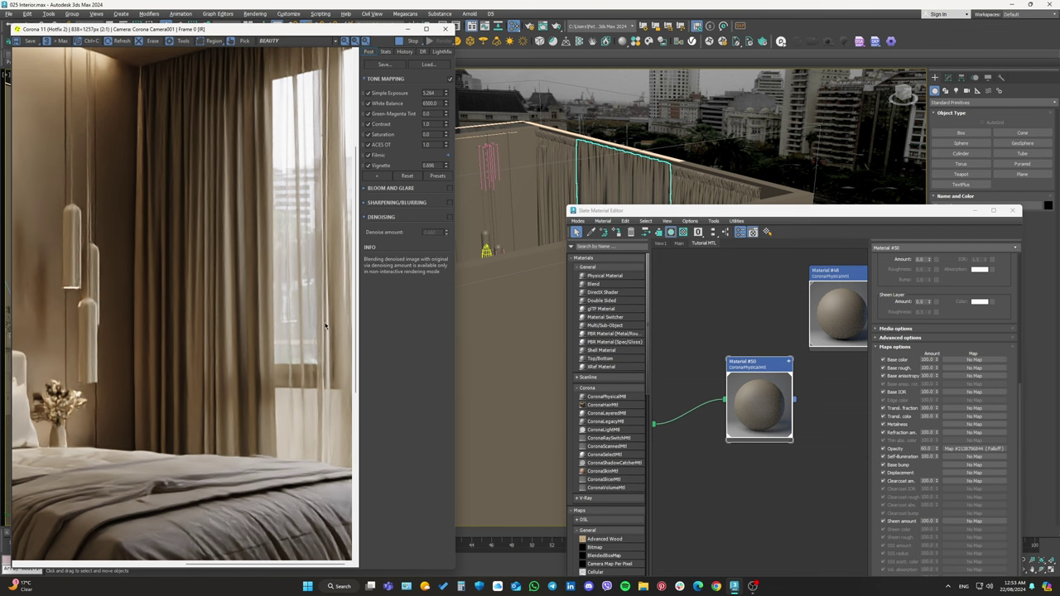
scroll(324, 325, down, 2)
scroll(318, 332, up, 2)
scroll(311, 335, up, 1)
scroll(303, 346, up, 1)
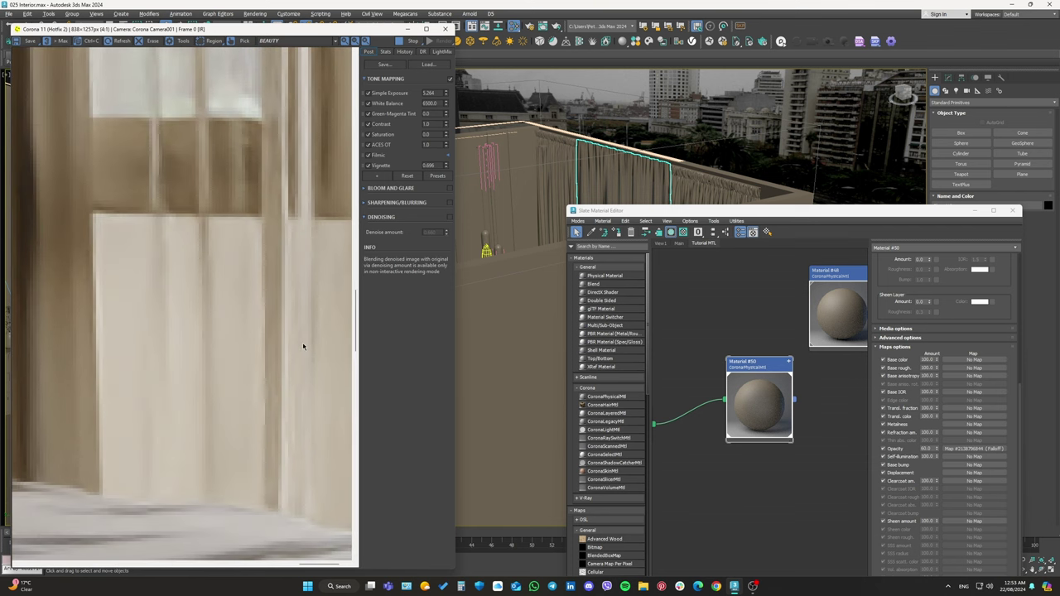
scroll(303, 346, down, 1)
drag(745, 211, 745, 320)
mouse_move(580, 248)
alt+middle_down()
mouse_move(512, 189)
mouse_move(636, 291)
alt+middle_up()
In Element mode, select the balcony railing panels and detach them as a separate object.
scroll(632, 288, up, 2)
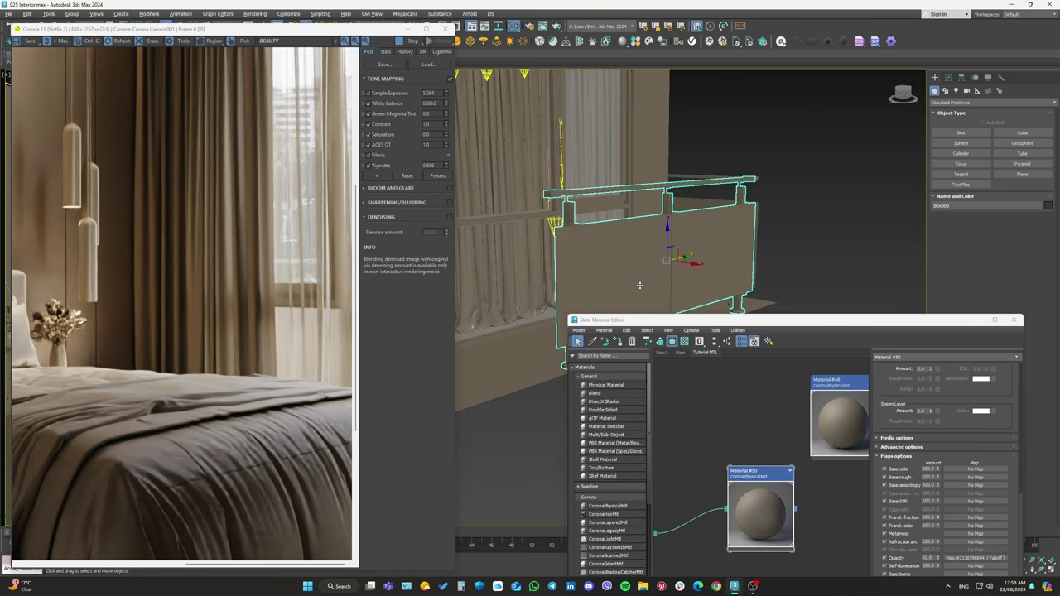
key(5)
click(638, 282)
mouse_move(638, 282)
alt+middle_down()
mouse_move(604, 230)
mouse_move(654, 248)
alt+middle_up()
ctrl+click(696, 274)
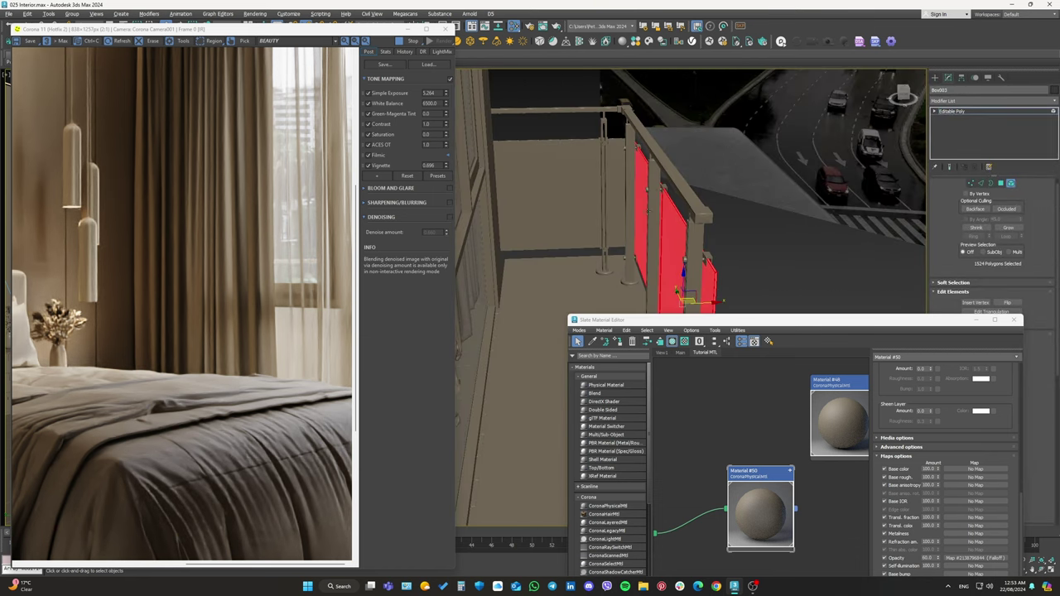
alt+middle_drag(641, 193, 610, 192)
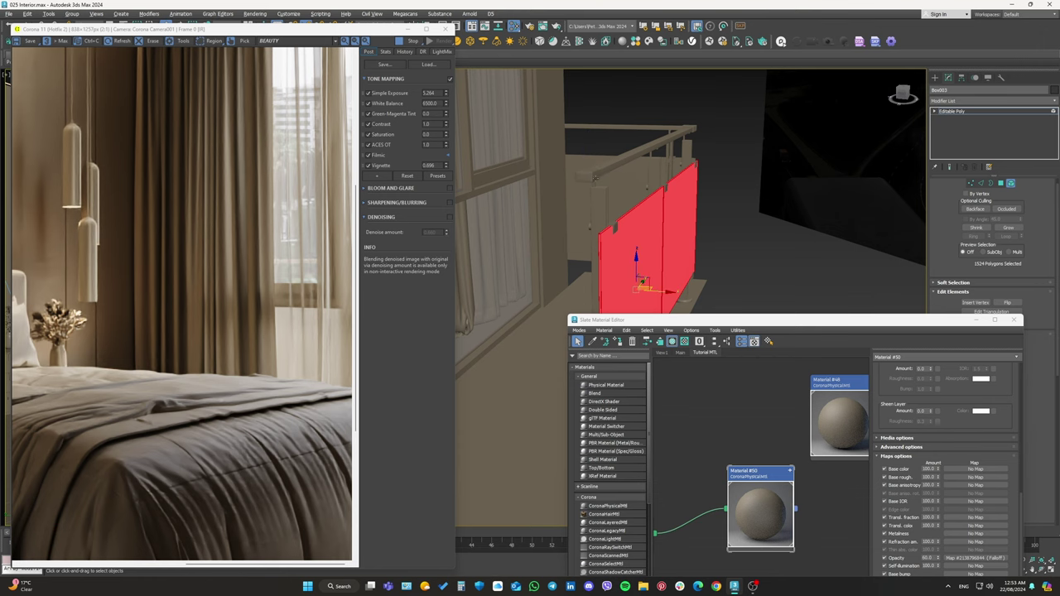
alt+middle_drag(657, 262, 713, 256)
scroll(994, 265, down, 3)
scroll(993, 265, down, 3)
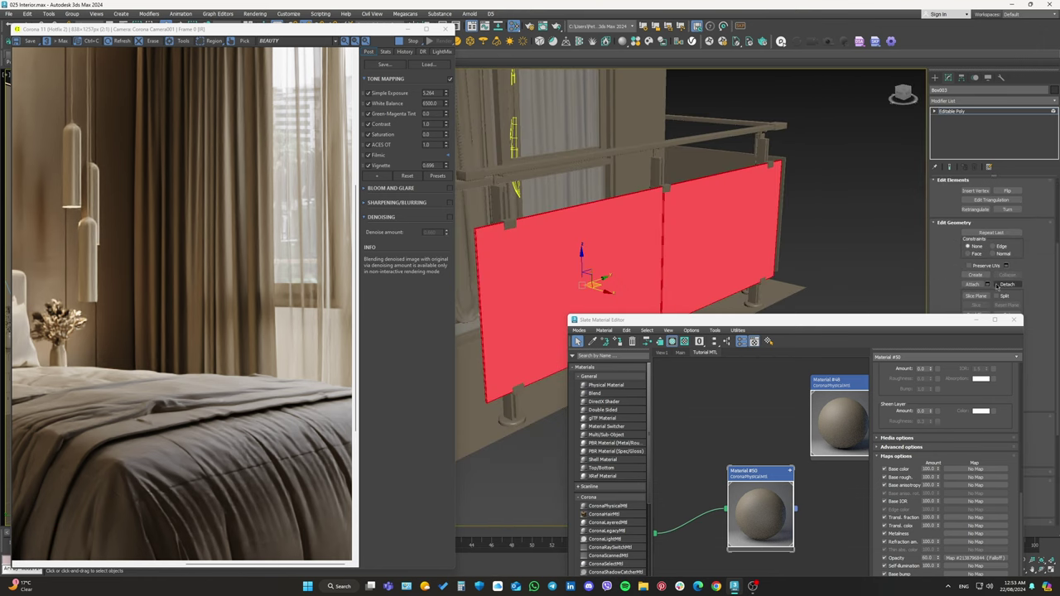
click(1007, 285)
click(557, 297)
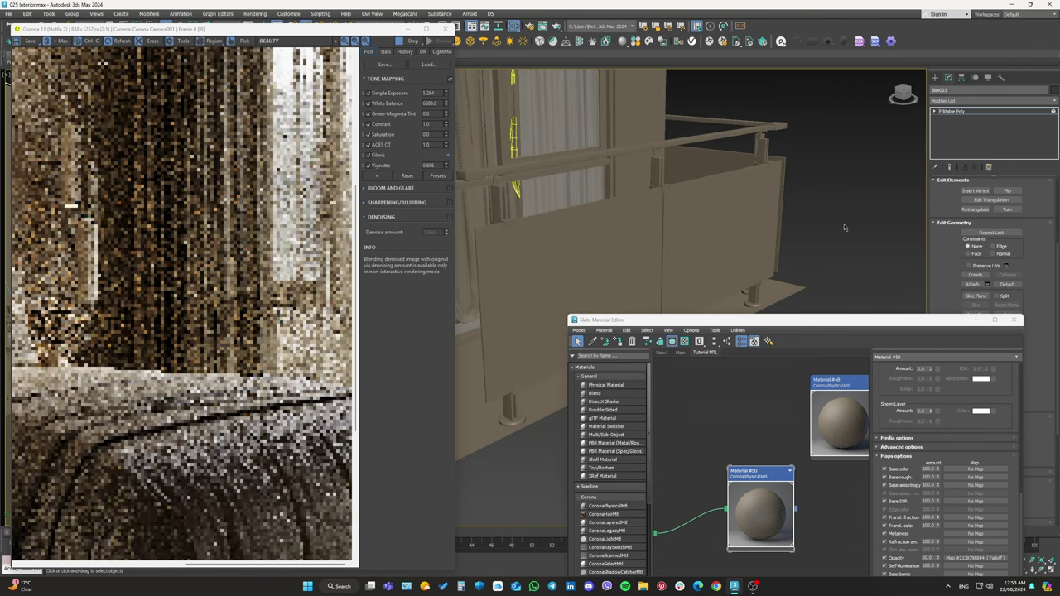
Assign the Glass Material #49 to the detached Object009 panels.
key(5)
click(720, 206)
scroll(748, 423, down, 3)
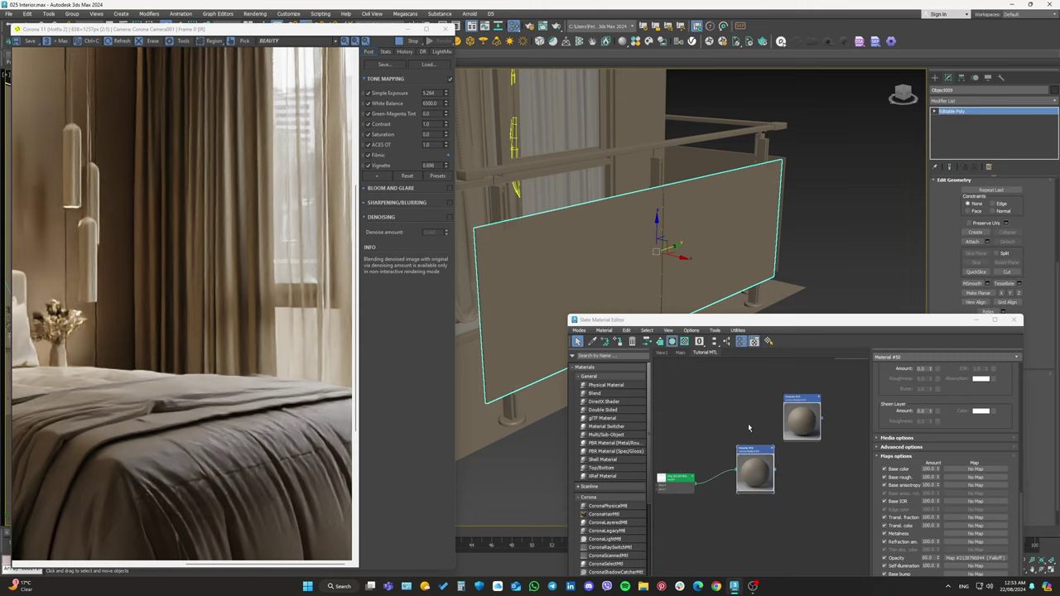
scroll(812, 413, down, 2)
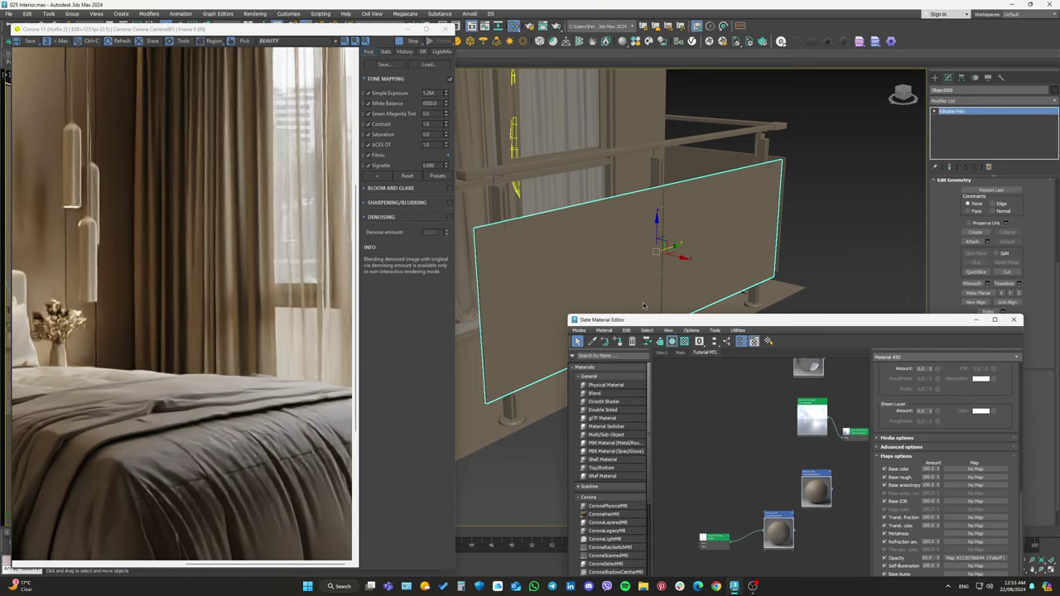
drag(812, 418, 630, 273)
scroll(629, 273, down, 3)
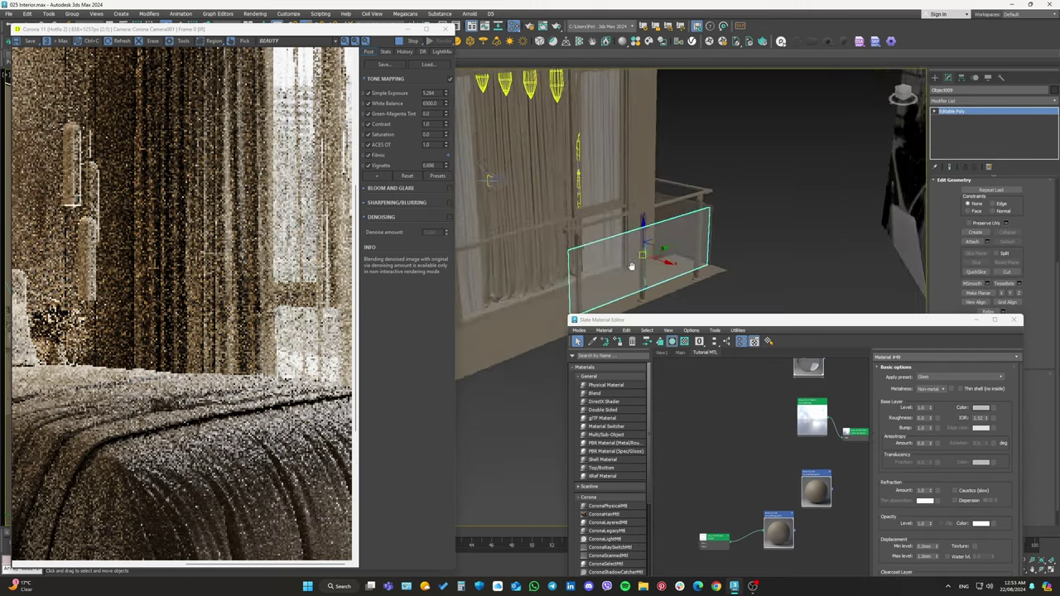
alt+middle_drag(629, 273, 690, 265)
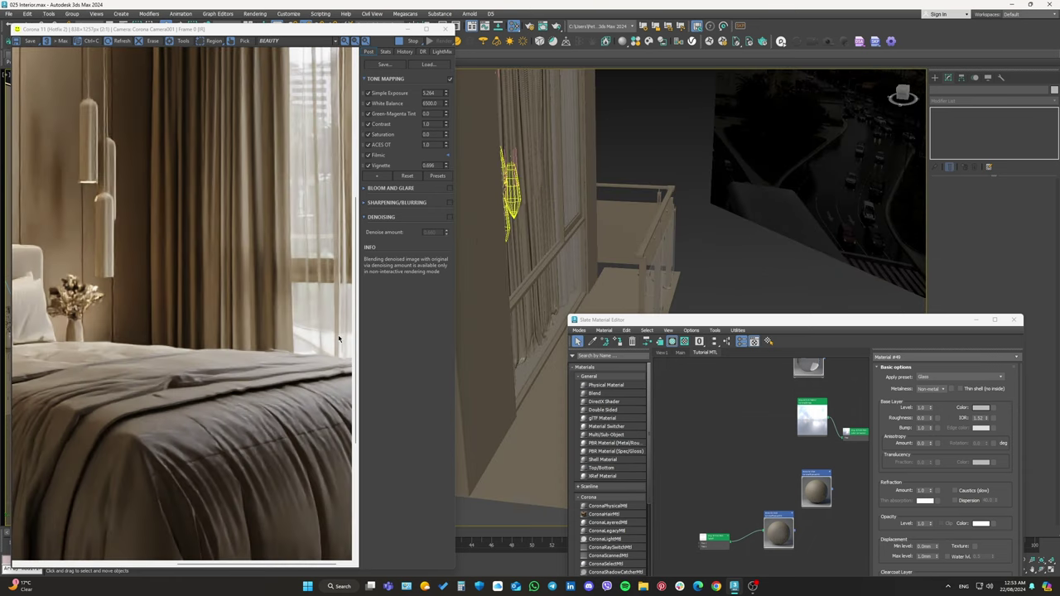
scroll(338, 330, up, 5)
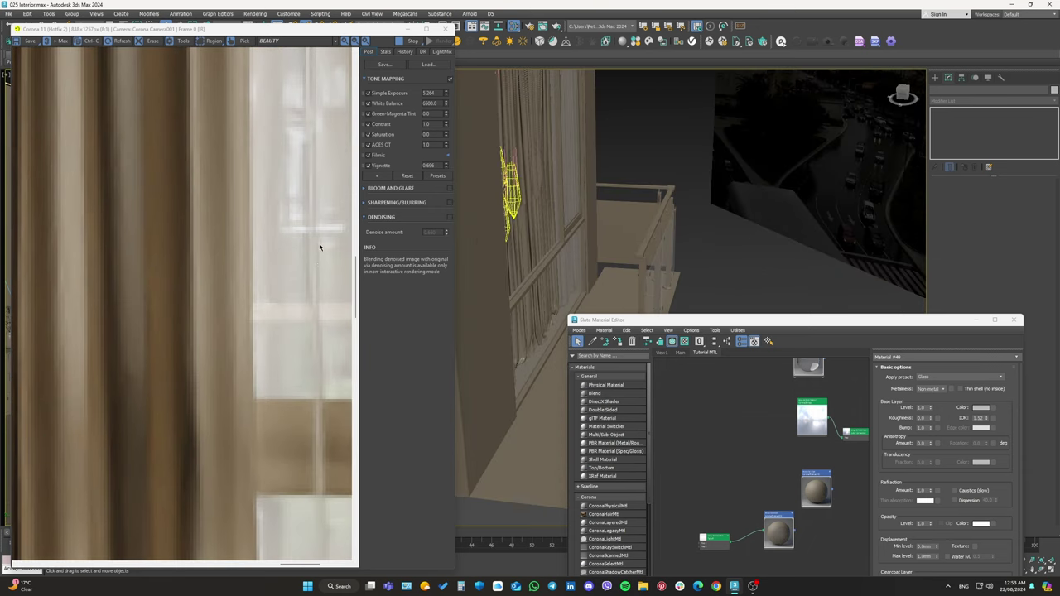
scroll(320, 247, down, 5)
mouse_move(607, 199)
alt+middle_down()
mouse_move(714, 229)
mouse_move(803, 230)
mouse_move(658, 214)
alt+middle_up()
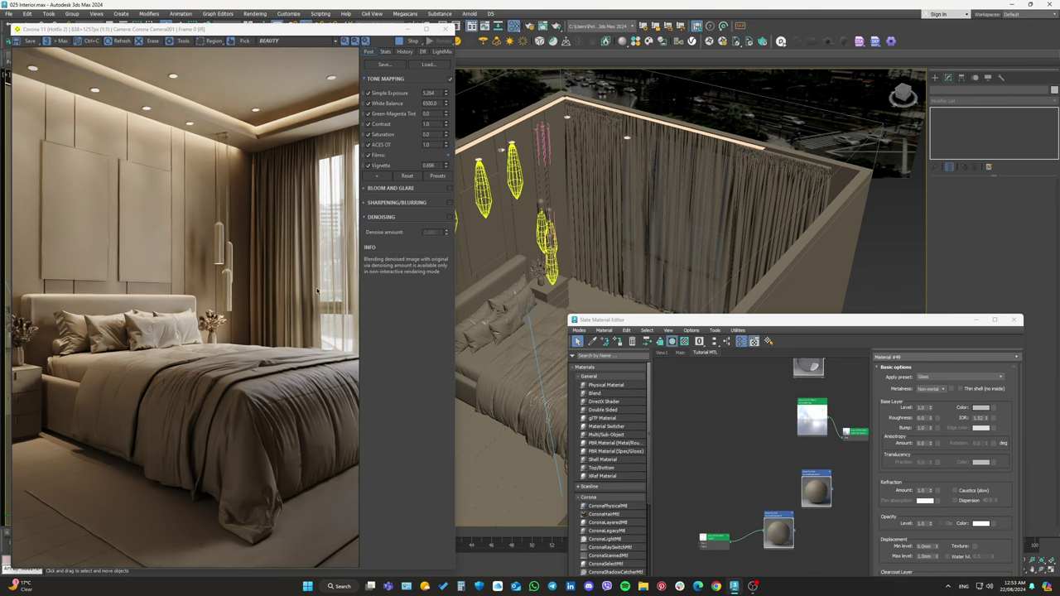
Select the two pendant lights in the viewport.
mouse_move(708, 322)
mouse_down()
mouse_move(672, 290)
mouse_move(647, 332)
mouse_up()
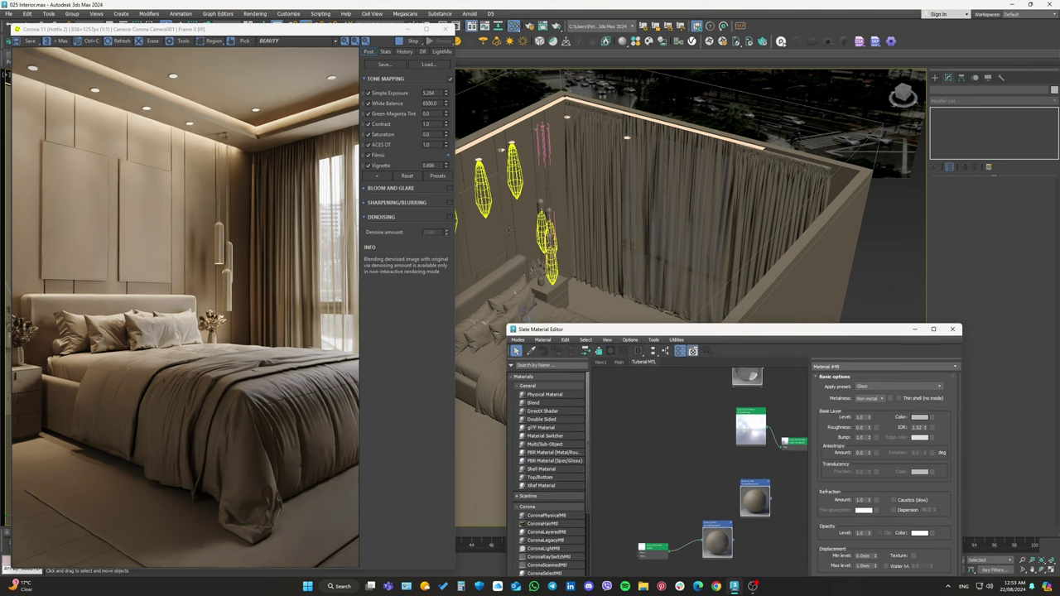
scroll(522, 191, up, 5)
click(528, 193)
mouse_move(528, 193)
alt+middle_down()
mouse_move(592, 234)
mouse_move(580, 261)
alt+middle_up()
click(585, 247)
ctrl+click(550, 213)
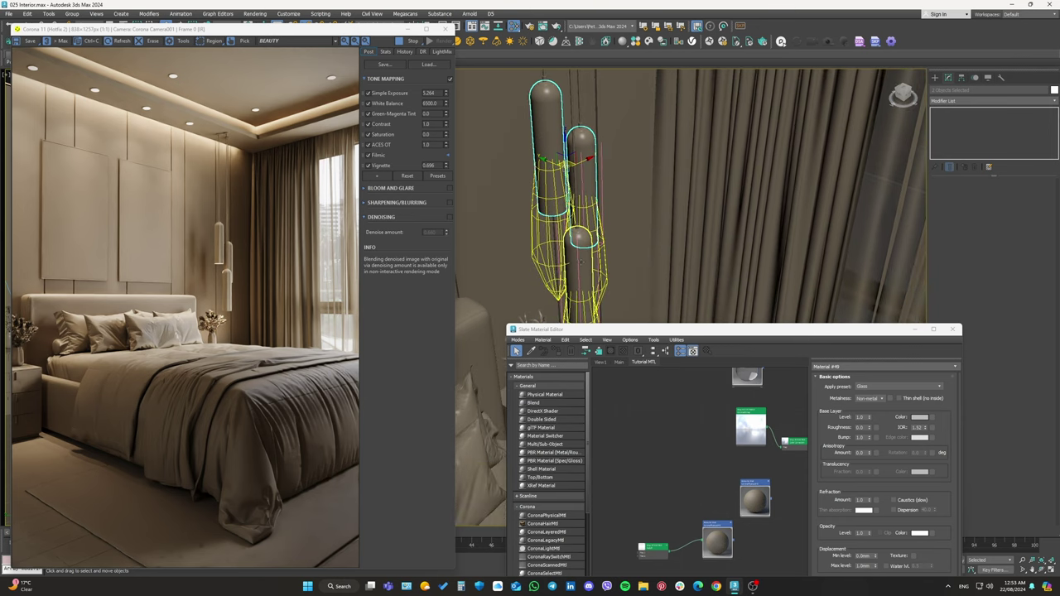
scroll(700, 426, down, 2)
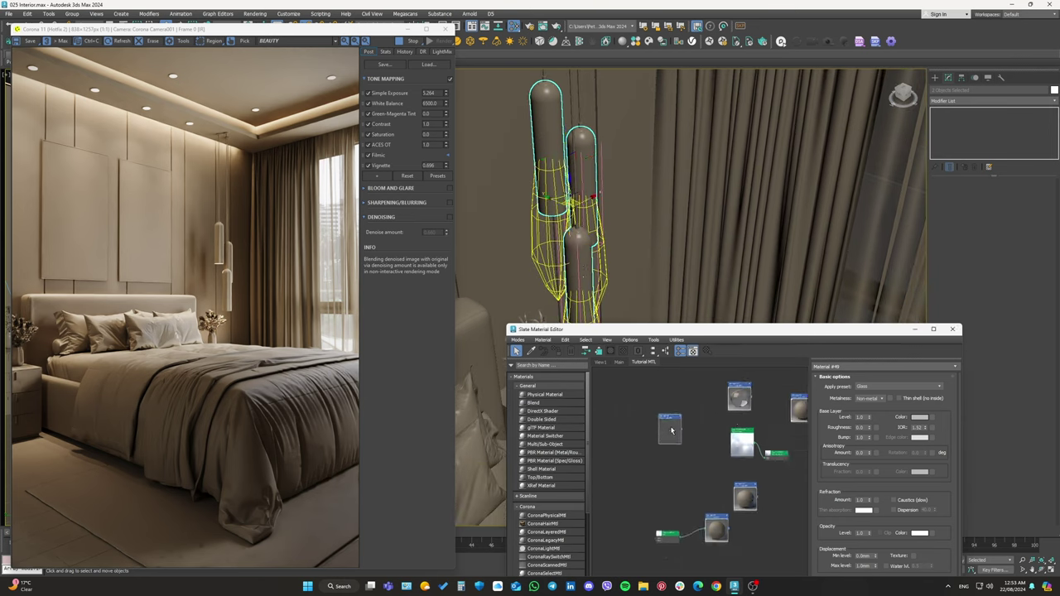
scroll(674, 434, up, 3)
In Material #51's Media options, set roughly 150mm scattering distance and a pale grey-blue absorption colour.
double_click(674, 426)
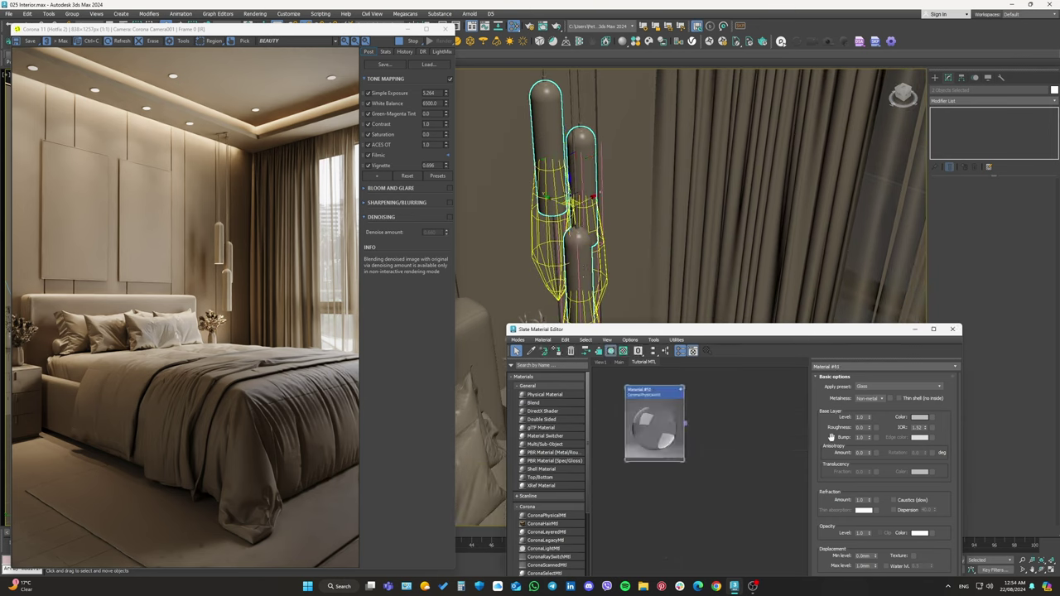
drag(829, 430, 825, 303)
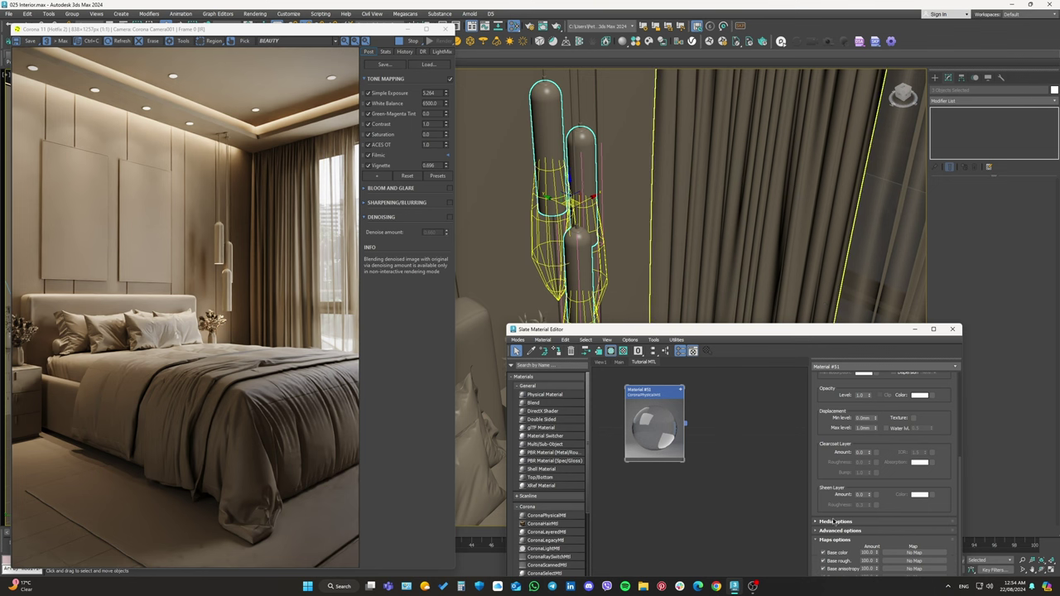
click(836, 521)
drag(812, 329, 805, 166)
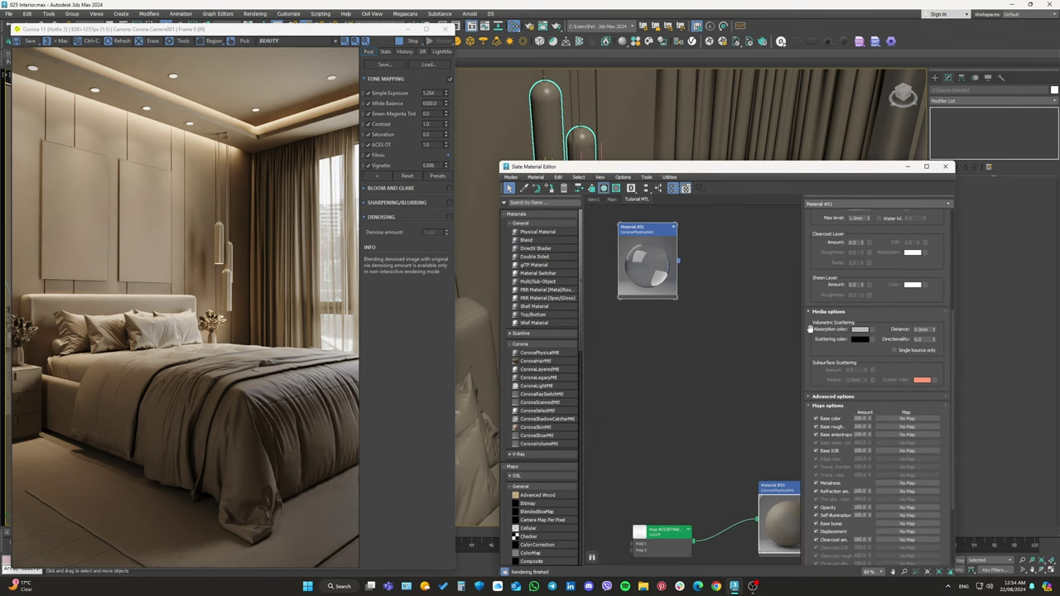
click(921, 329)
click(864, 330)
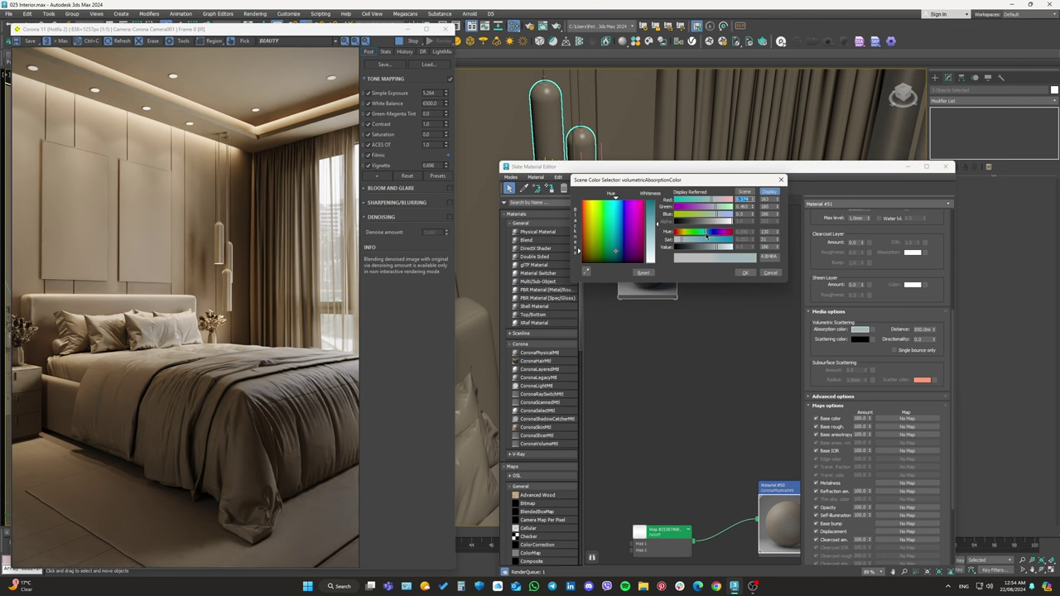
click(747, 274)
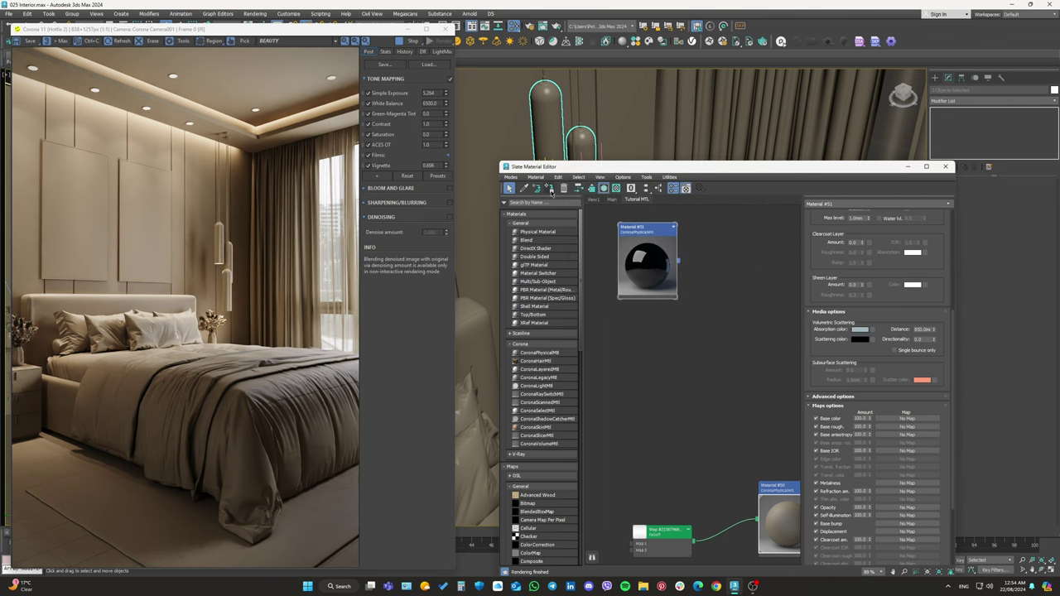
scroll(232, 246, up, 1)
scroll(233, 246, up, 1)
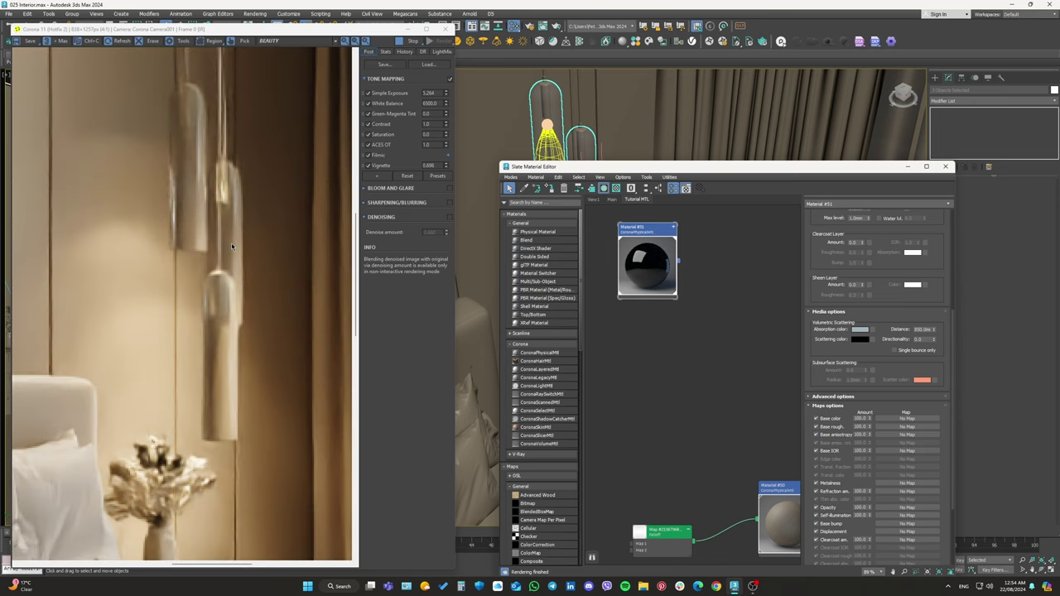
drag(600, 167, 742, 211)
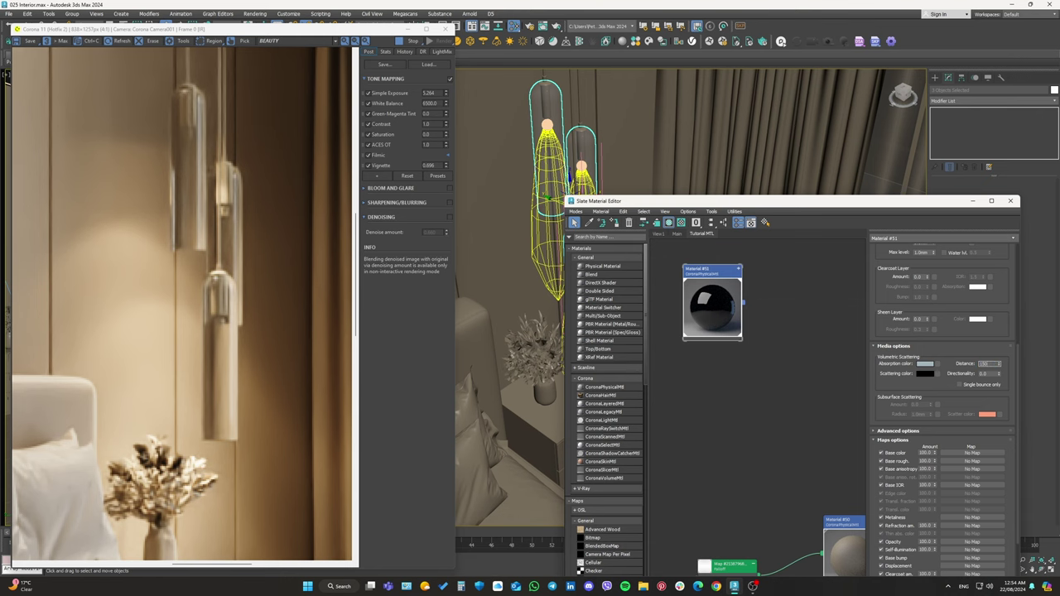
Set Material #51's absorption distance to 450mm and choose a darker absorption colour.
key(Return)
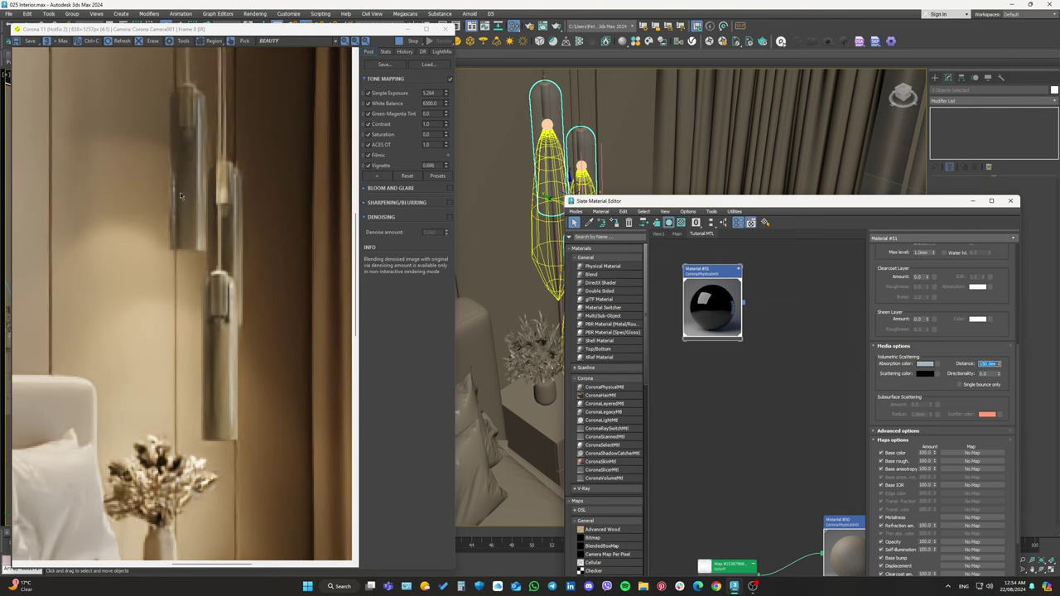
text(450)
key(Return)
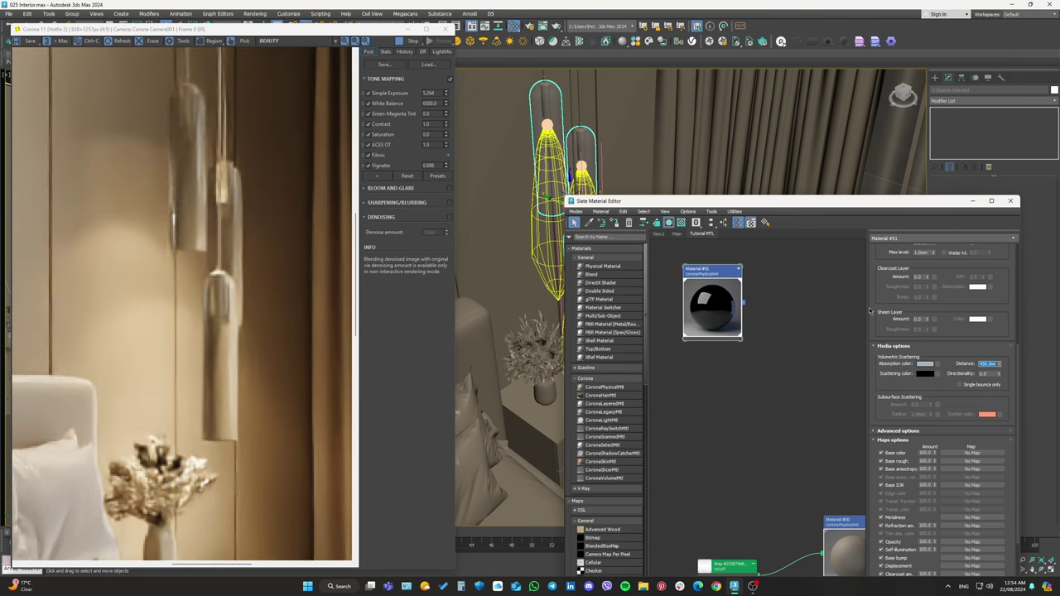
click(924, 365)
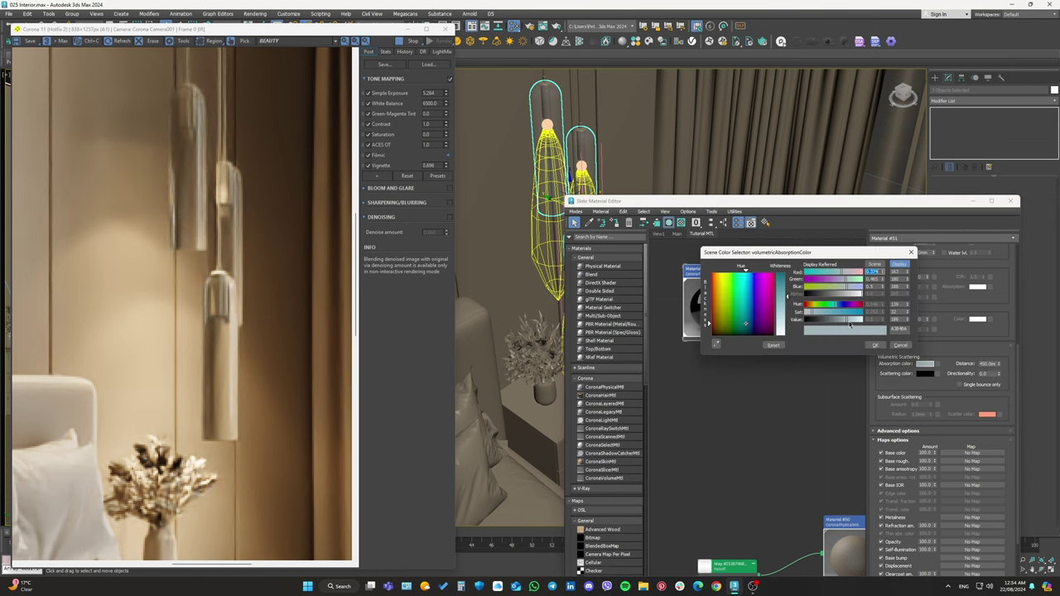
click(833, 323)
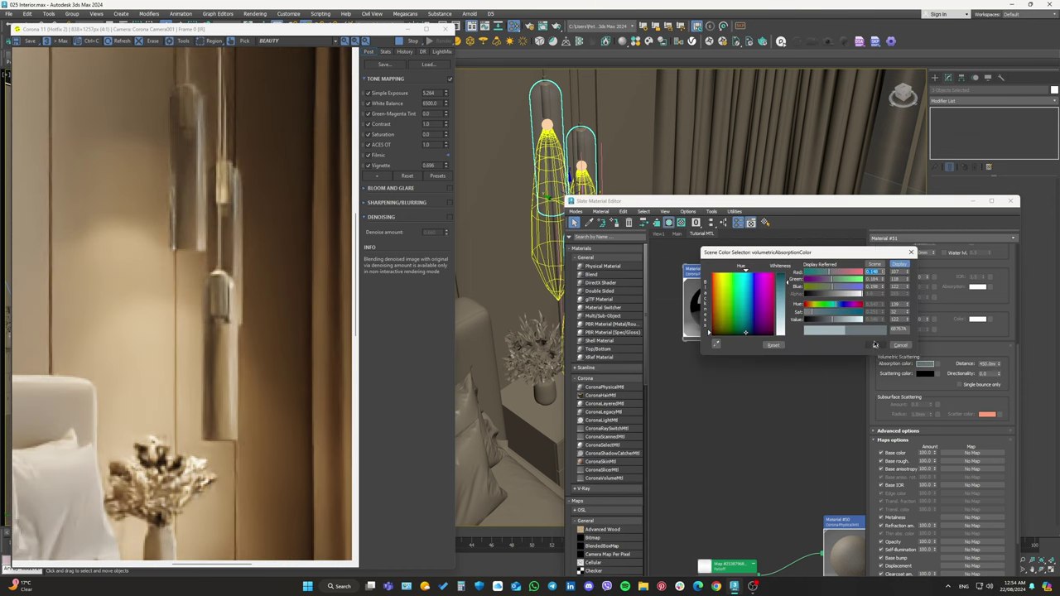
click(875, 344)
Turn Thin shell on, then switch it back off so the glass stays solid.
scroll(244, 220, down, 5)
scroll(232, 273, up, 3)
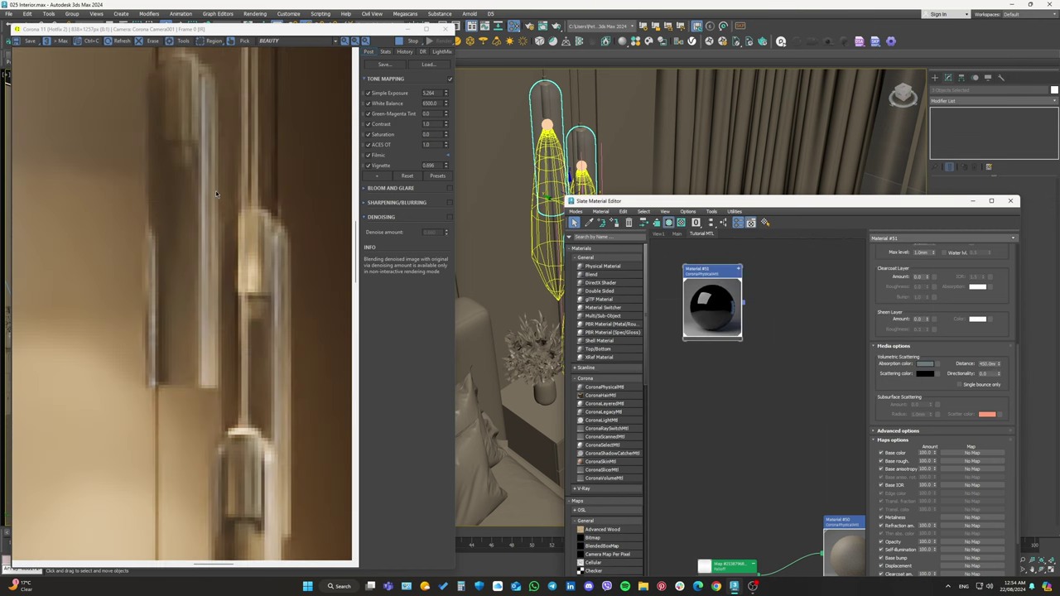
scroll(224, 314, up, 2)
scroll(217, 160, up, 2)
scroll(210, 157, up, 2)
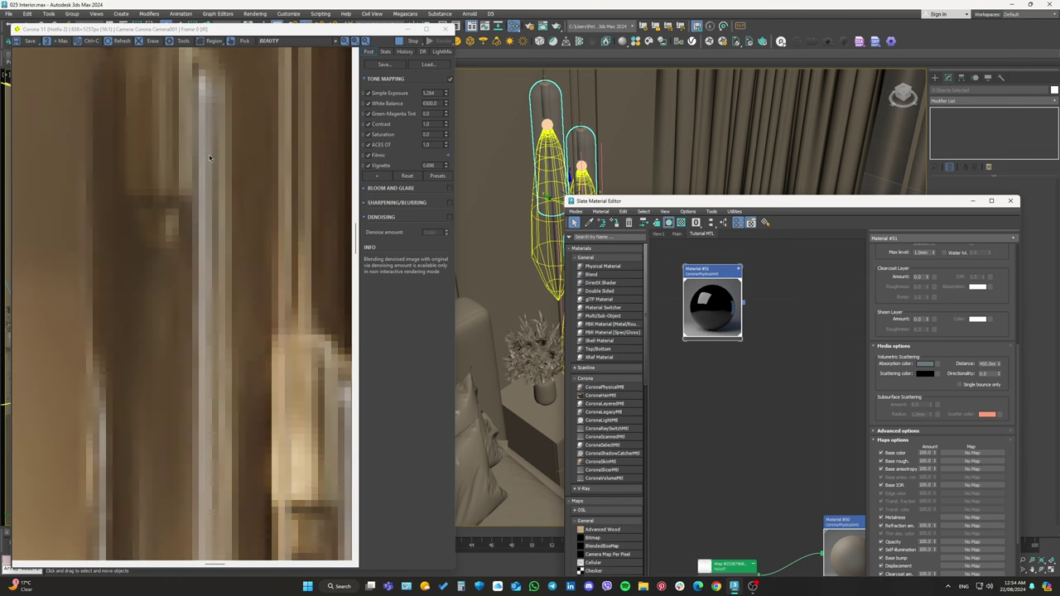
scroll(210, 157, down, 4)
scroll(209, 157, down, 2)
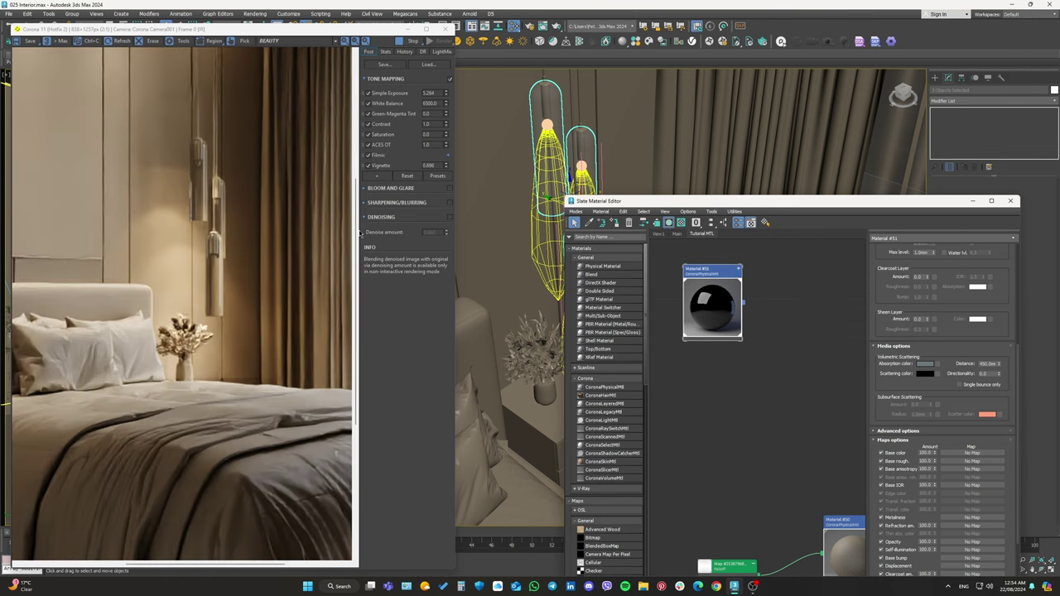
scroll(894, 294, up, 2)
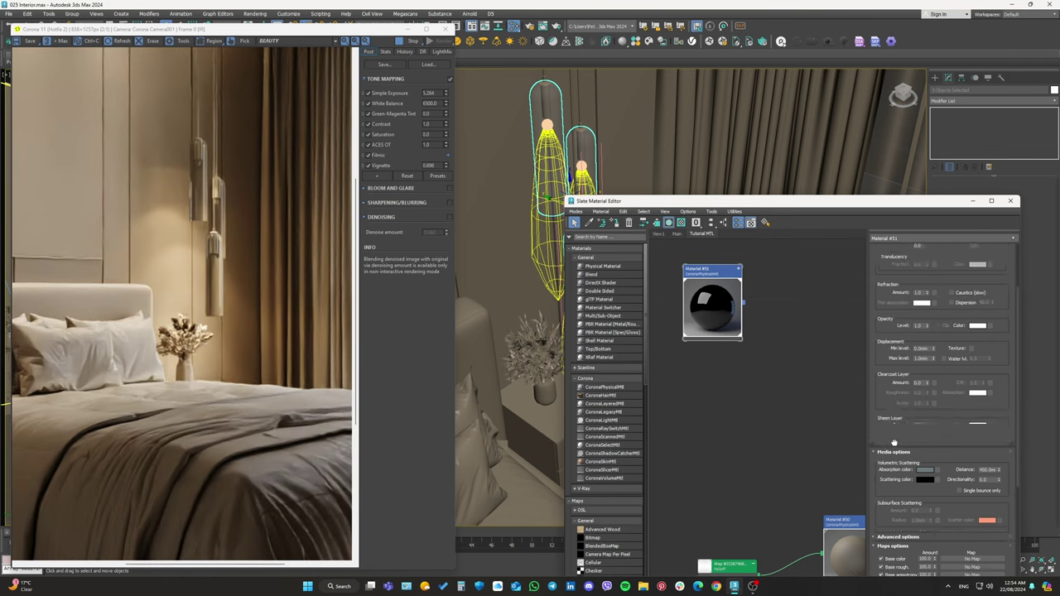
scroll(894, 305, up, 2)
scroll(977, 280, up, 1)
click(981, 272)
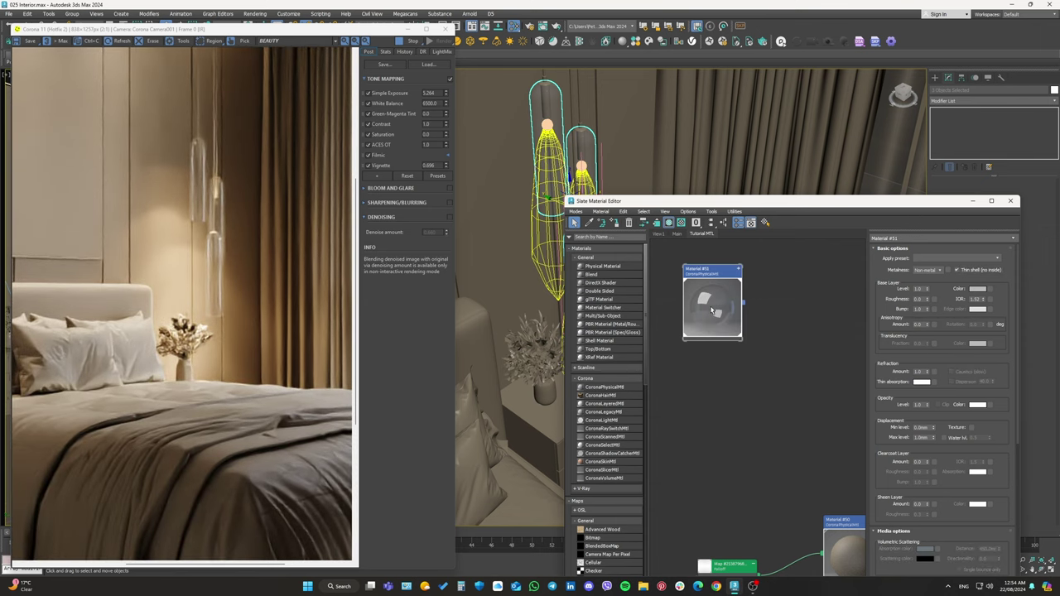
scroll(712, 310, up, 1)
click(957, 270)
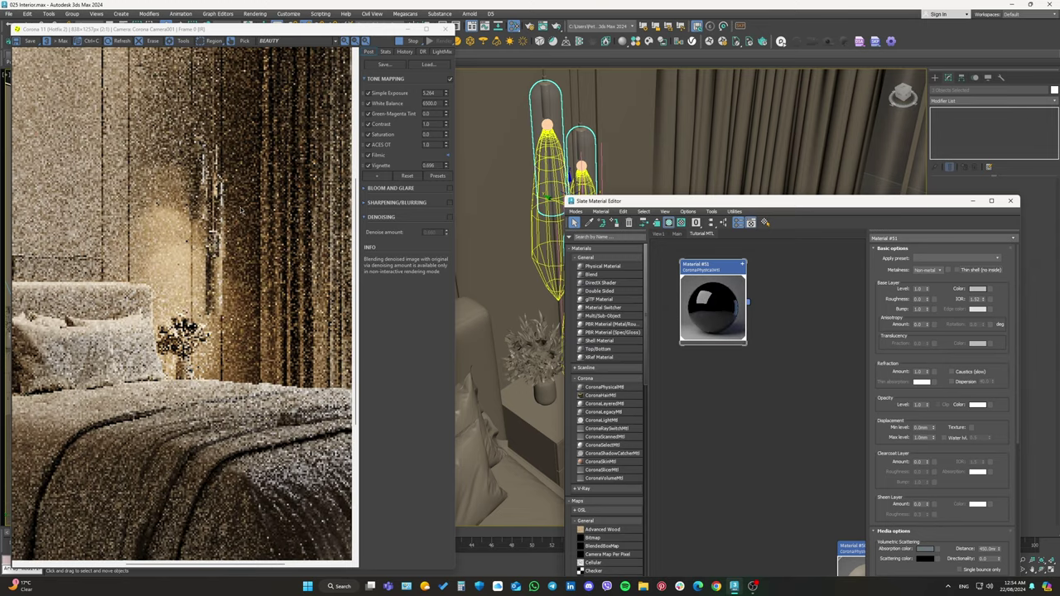
scroll(211, 215, up, 3)
Zoom in on the pendant lamp cluster and select the Capsule011 shade.
drag(607, 206, 691, 230)
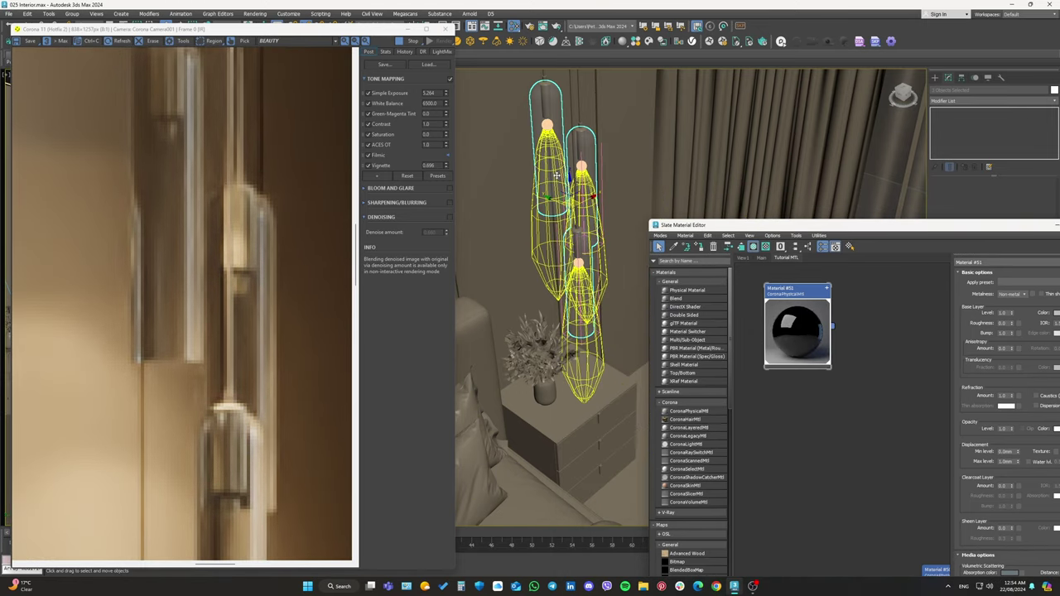
scroll(568, 201, up, 2)
scroll(567, 202, up, 5)
scroll(567, 202, up, 2)
scroll(568, 201, up, 1)
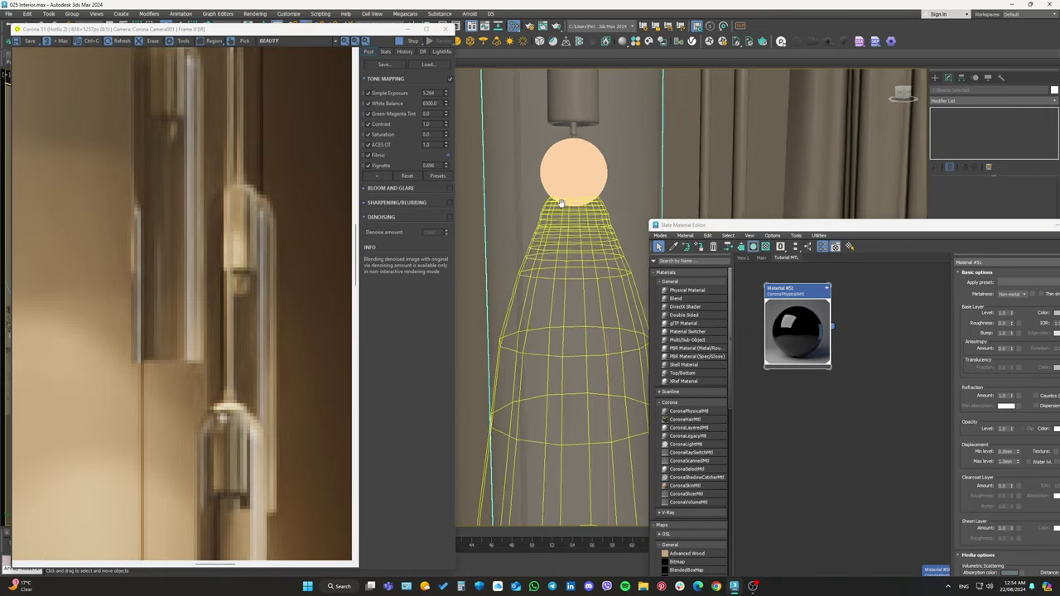
scroll(568, 201, up, 2)
scroll(568, 203, up, 3)
scroll(570, 214, up, 3)
scroll(570, 217, down, 3)
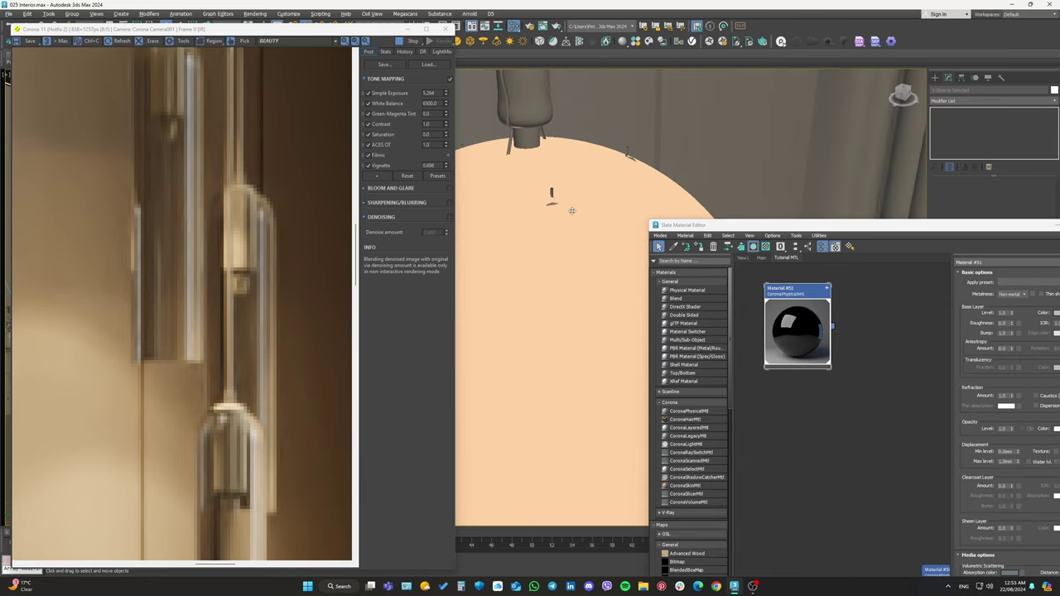
scroll(570, 206, down, 3)
scroll(571, 125, down, 1)
click(568, 95)
scroll(567, 96, up, 2)
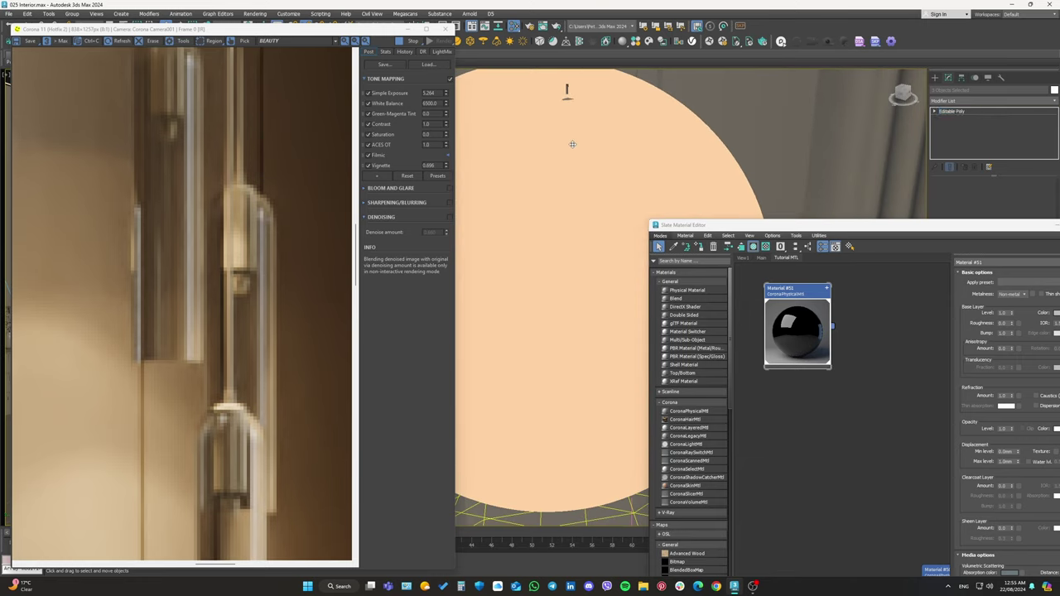
scroll(568, 91, up, 2)
middle_drag(568, 92, 551, 194)
Select the light sphere inside the lamp, then undo back to the shade selection.
scroll(550, 195, up, 1)
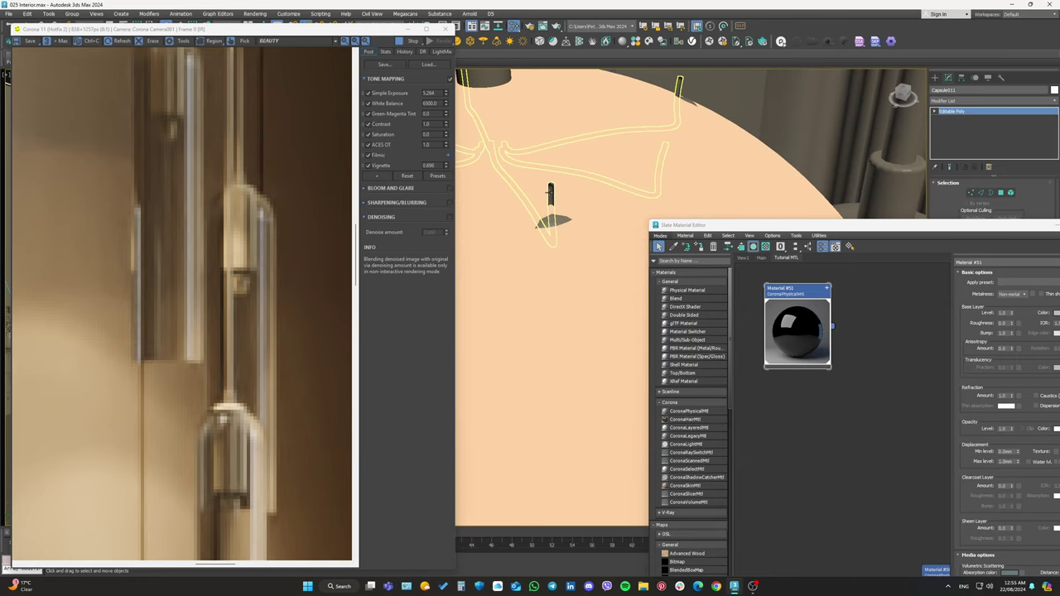
click(536, 283)
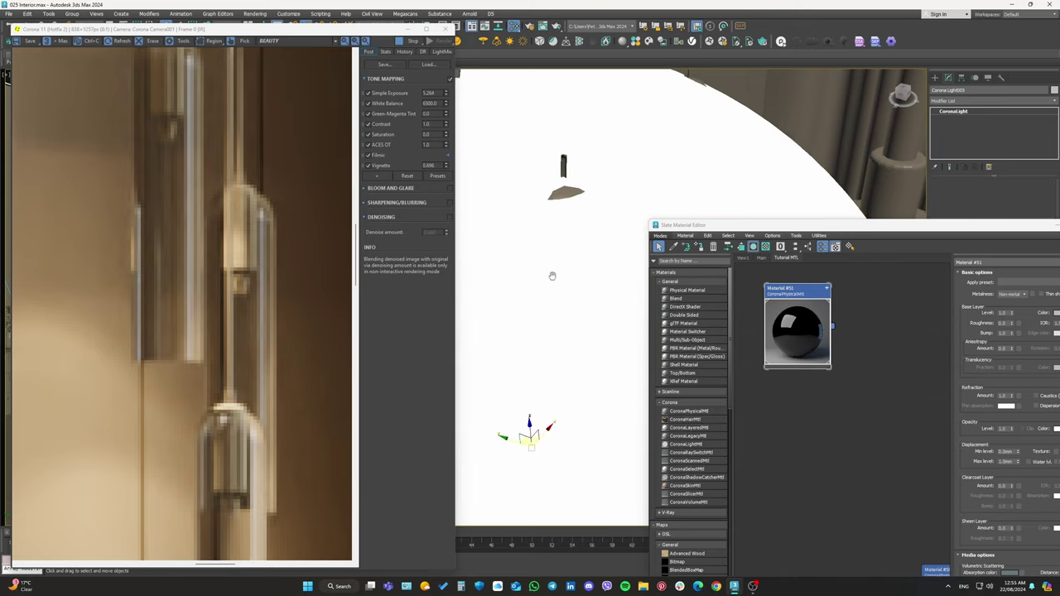
scroll(552, 274, down, 3)
scroll(570, 197, down, 2)
key(ctrl+z)
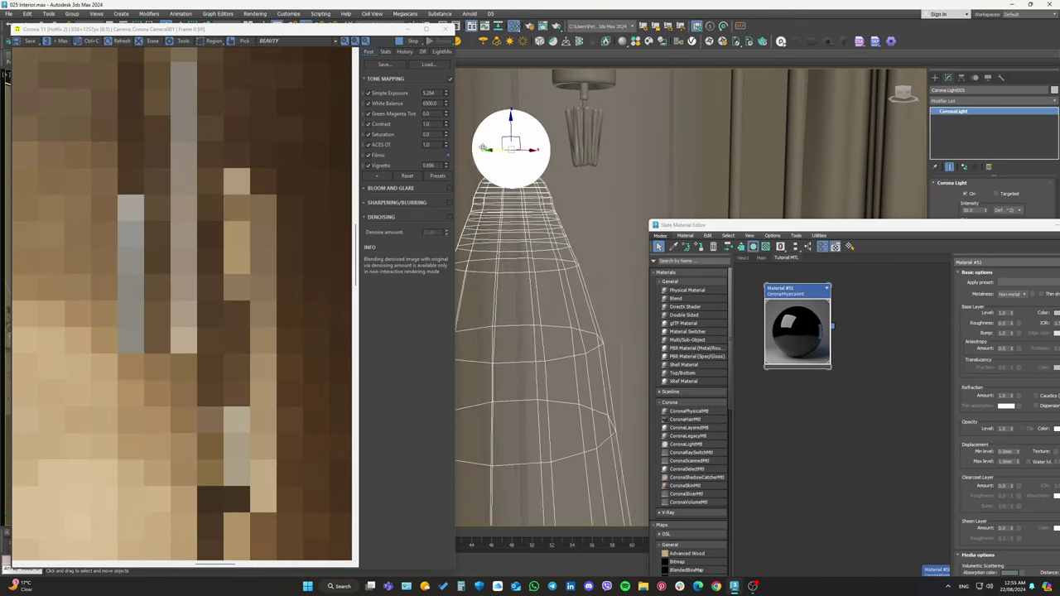
key(ctrl+z)
key(ctrl+z)
key(ctrl+z)
scroll(580, 140, up, 3)
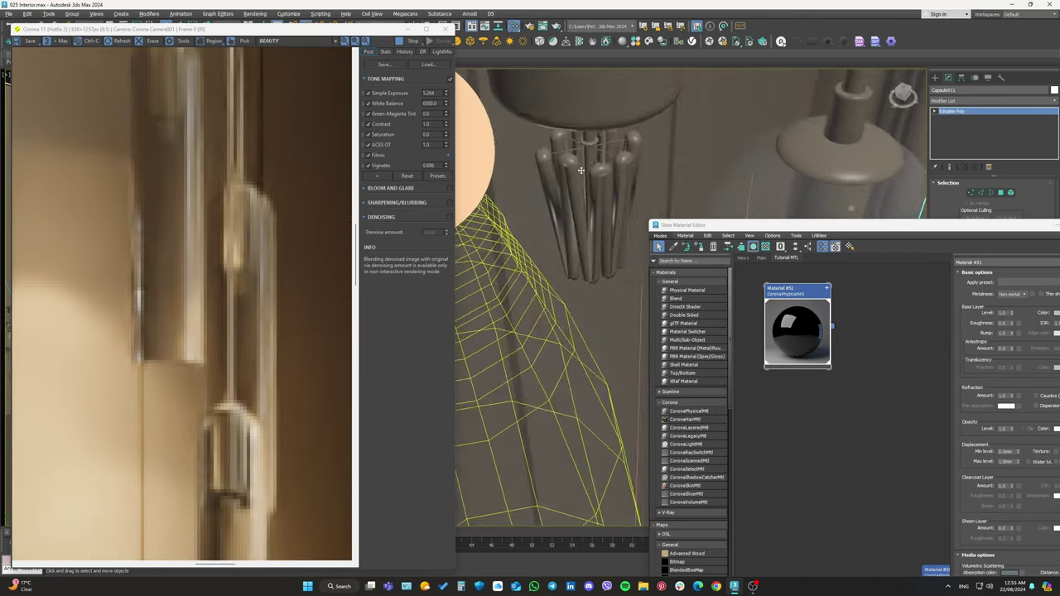
scroll(583, 174, up, 2)
scroll(588, 215, up, 2)
scroll(593, 265, up, 2)
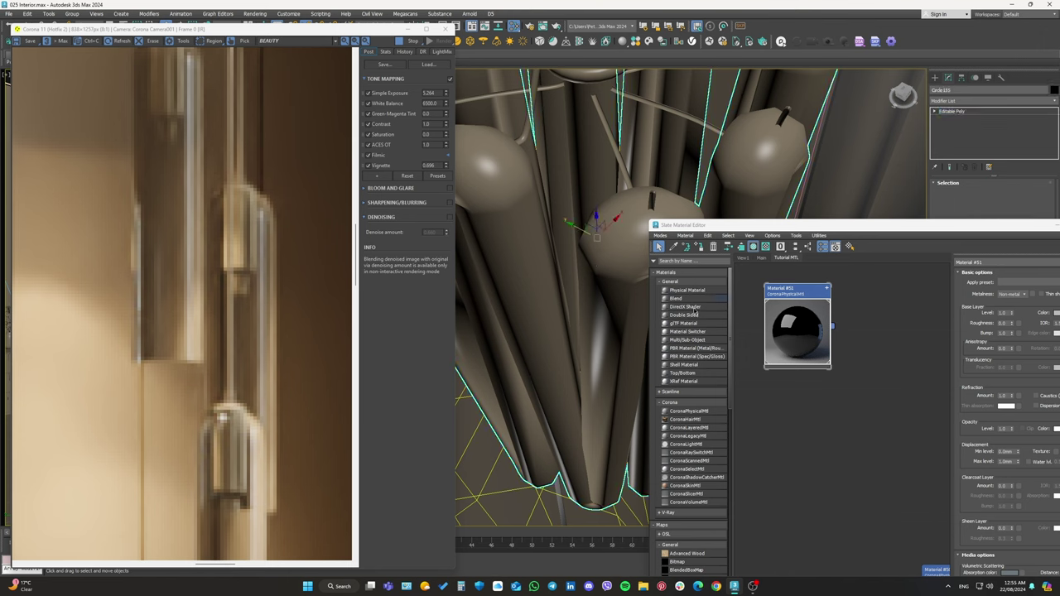
scroll(828, 348, down, 2)
Add a CoronaLightMtl node, Material #52, with a warm peach emission colour.
right_click(878, 374)
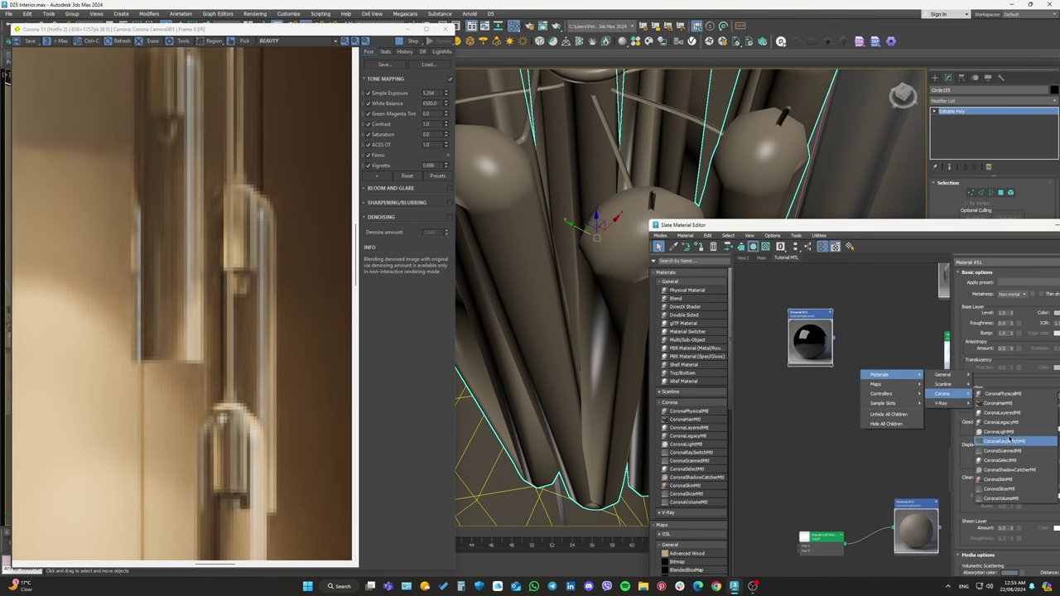
click(1000, 432)
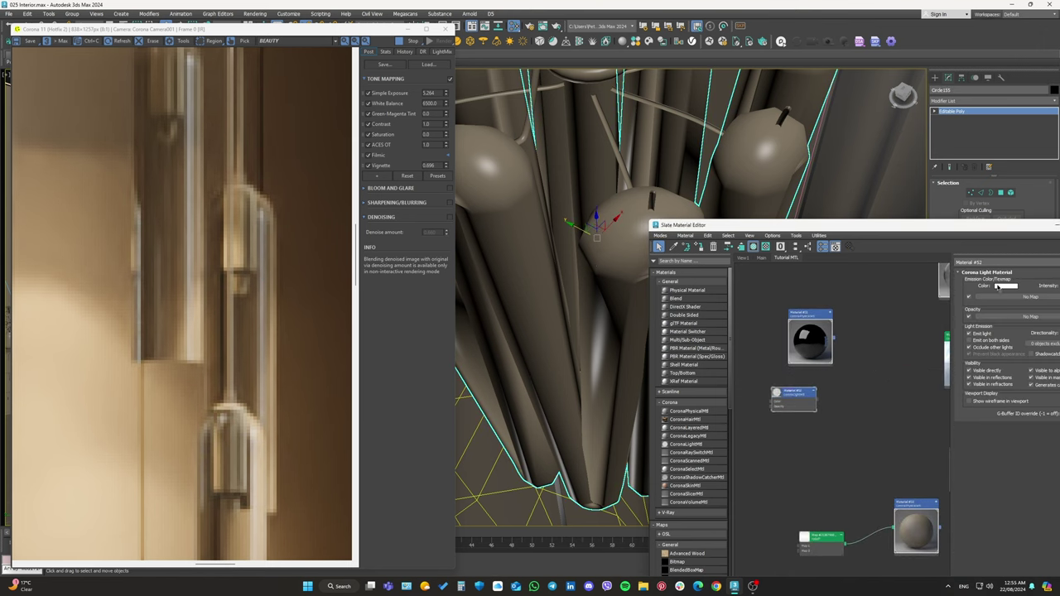
click(1000, 287)
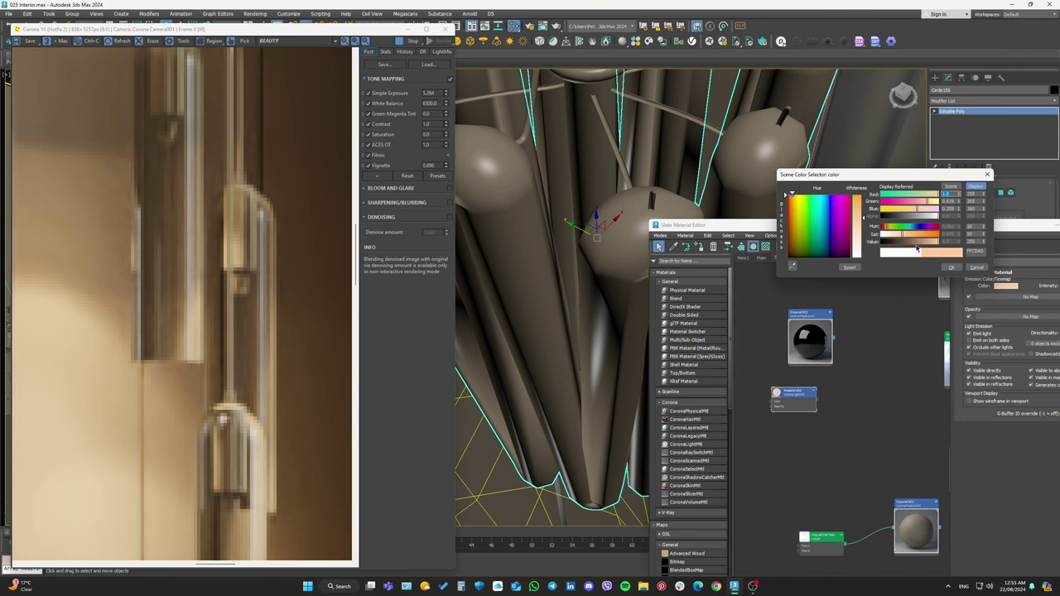
key(Return)
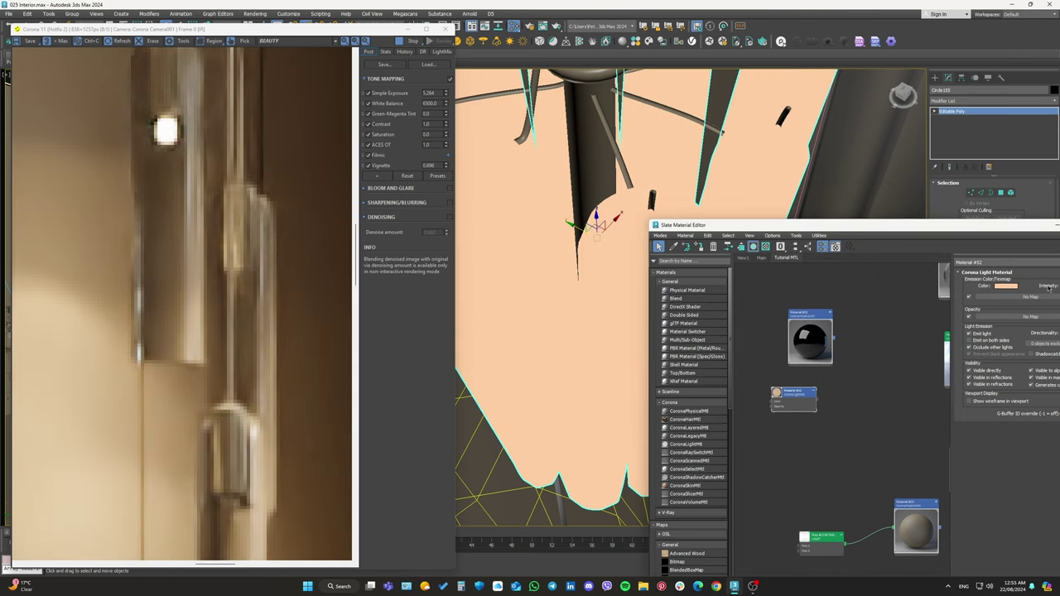
drag(705, 225, 651, 223)
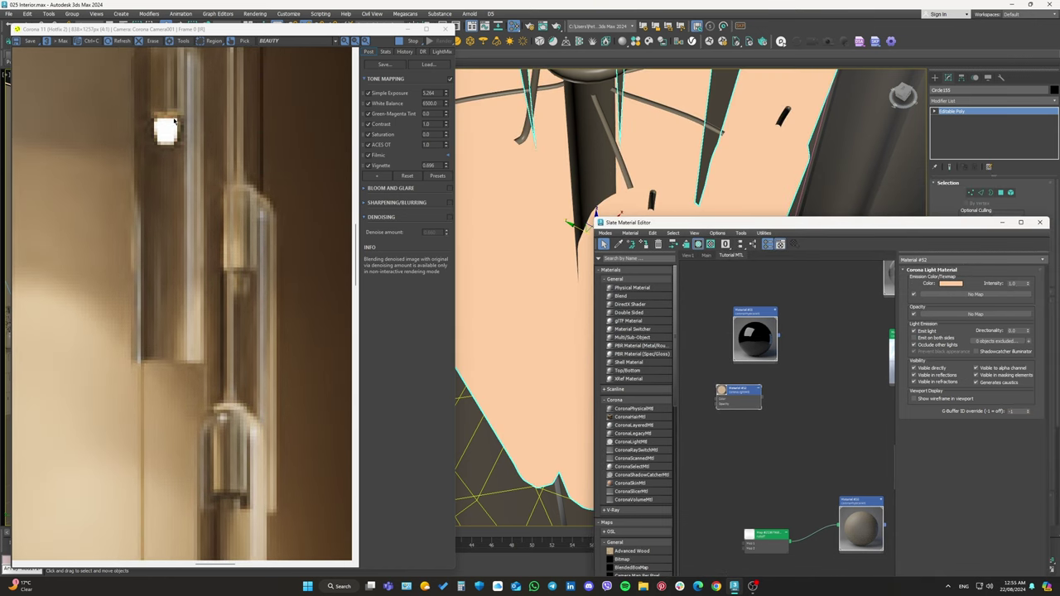
scroll(174, 121, down, 1)
scroll(173, 124, up, 1)
scroll(172, 128, down, 2)
scroll(171, 131, down, 1)
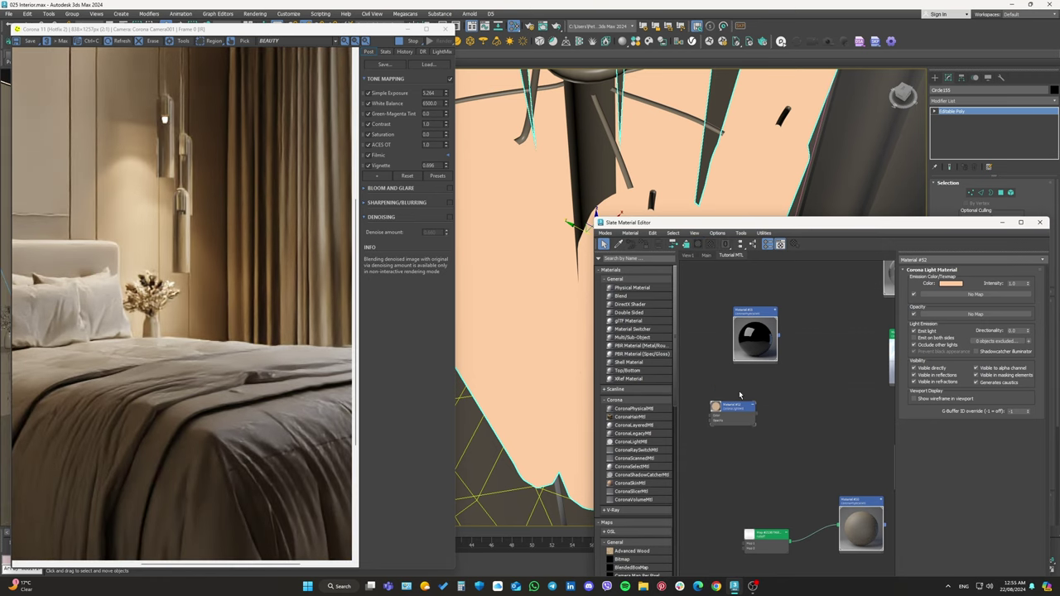
Move the peach light sphere down inside the pendant, then back up.
drag(704, 222, 623, 373)
scroll(663, 265, down, 3)
scroll(671, 245, down, 2)
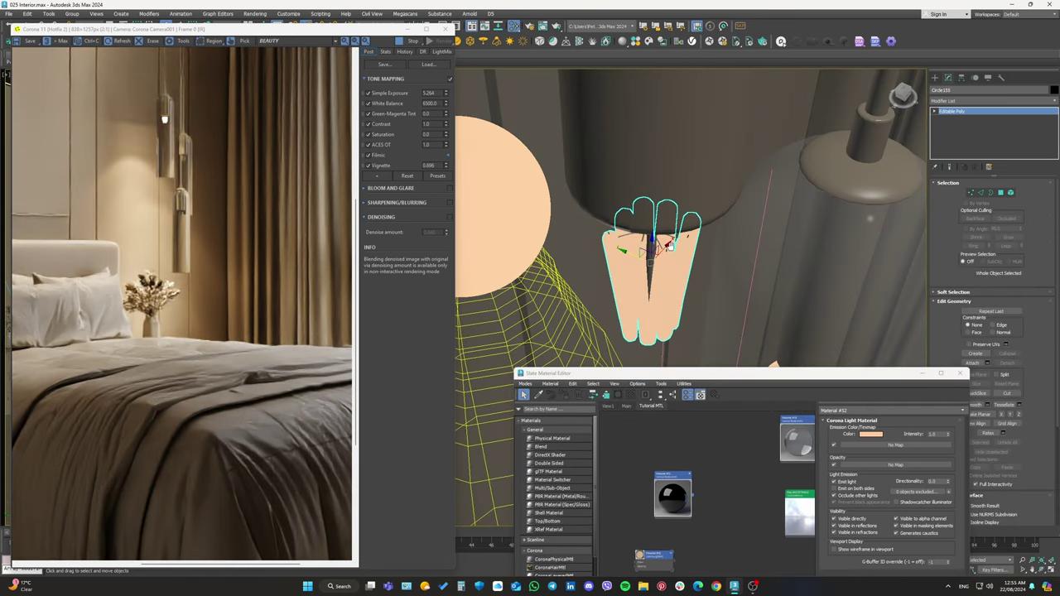
scroll(669, 245, down, 2)
scroll(522, 241, down, 2)
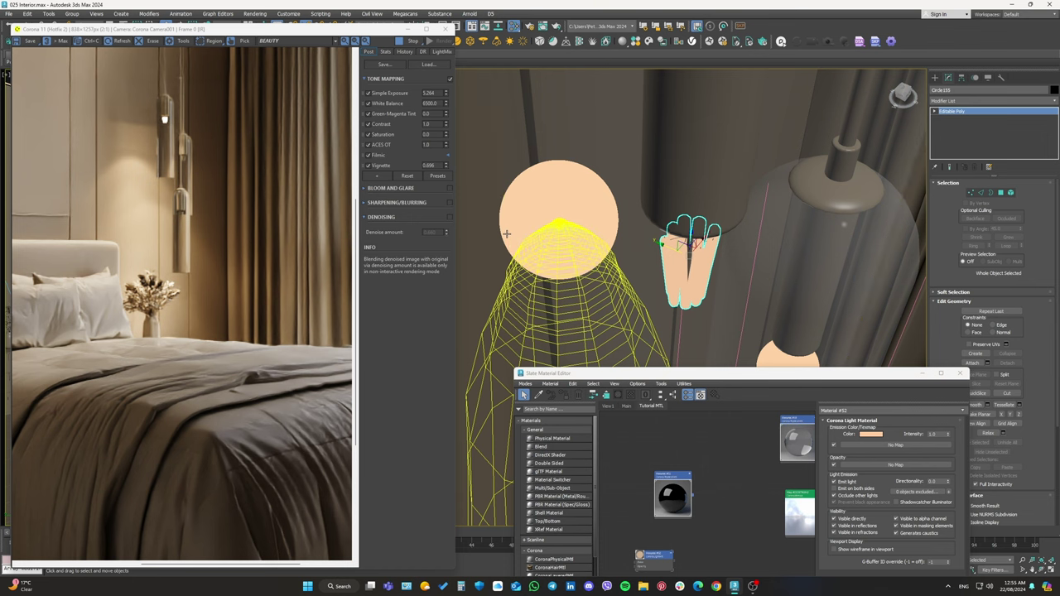
click(507, 235)
alt+middle_drag(558, 217, 558, 223)
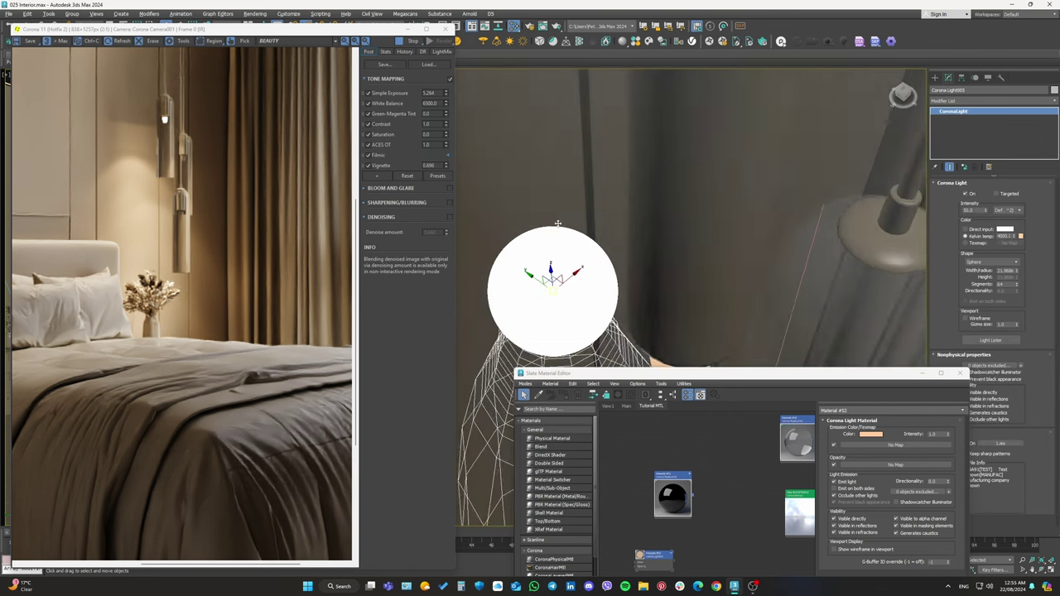
scroll(558, 224, down, 5)
scroll(596, 273, down, 2)
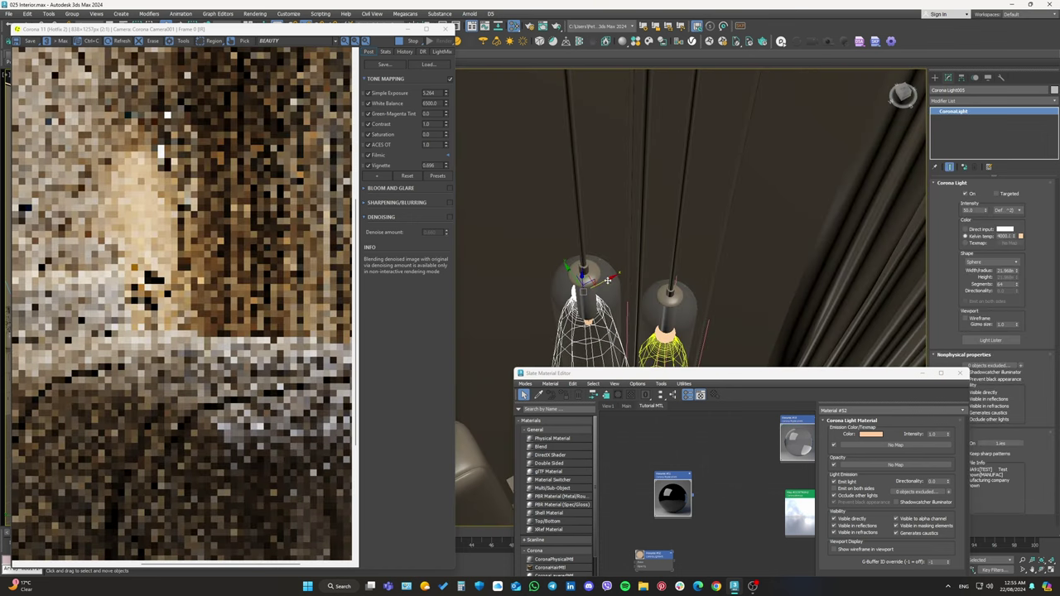
drag(607, 281, 591, 312)
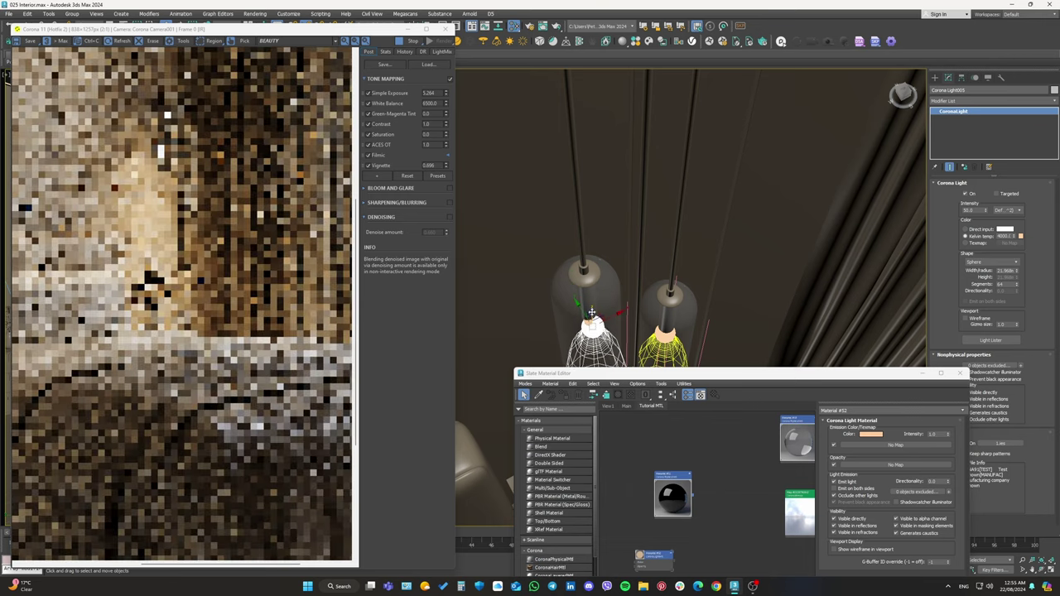
alt+middle_drag(592, 311, 634, 155)
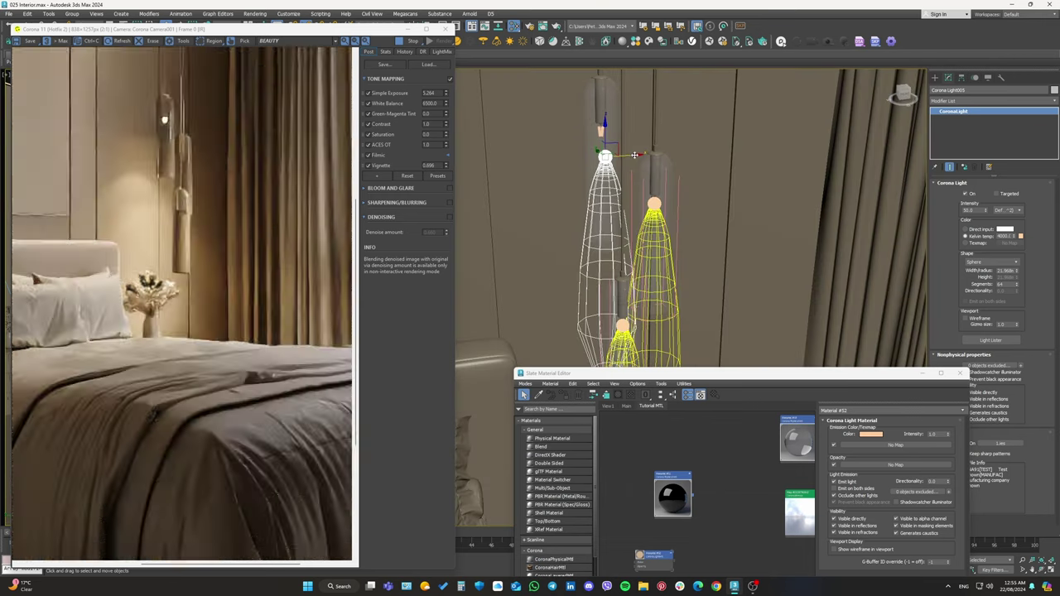
drag(634, 154, 634, 130)
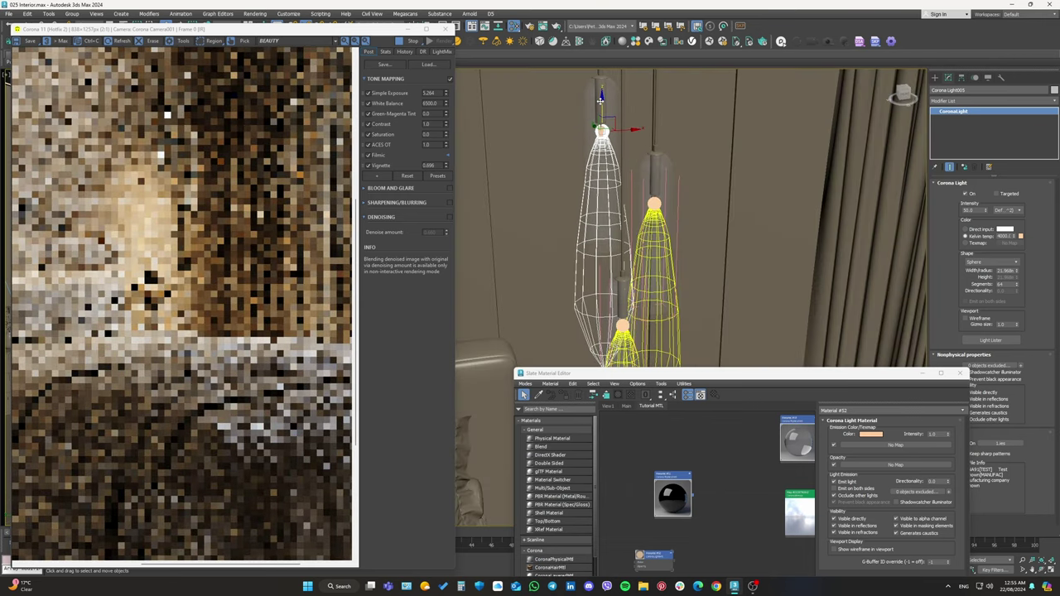
alt+middle_drag(601, 98, 587, 130)
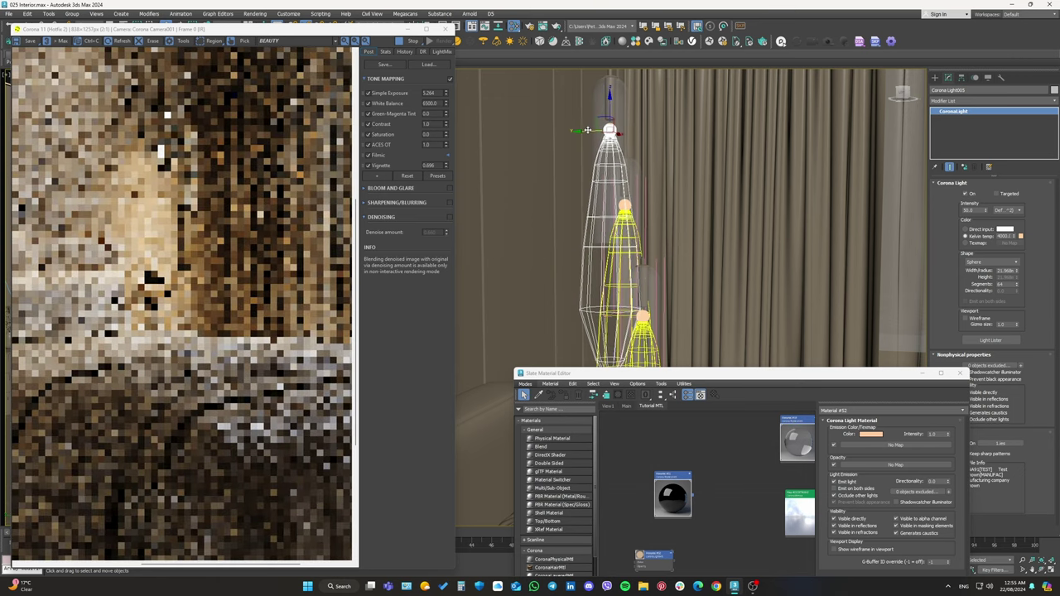
Select the pendant's Capsule009 shade and nudge the interactive render window.
drag(704, 373, 630, 367)
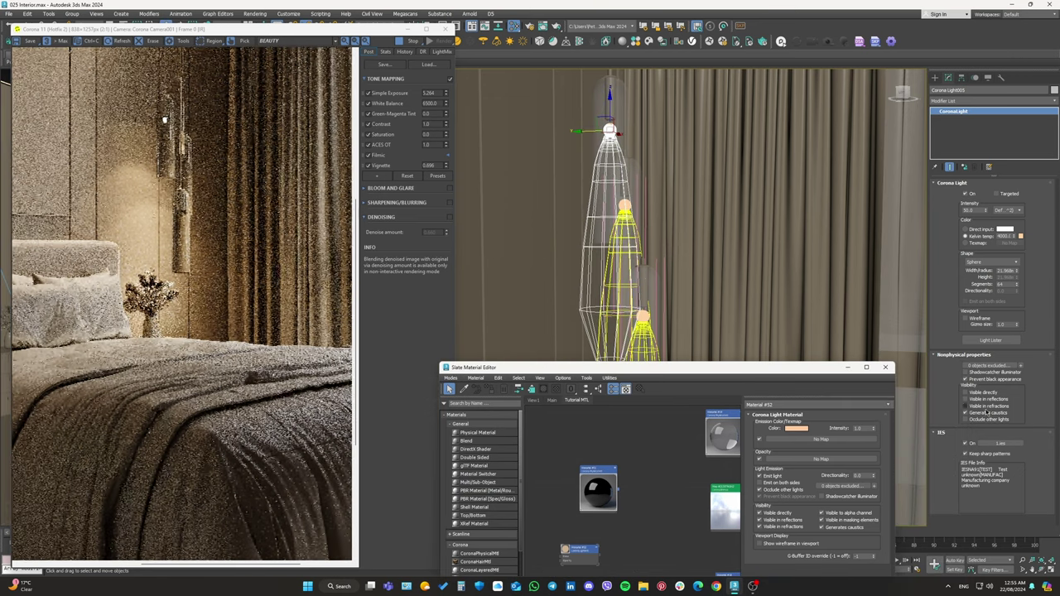
scroll(170, 116, up, 2)
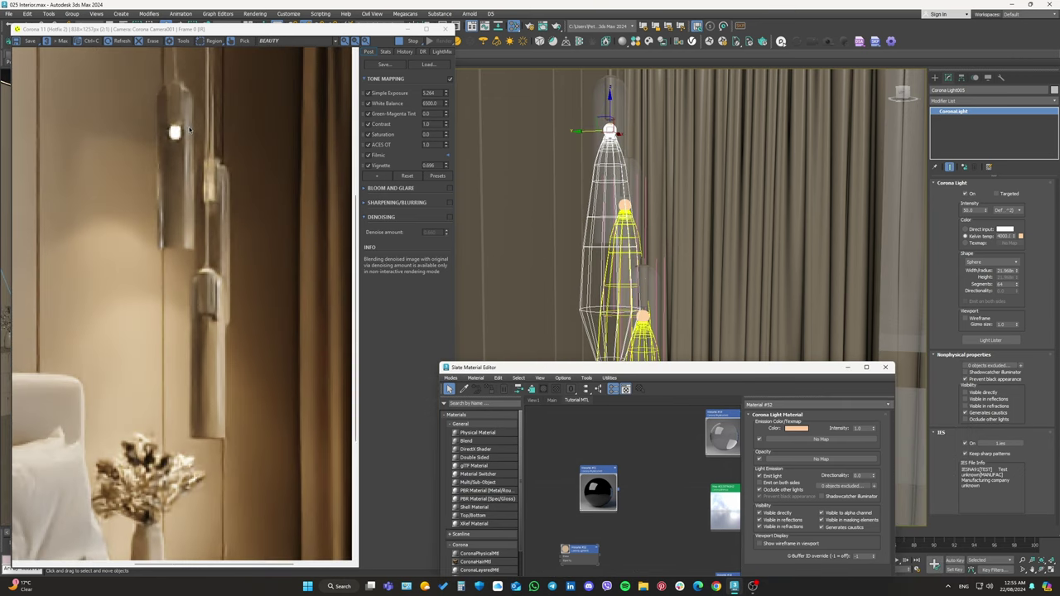
scroll(188, 129, down, 2)
scroll(658, 199, up, 5)
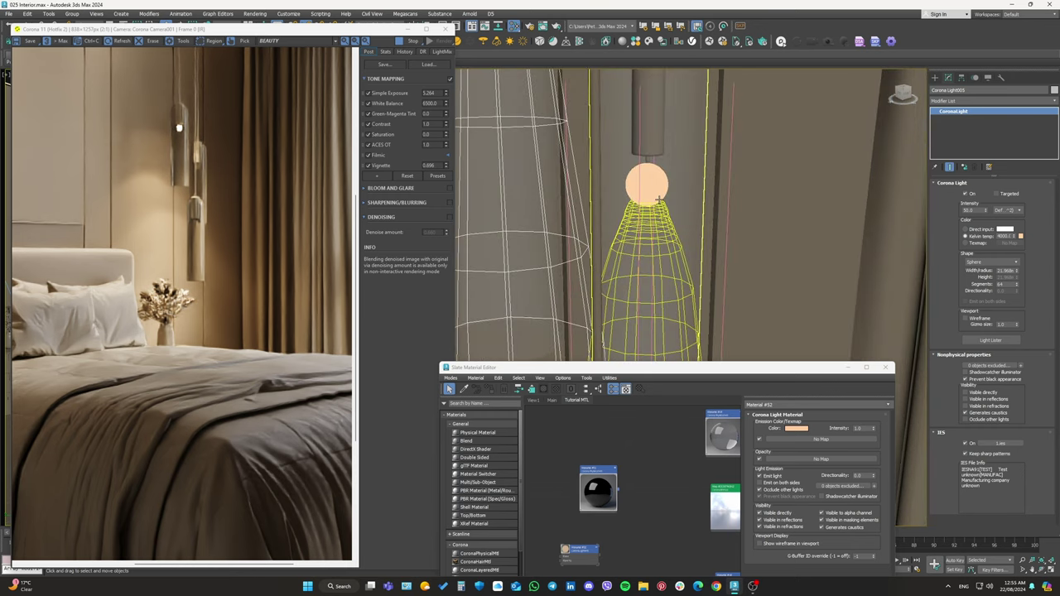
scroll(660, 195, up, 3)
scroll(663, 196, up, 3)
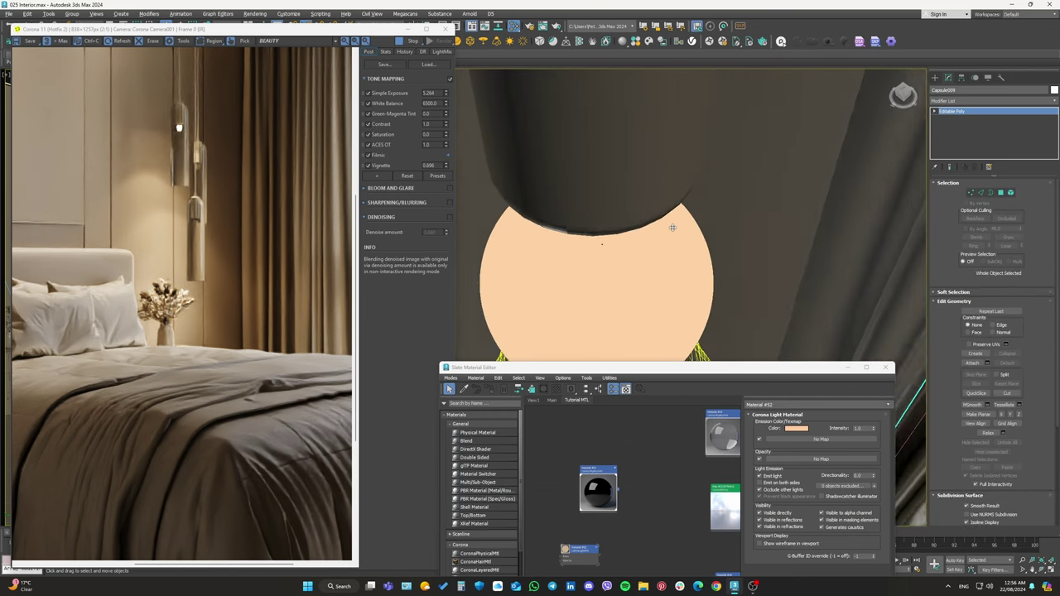
click(573, 326)
scroll(573, 325, up, 2)
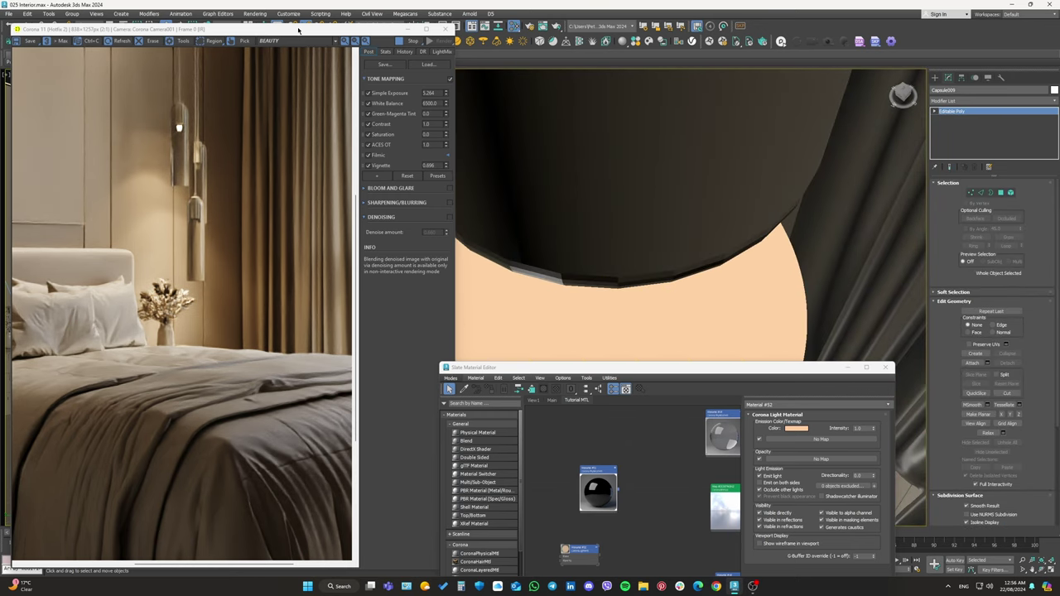
drag(298, 30, 296, 51)
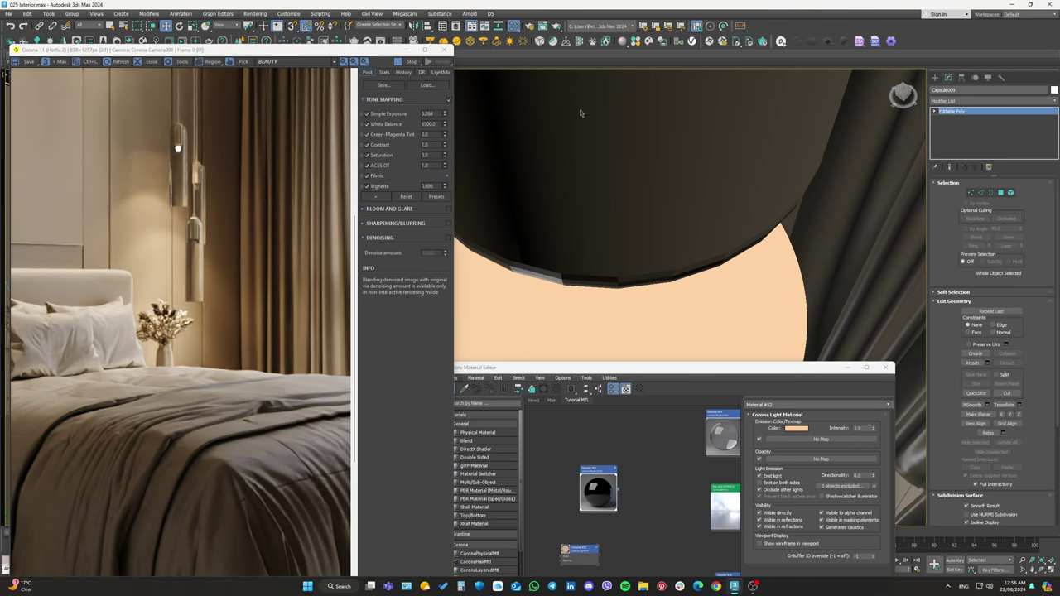
Expand layer 0 in Scene Explorer and hide Corona Light006.
click(443, 26)
click(443, 26)
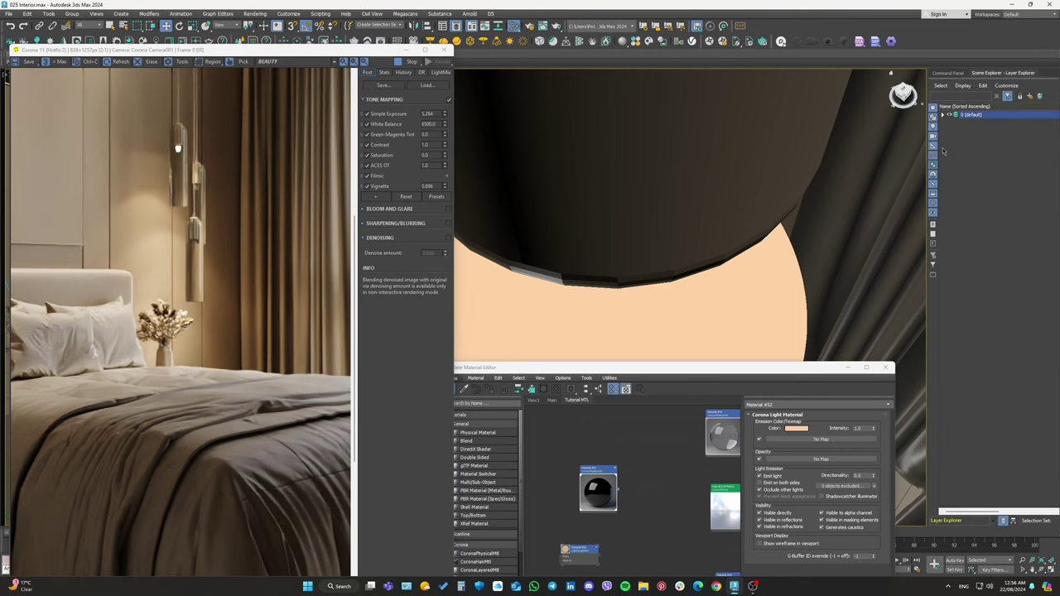
click(942, 114)
click(584, 204)
click(609, 315)
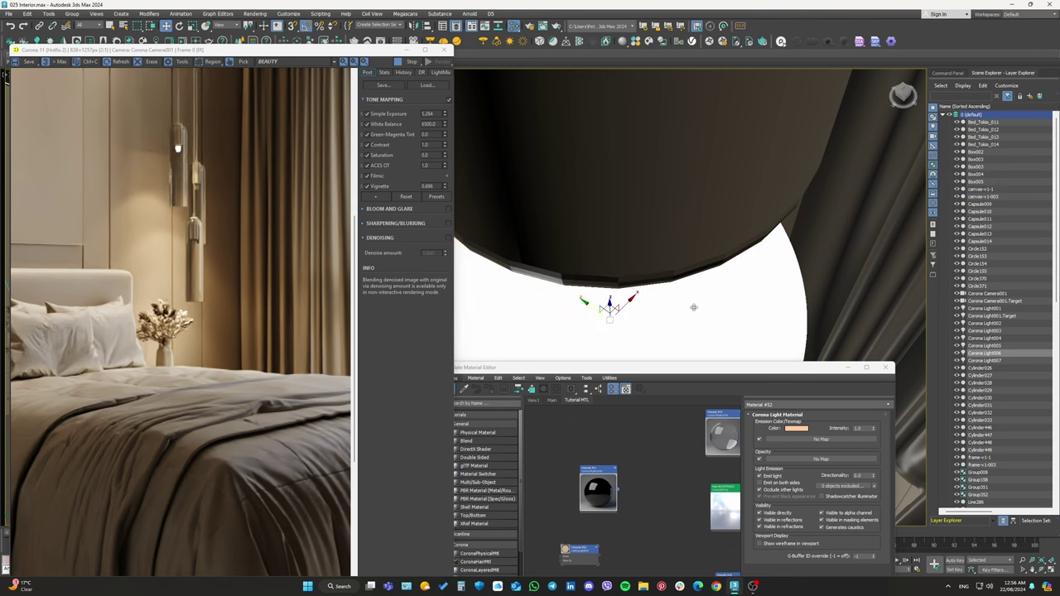
click(959, 355)
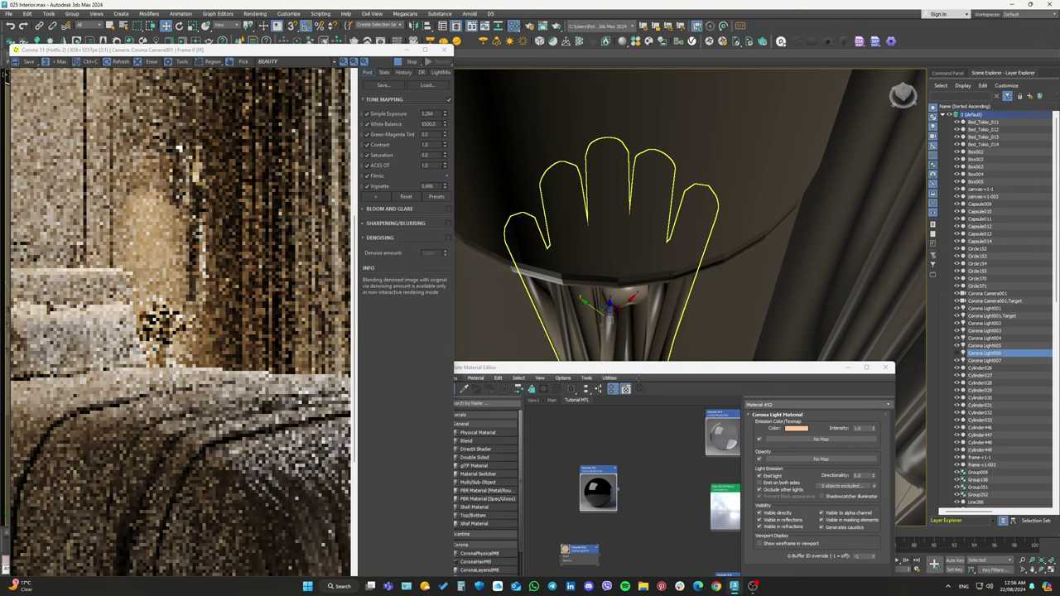
Assign peach Material #52 to the hand-shaped shade Circle153 and orbit to check it.
click(705, 248)
scroll(590, 488, up, 2)
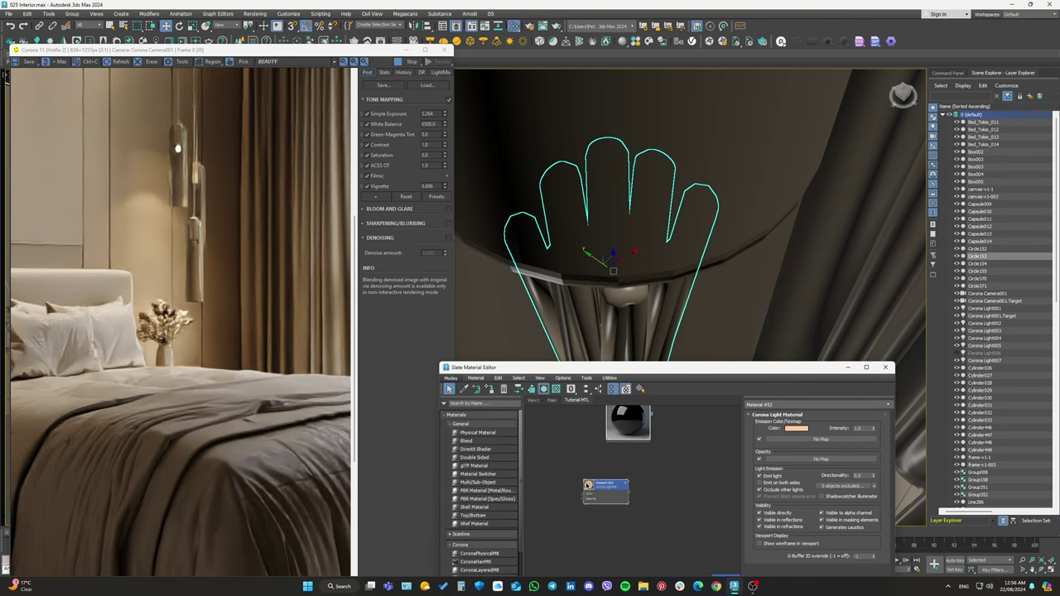
scroll(613, 508, up, 3)
click(492, 391)
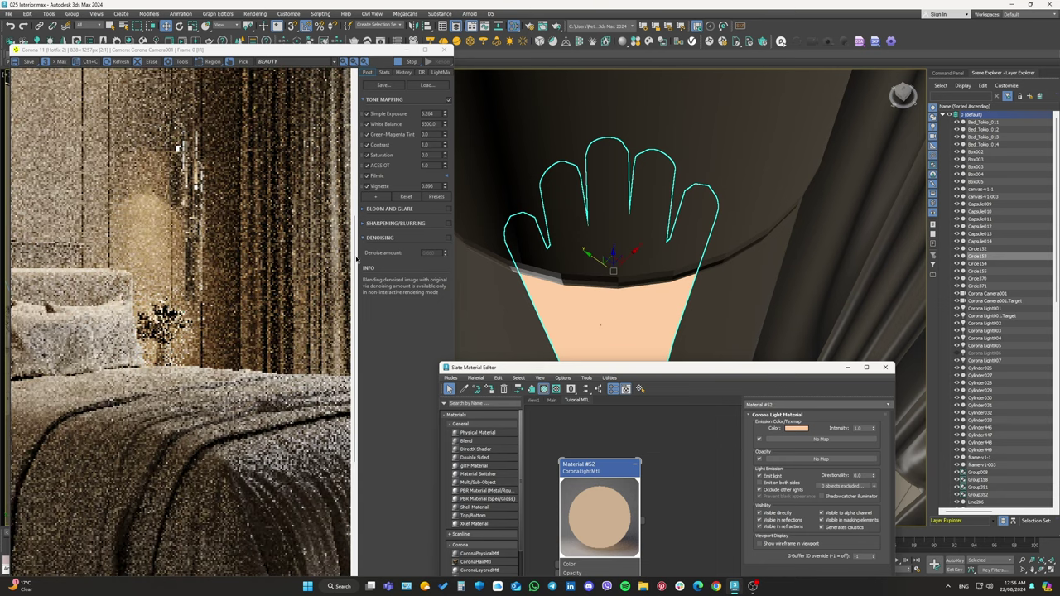
scroll(193, 222, up, 2)
scroll(193, 222, down, 1)
scroll(195, 227, down, 1)
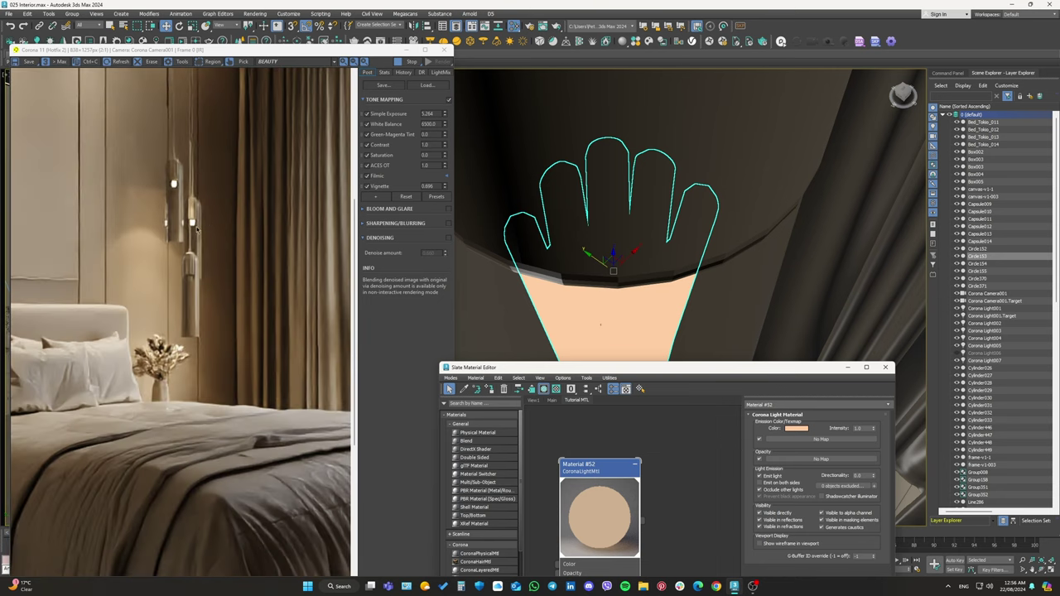
alt+middle_drag(752, 260, 696, 217)
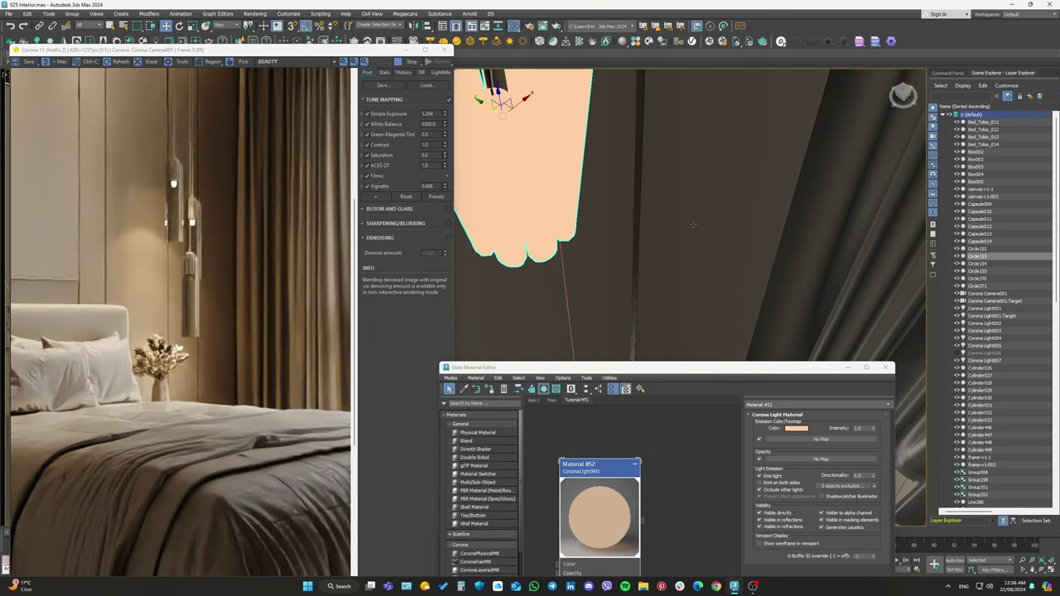
alt+middle_drag(911, 308, 641, 196)
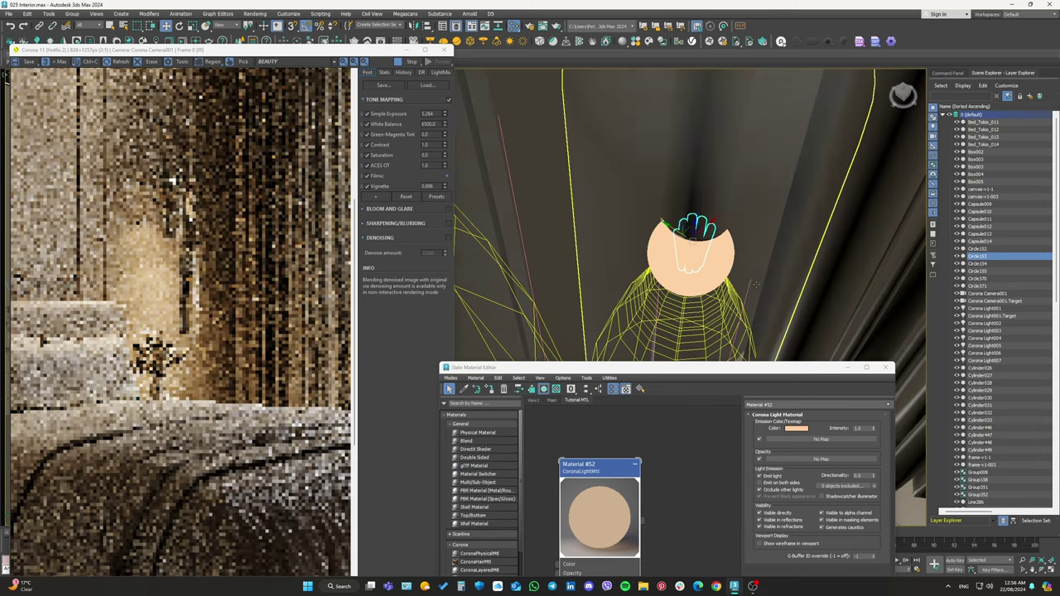
scroll(641, 197, up, 2)
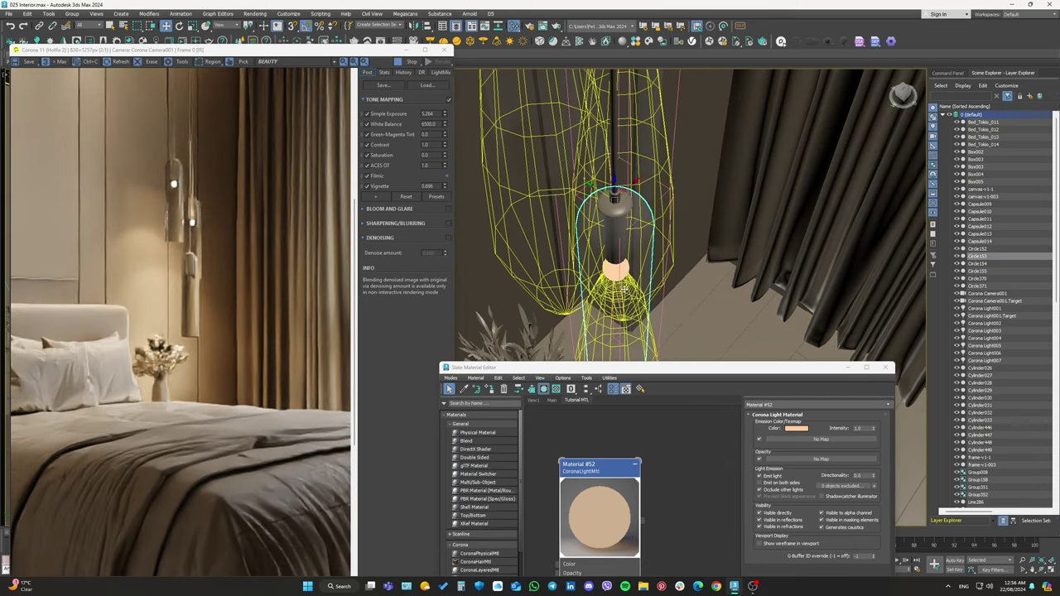
scroll(636, 266, up, 2)
scroll(636, 266, up, 3)
scroll(636, 266, up, 2)
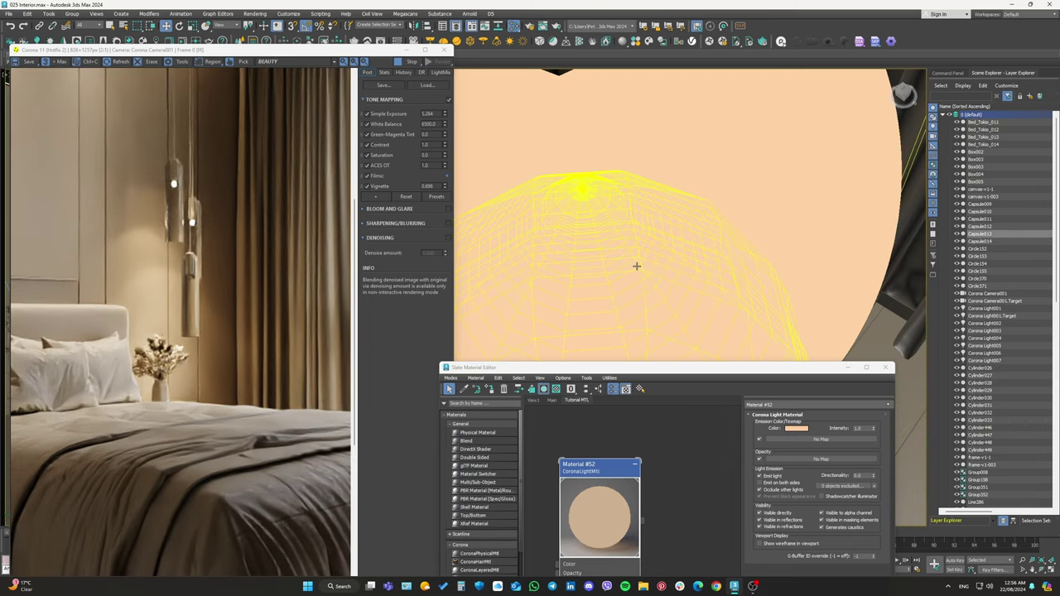
Hide Corona Light004 and apply Material #52 to the scalloped shade, then orbit to check.
click(727, 191)
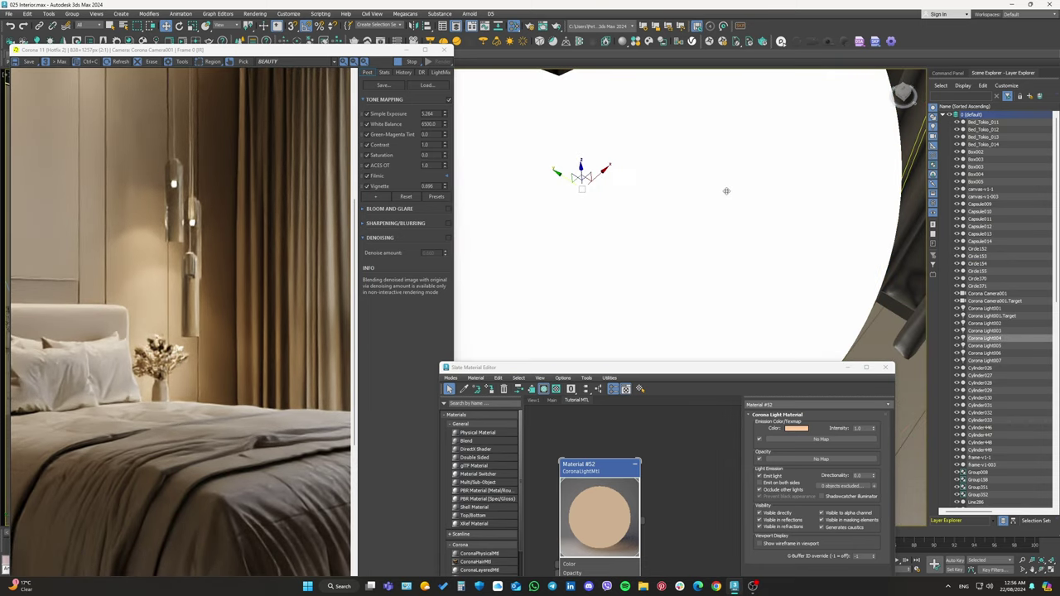
click(957, 338)
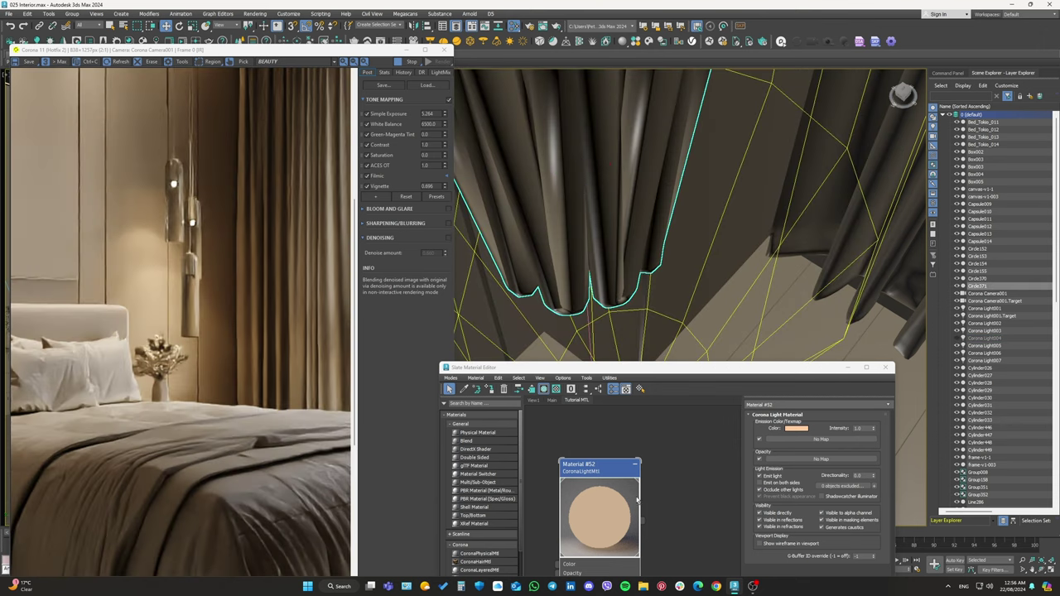
click(489, 389)
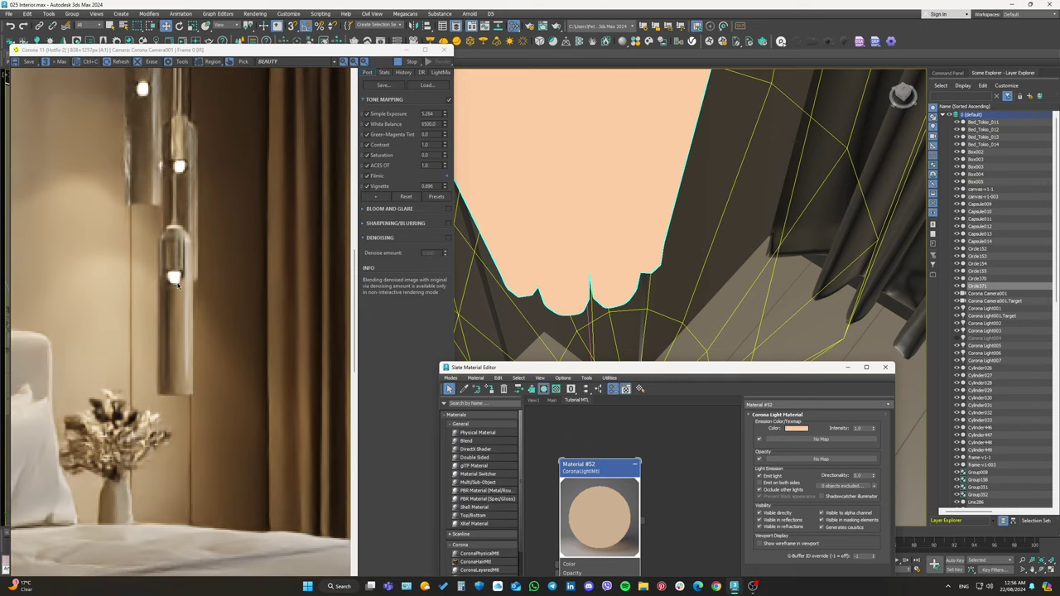
scroll(670, 293, down, 2)
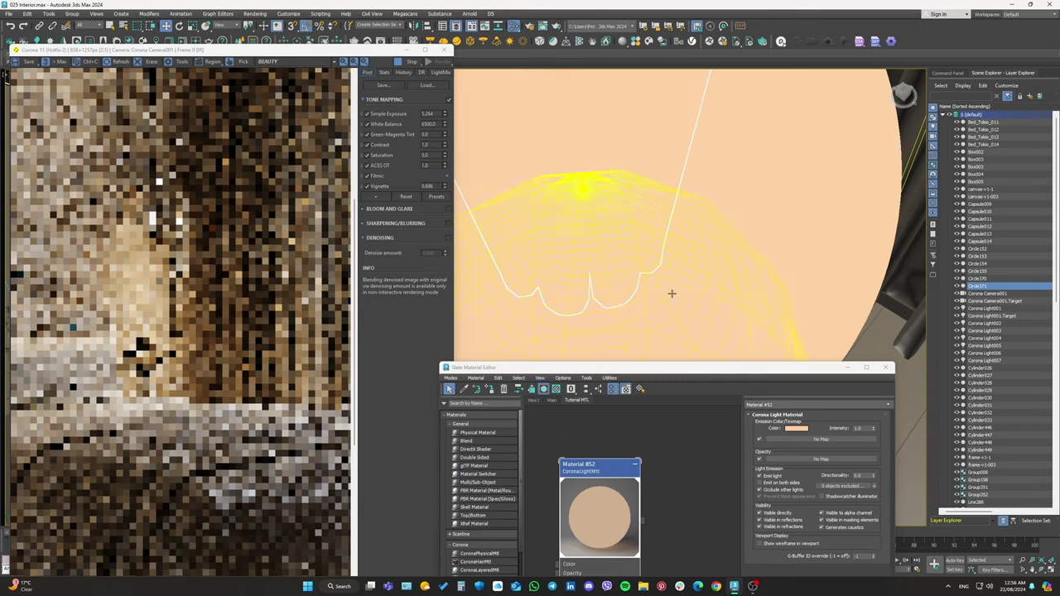
scroll(669, 293, down, 3)
scroll(670, 290, down, 3)
scroll(673, 285, down, 2)
alt+middle_drag(672, 285, 629, 282)
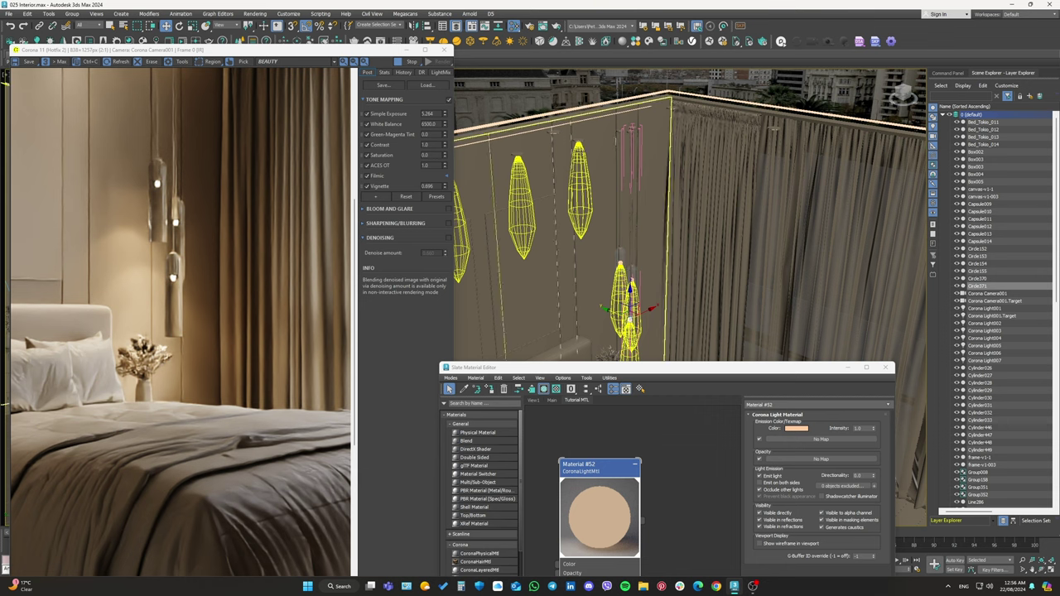
scroll(630, 165, up, 3)
scroll(629, 166, up, 3)
Switch the Slate editor to the Main view and pan across its material nodes.
scroll(630, 166, up, 3)
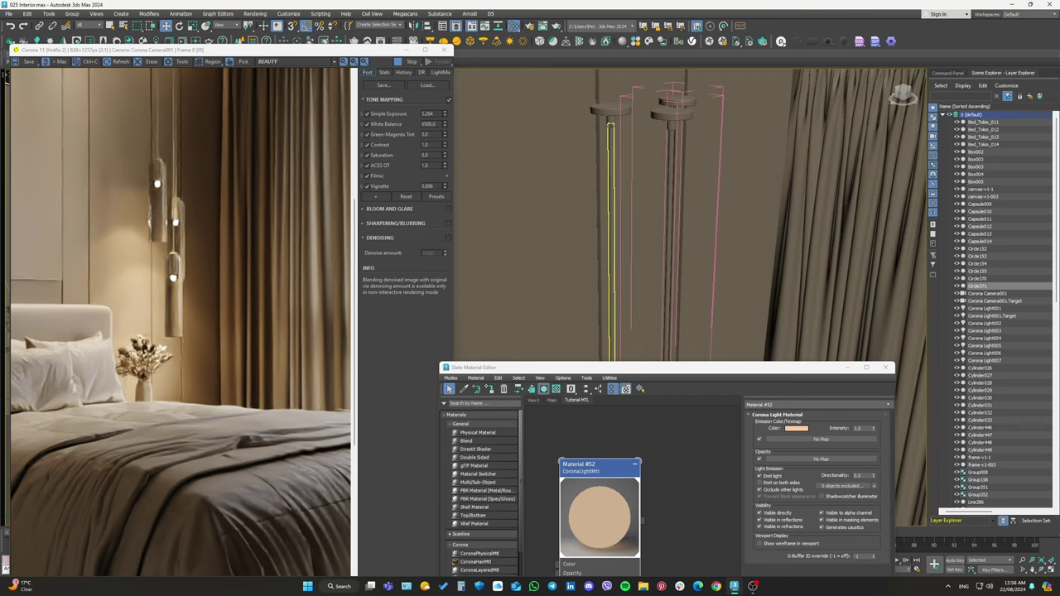
scroll(611, 126, up, 2)
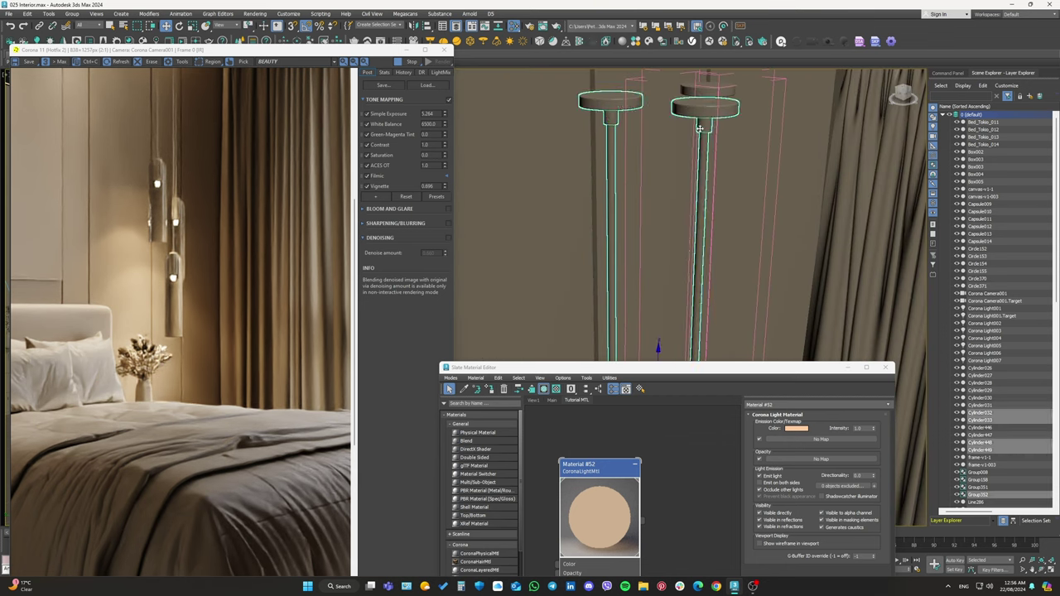
alt+middle_drag(706, 91, 697, 128)
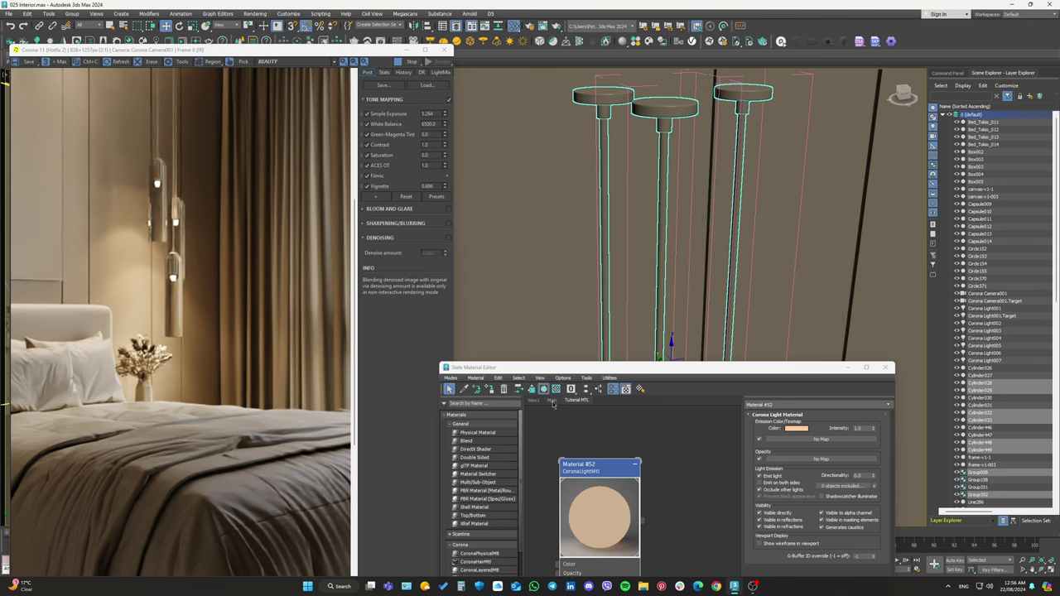
click(551, 400)
drag(663, 367, 686, 206)
scroll(654, 398, down, 3)
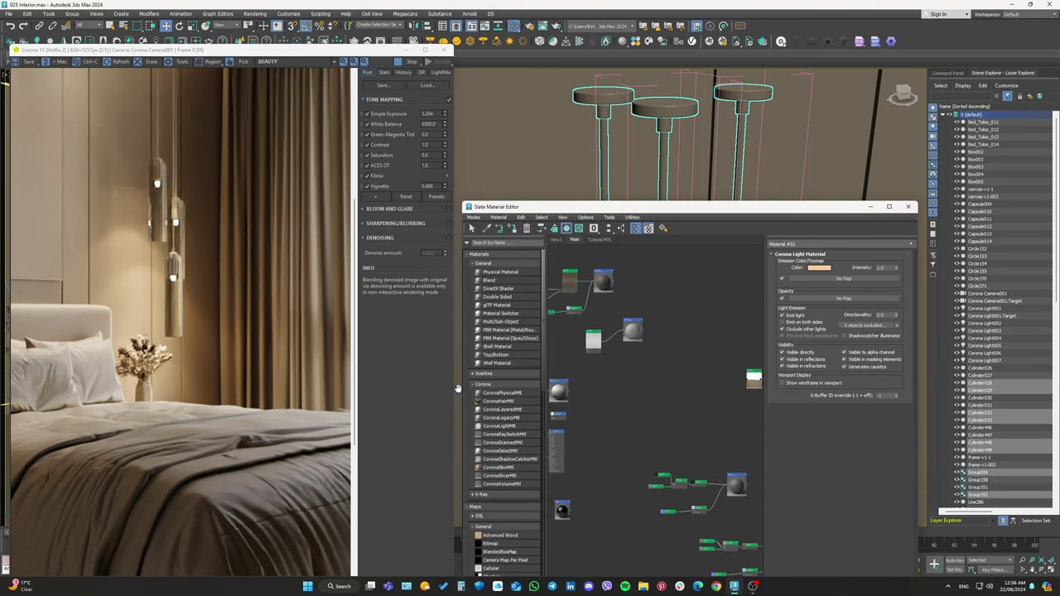
middle_drag(598, 404, 629, 331)
scroll(630, 372, down, 3)
scroll(693, 439, up, 3)
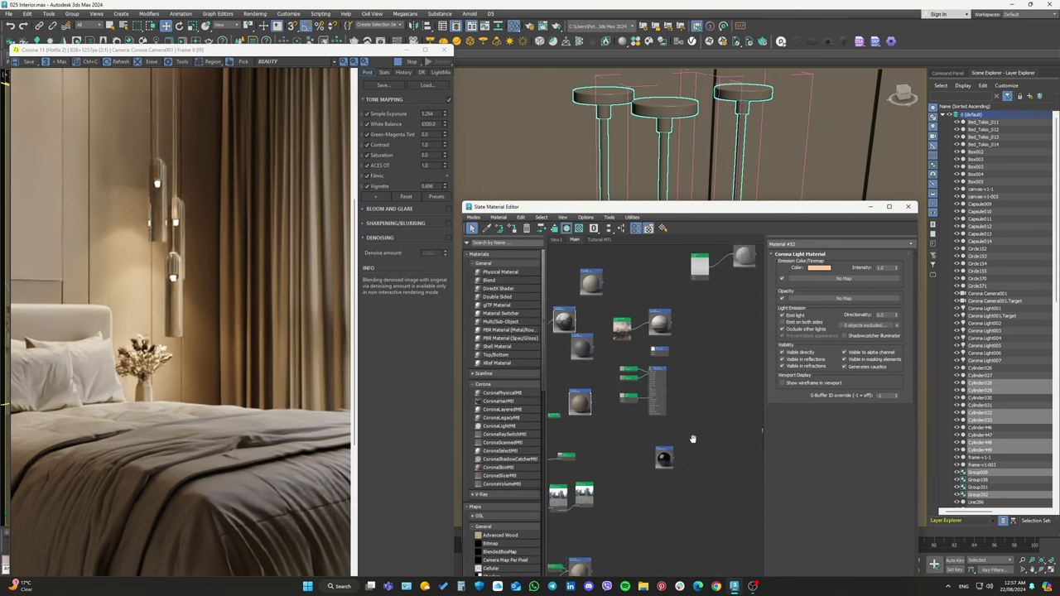
mouse_move(693, 439)
middle_down()
mouse_move(836, 328)
mouse_move(716, 358)
mouse_move(608, 279)
mouse_move(650, 318)
middle_up()
Hide unused nodeslots with H and open gold_d435's parameters with an enlarged preview.
scroll(650, 318, up, 3)
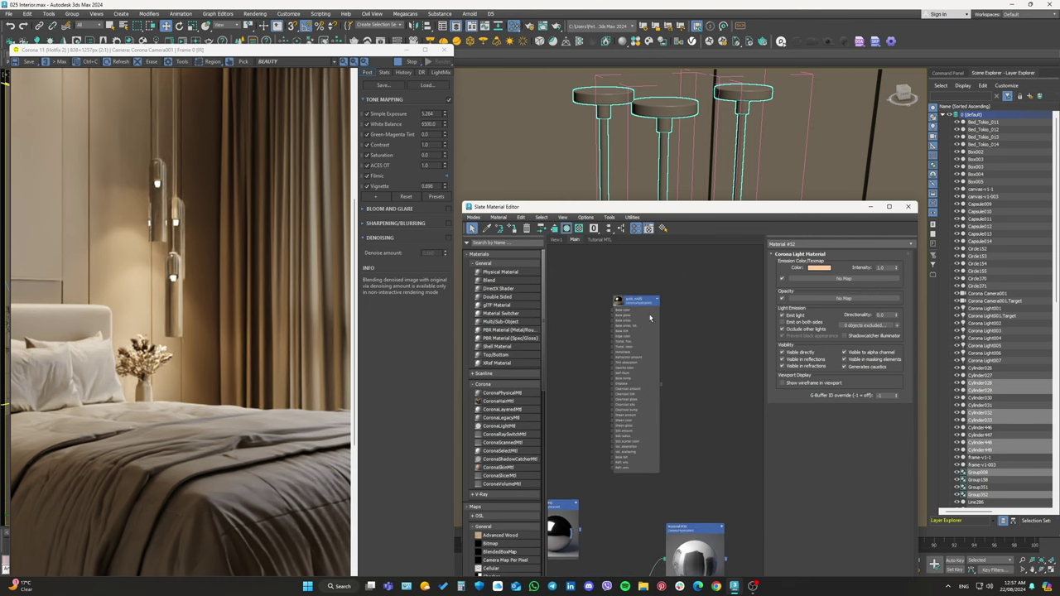
scroll(650, 318, up, 1)
key(h)
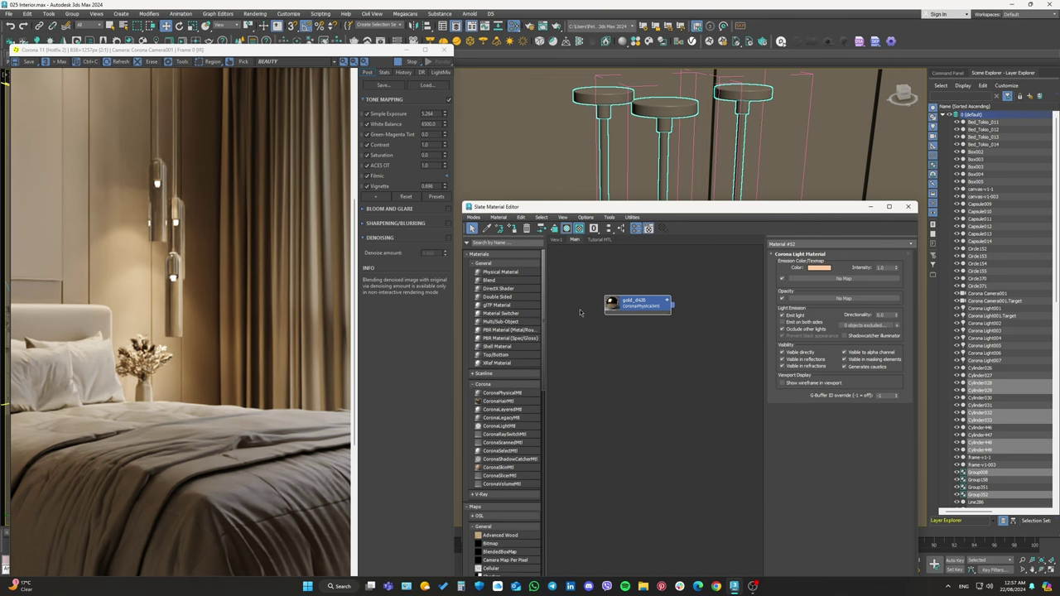
double_click(636, 304)
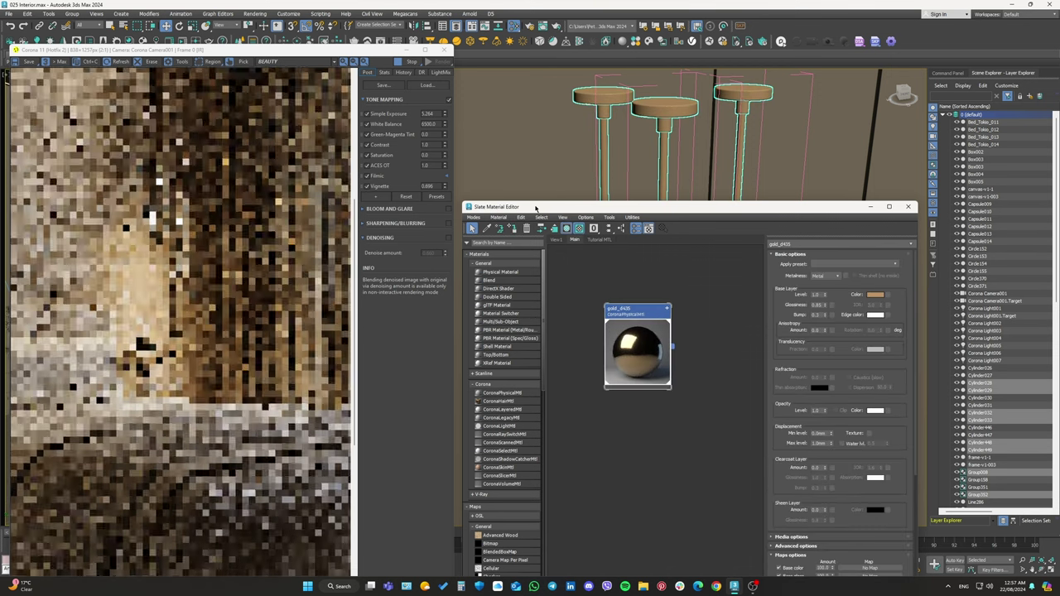
scroll(173, 127, down, 1)
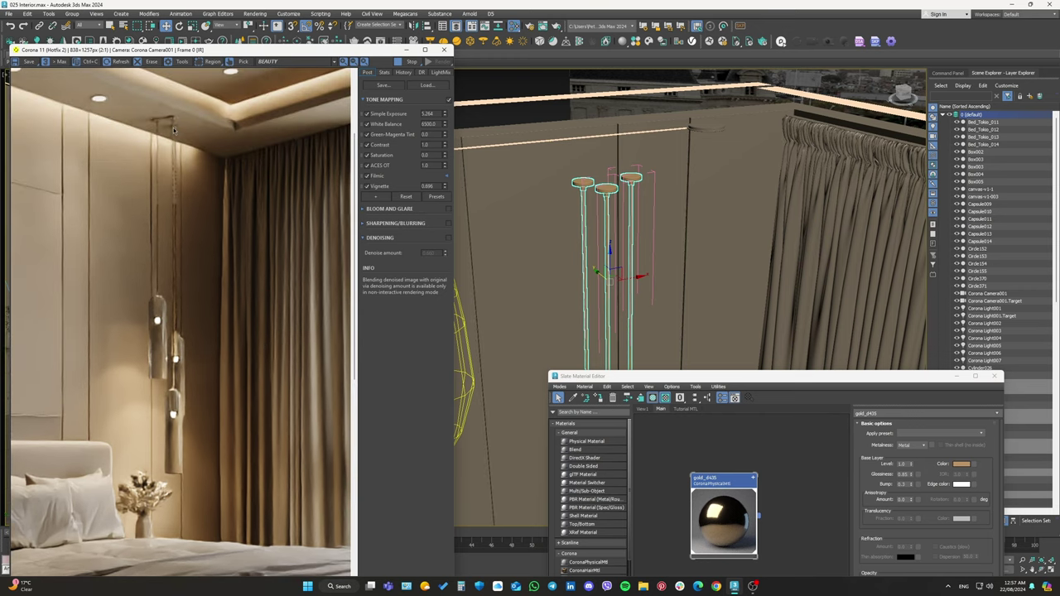
scroll(173, 127, up, 2)
scroll(618, 224, up, 2)
mouse_move(638, 224)
middle_down()
mouse_move(617, 225)
mouse_move(515, 157)
middle_up()
scroll(618, 225, down, 3)
scroll(557, 220, up, 2)
click(558, 221)
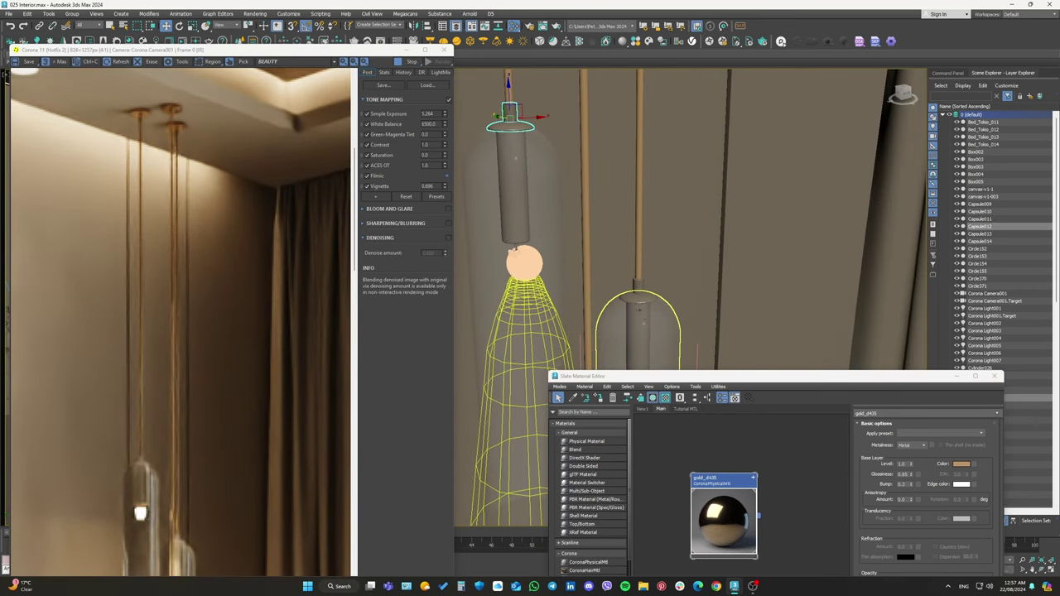
scroll(580, 216, down, 2)
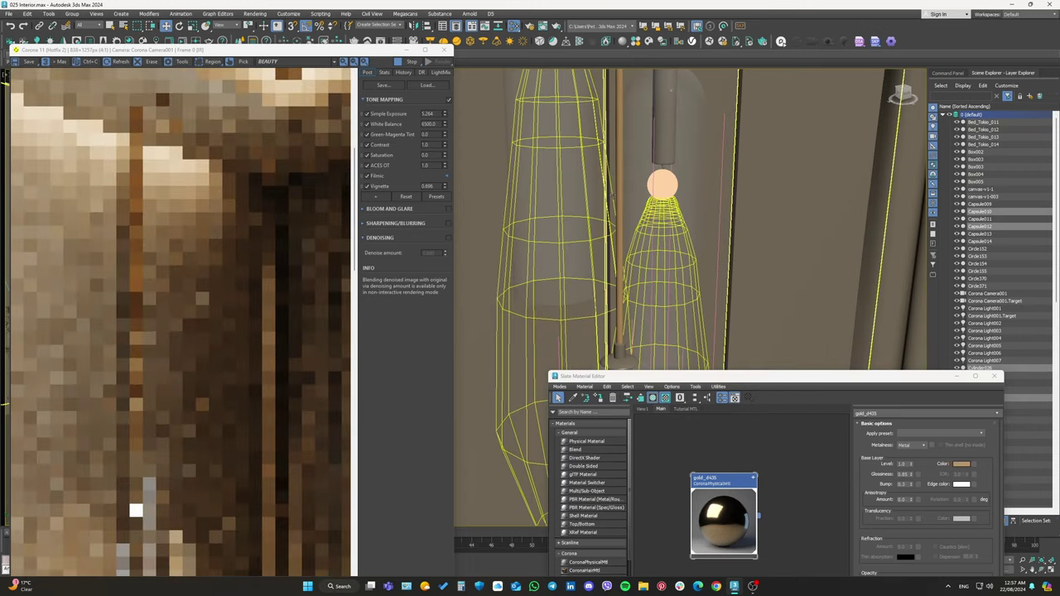
scroll(580, 215, up, 3)
click(609, 269)
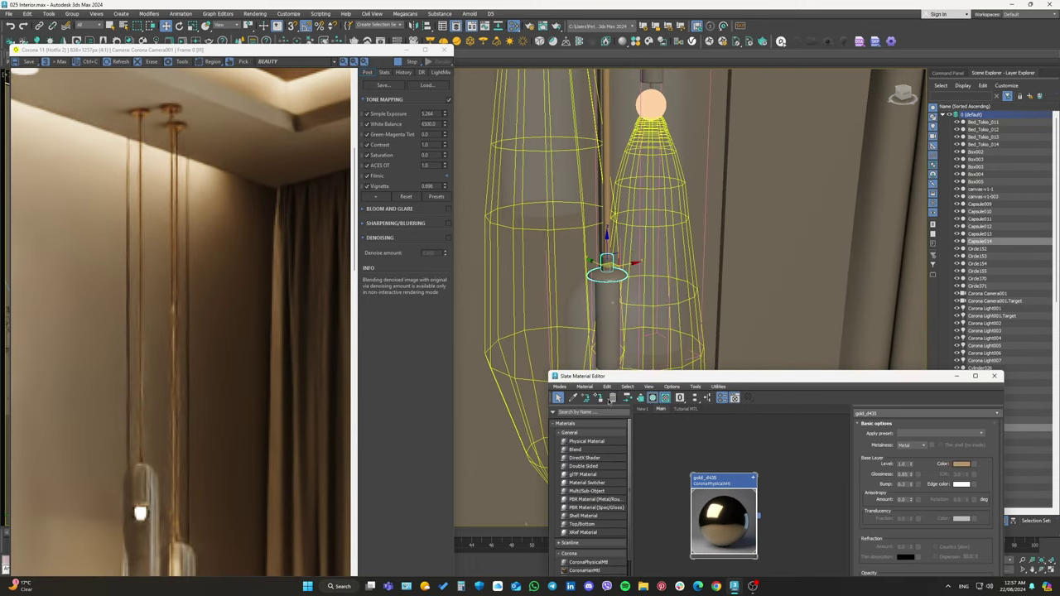
scroll(629, 249, down, 3)
alt+middle_drag(630, 249, 697, 201)
scroll(646, 248, up, 3)
alt+middle_drag(769, 227, 637, 180)
scroll(729, 207, up, 2)
scroll(712, 200, up, 2)
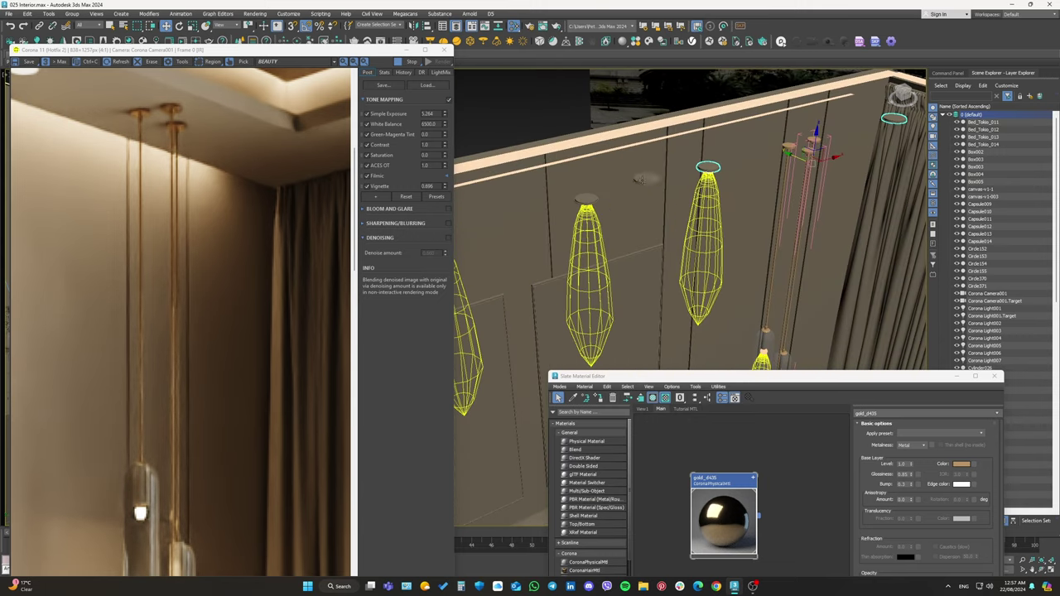
alt+middle_drag(549, 217, 612, 224)
scroll(580, 220, up, 3)
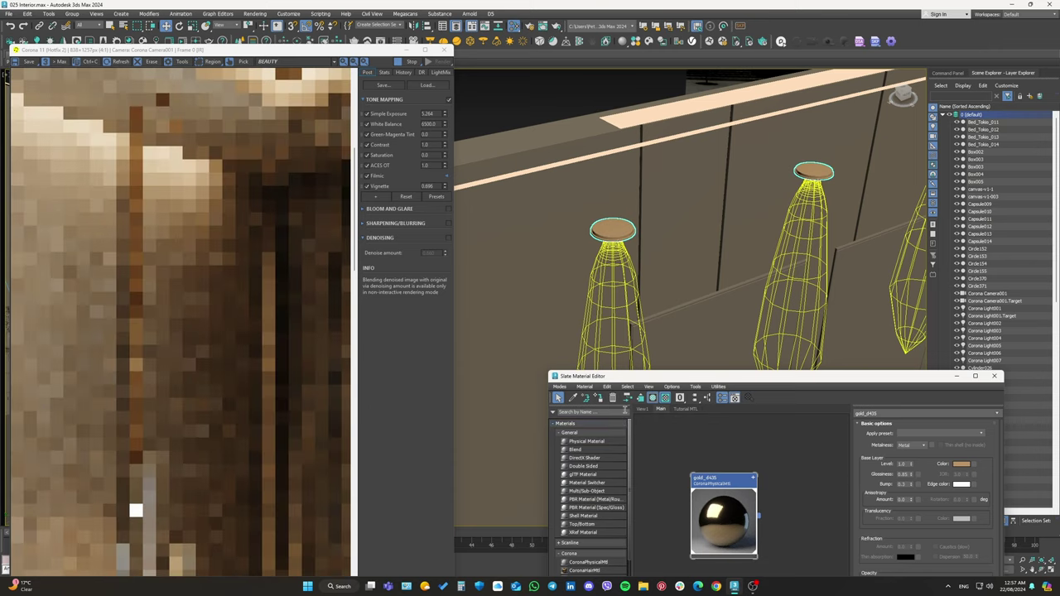
scroll(696, 224, down, 4)
mouse_move(695, 224)
alt+middle_down()
mouse_move(728, 215)
mouse_move(638, 274)
alt+middle_up()
scroll(728, 215, up, 2)
scroll(729, 215, up, 2)
scroll(729, 215, up, 2)
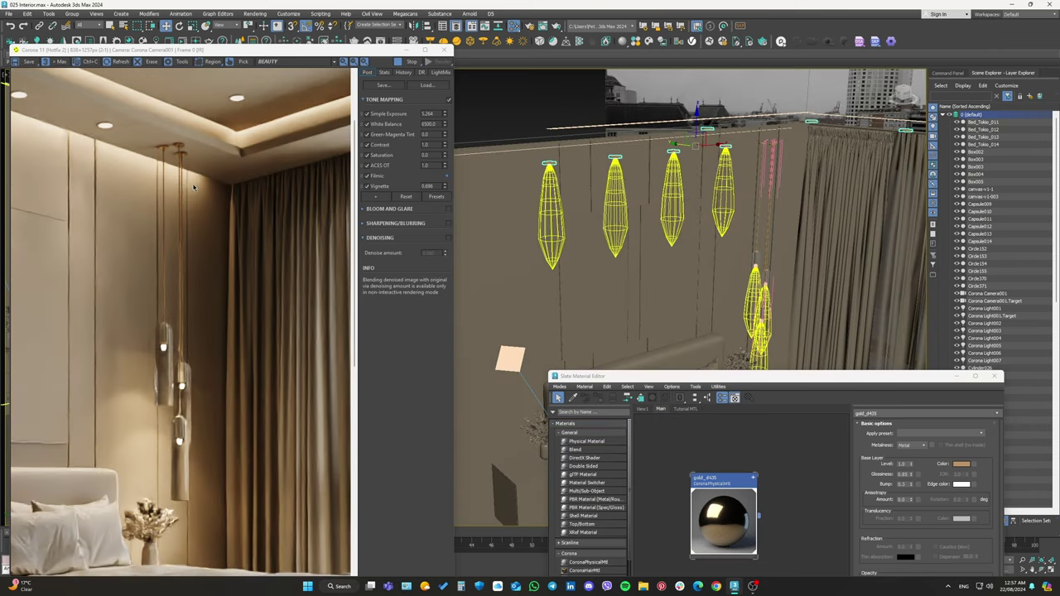
scroll(175, 97, up, 3)
scroll(174, 130, up, 2)
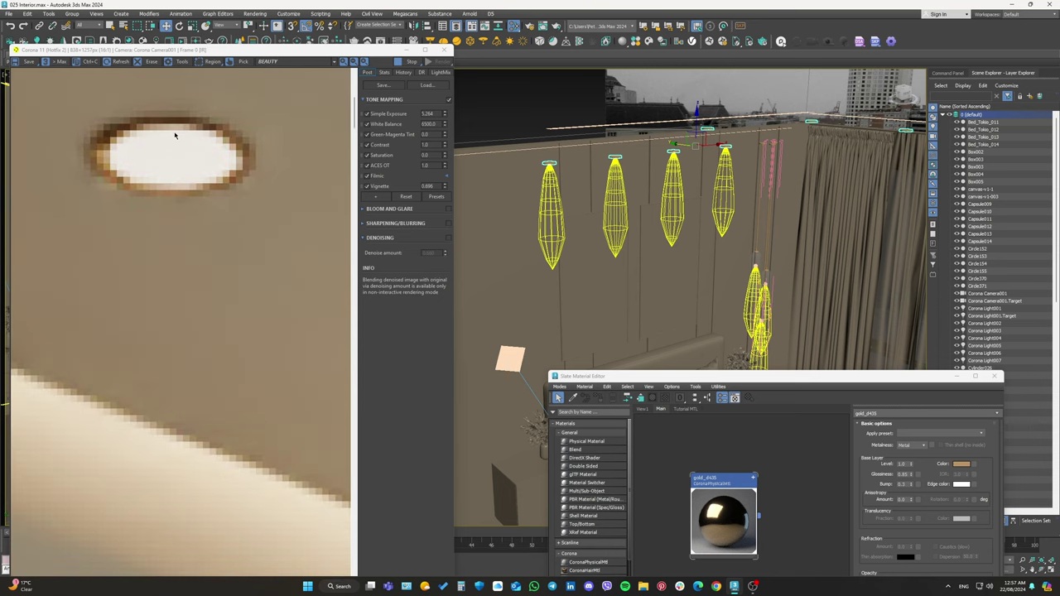
scroll(125, 166, down, 3)
scroll(114, 197, up, 3)
scroll(114, 198, down, 2)
scroll(140, 199, down, 2)
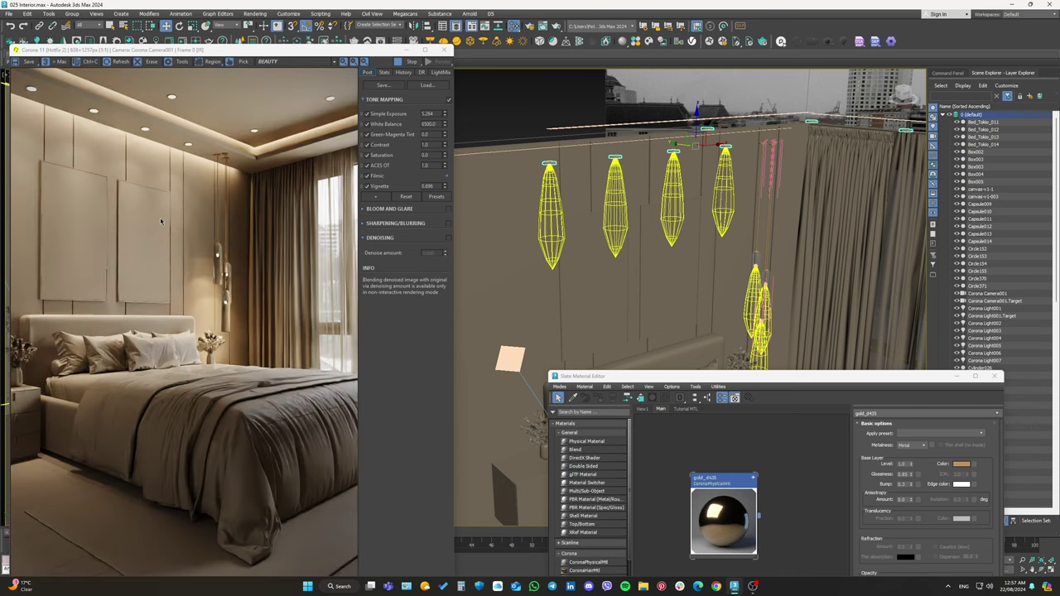
scroll(60, 153, up, 4)
scroll(135, 173, down, 3)
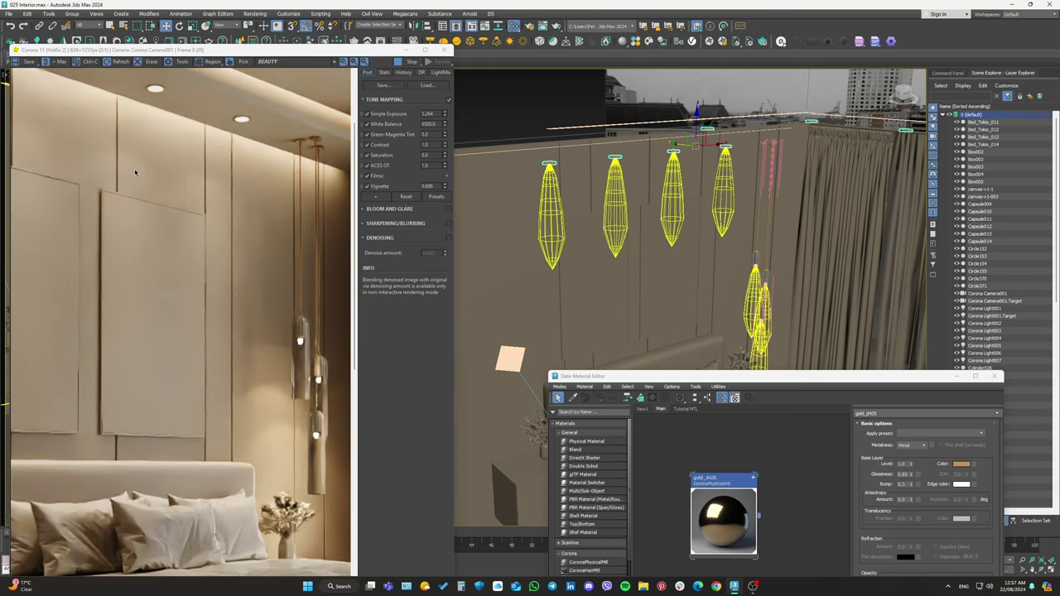
scroll(167, 224, down, 1)
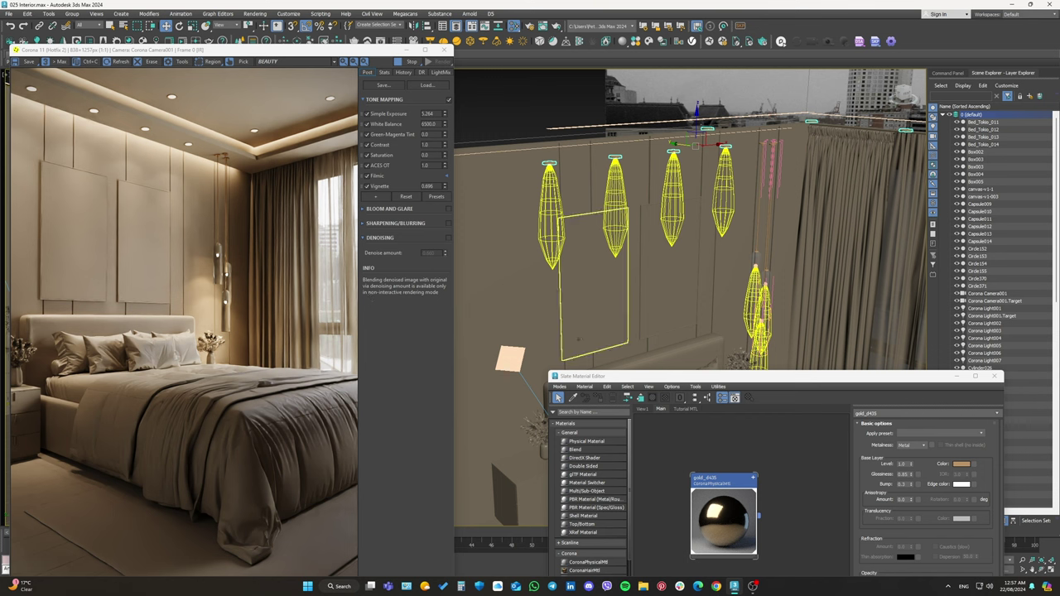
scroll(586, 336, down, 3)
alt+middle_drag(586, 336, 642, 320)
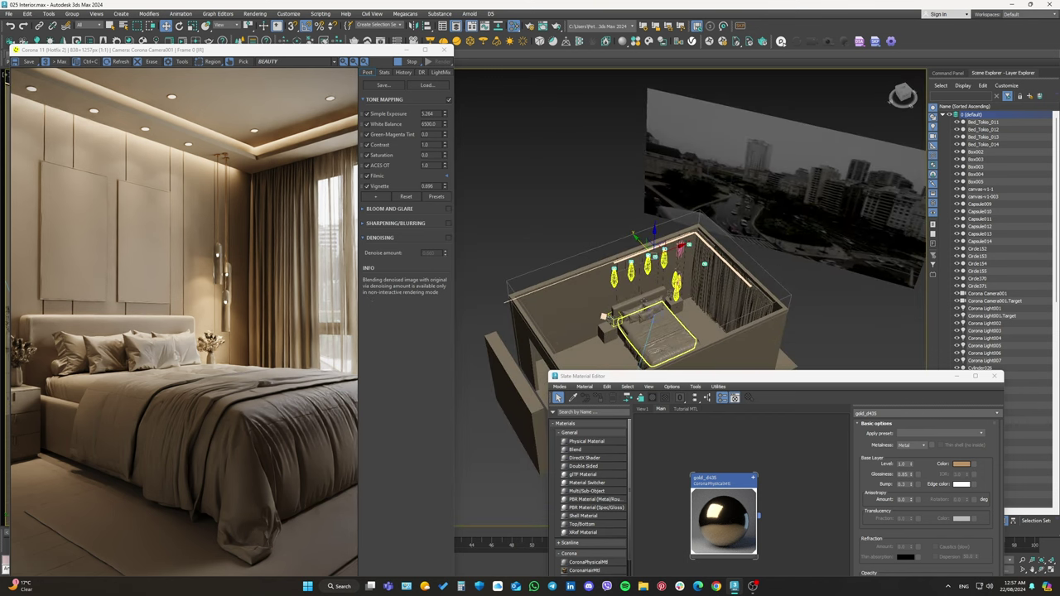
scroll(642, 321, up, 1)
scroll(568, 166, up, 2)
scroll(568, 165, up, 3)
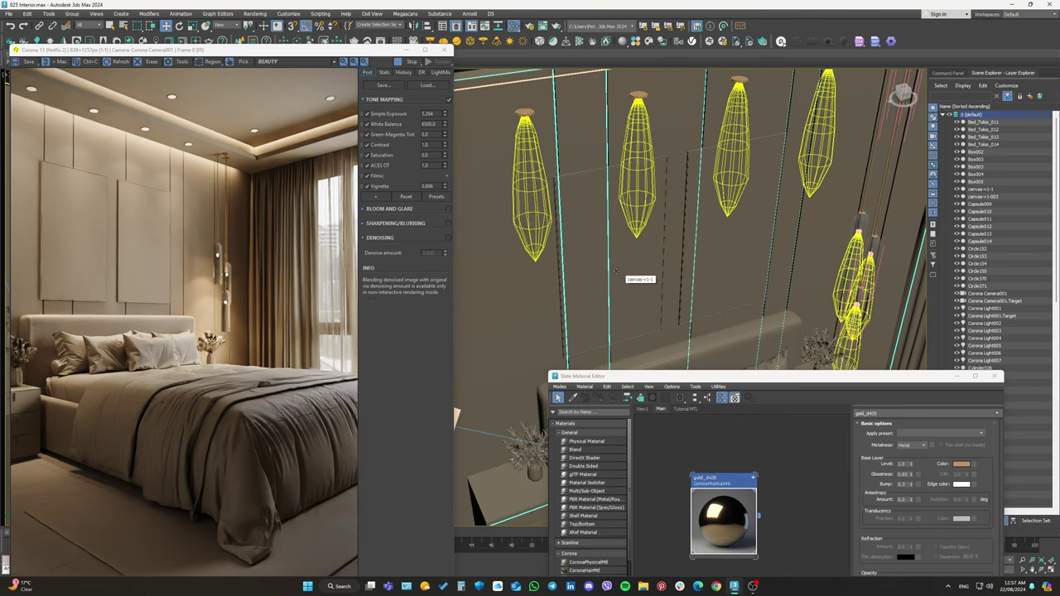
scroll(568, 165, up, 2)
alt+middle_drag(568, 166, 596, 174)
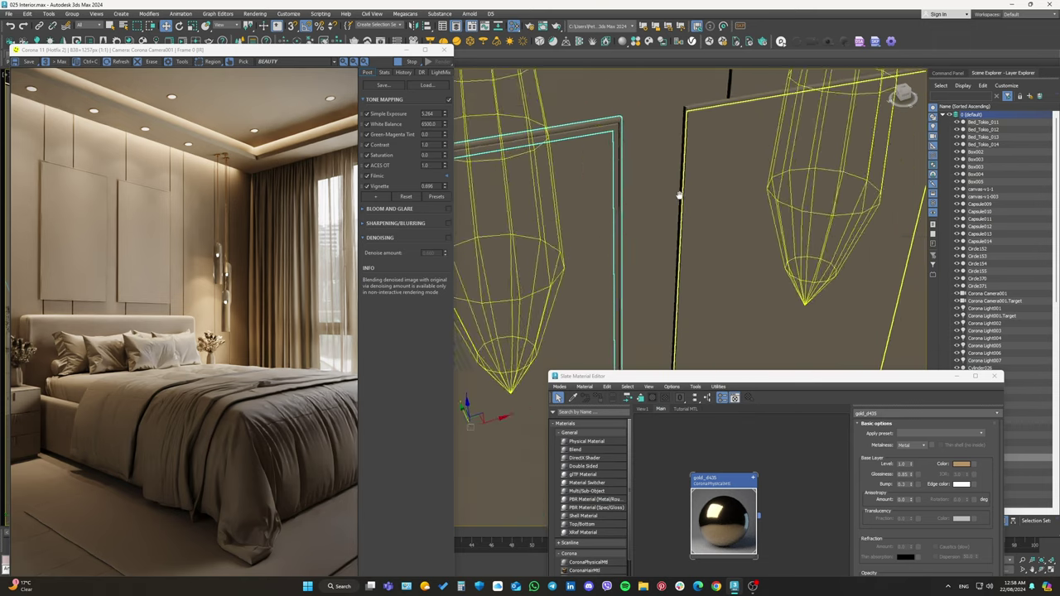
Create a CoronaPhysicalMtl node, Material #53, from the Materials > Corona menu.
scroll(736, 488, down, 3)
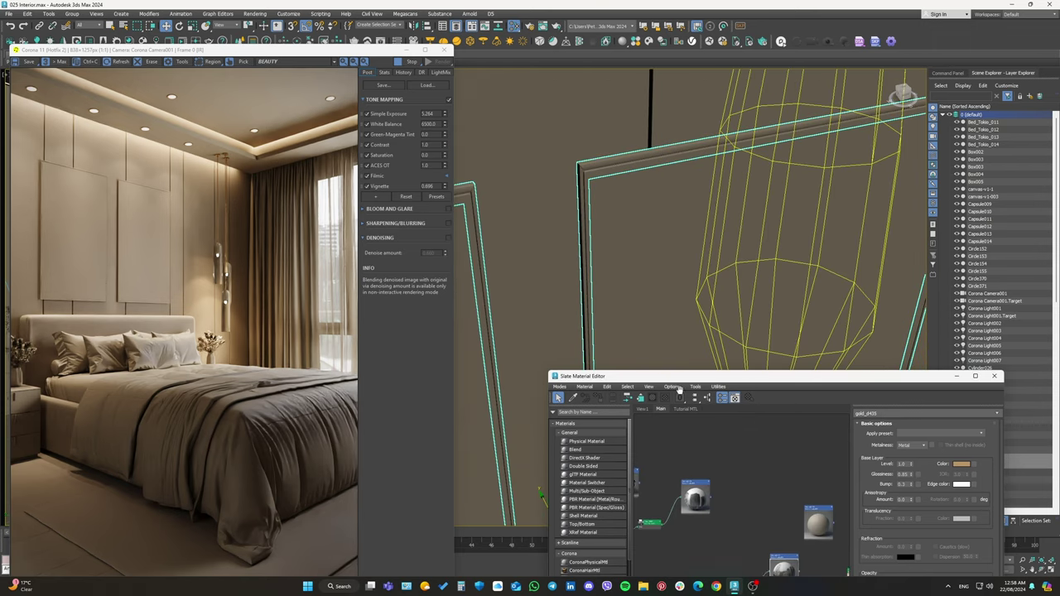
drag(708, 380, 717, 216)
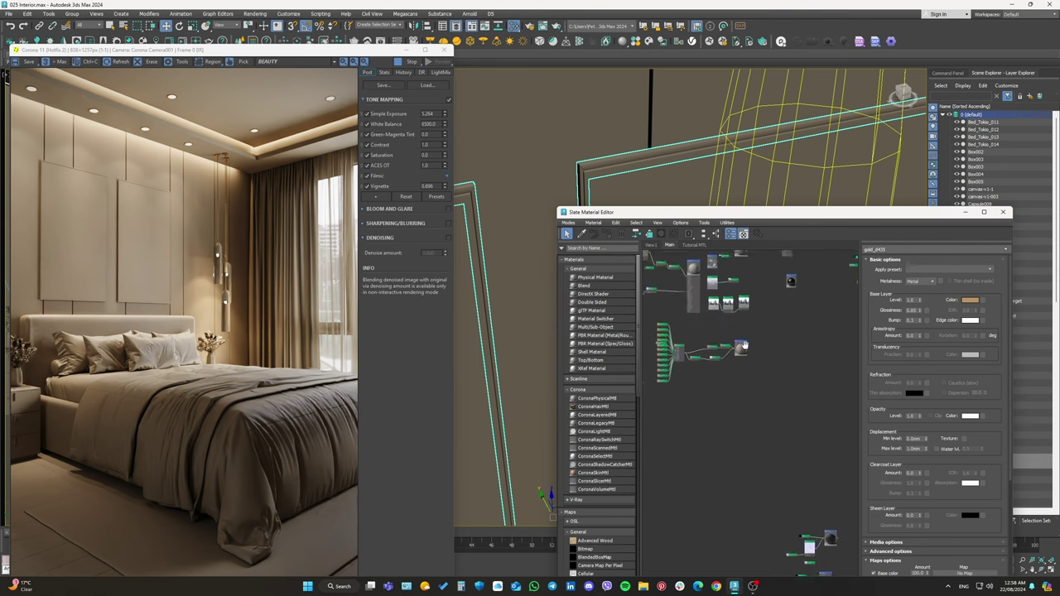
scroll(779, 413, up, 2)
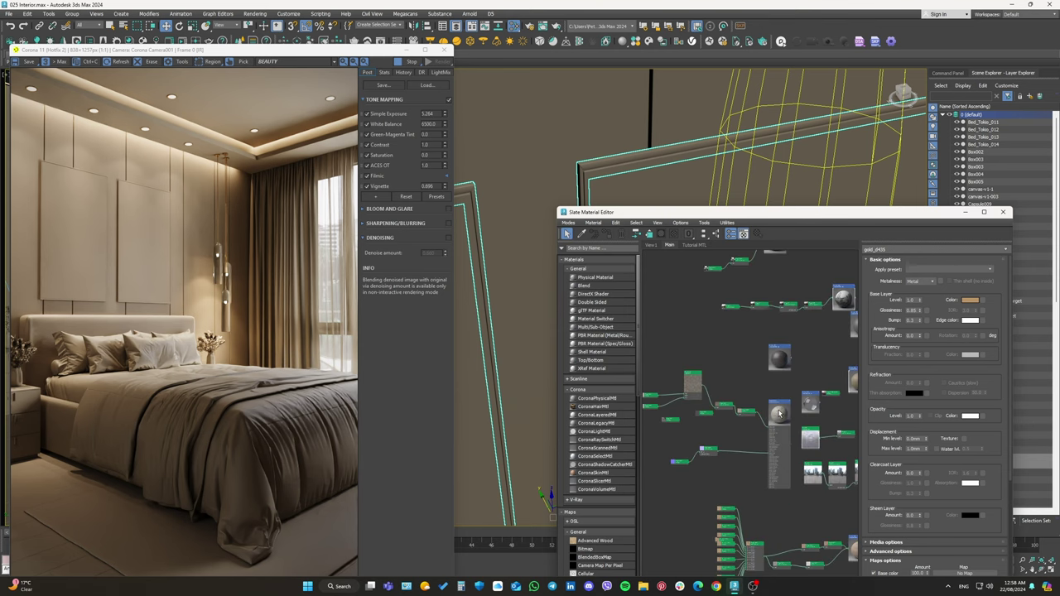
right_click(690, 398)
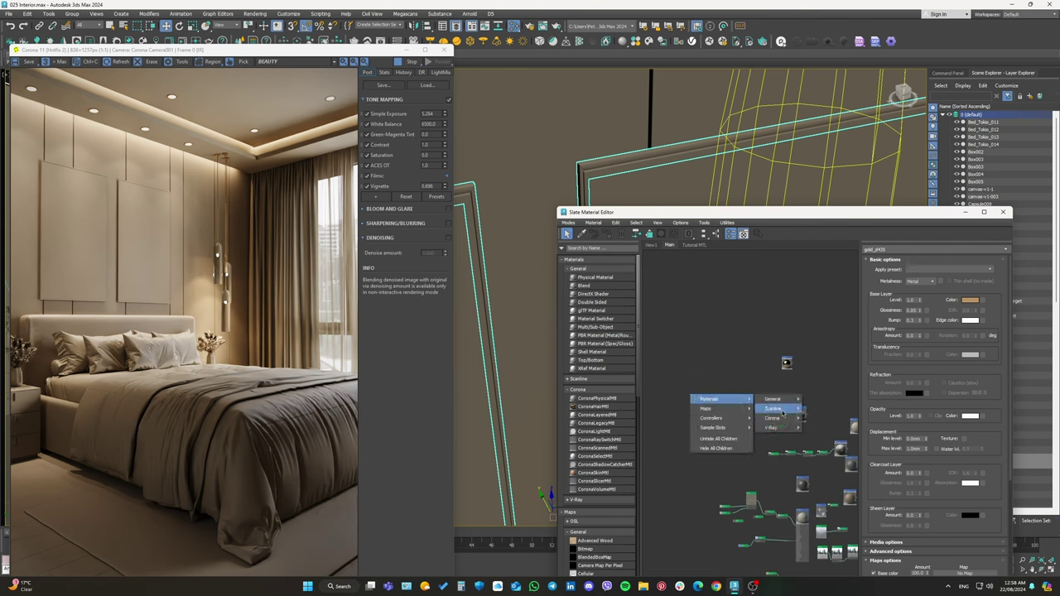
click(816, 411)
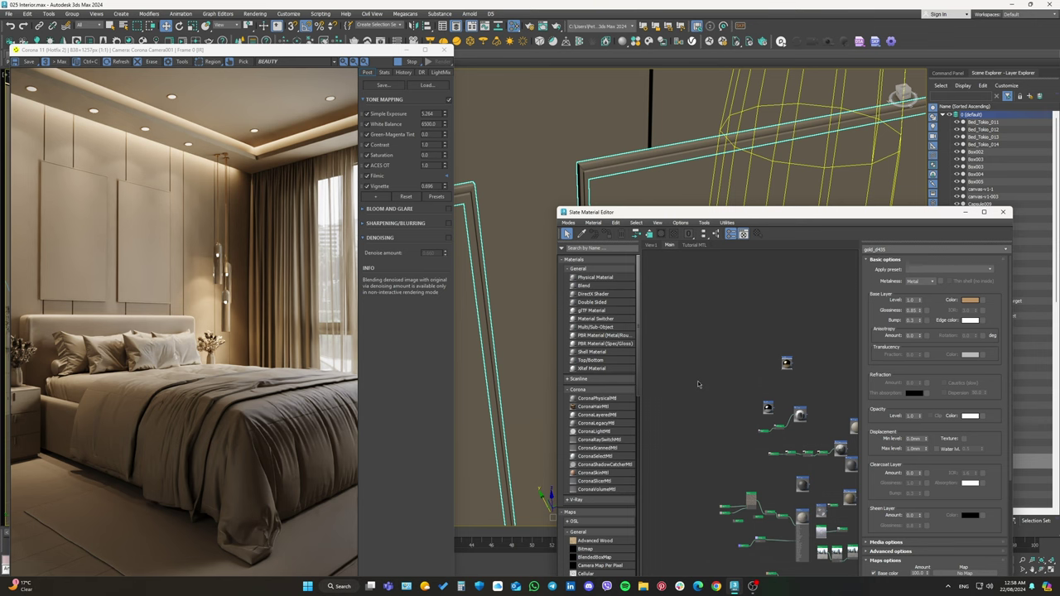
click(665, 326)
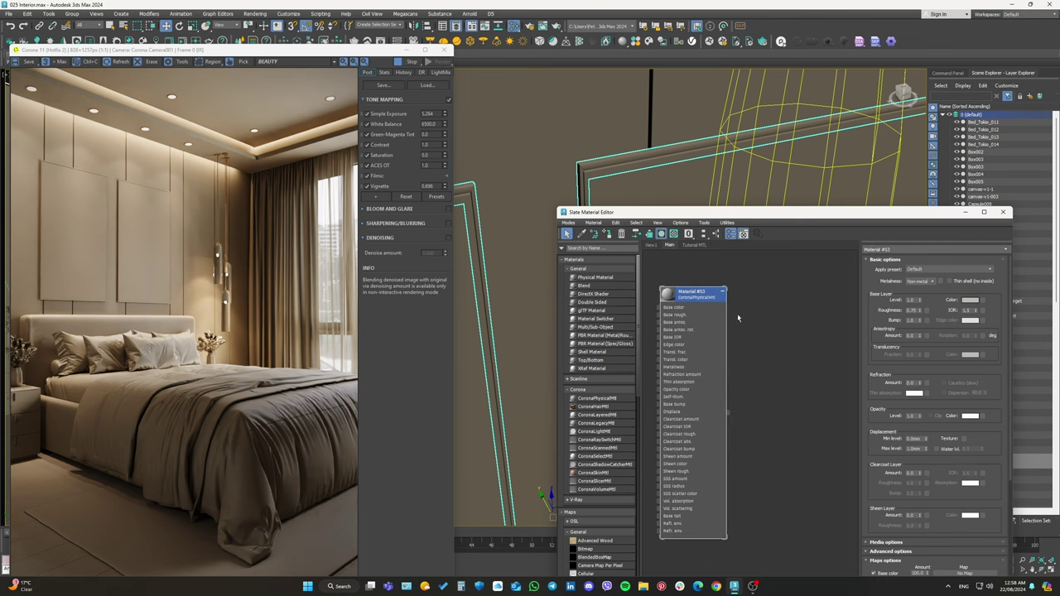
Apply the Iron cast preset to Material #53 and enlarge its sphere preview.
drag(901, 213, 897, 188)
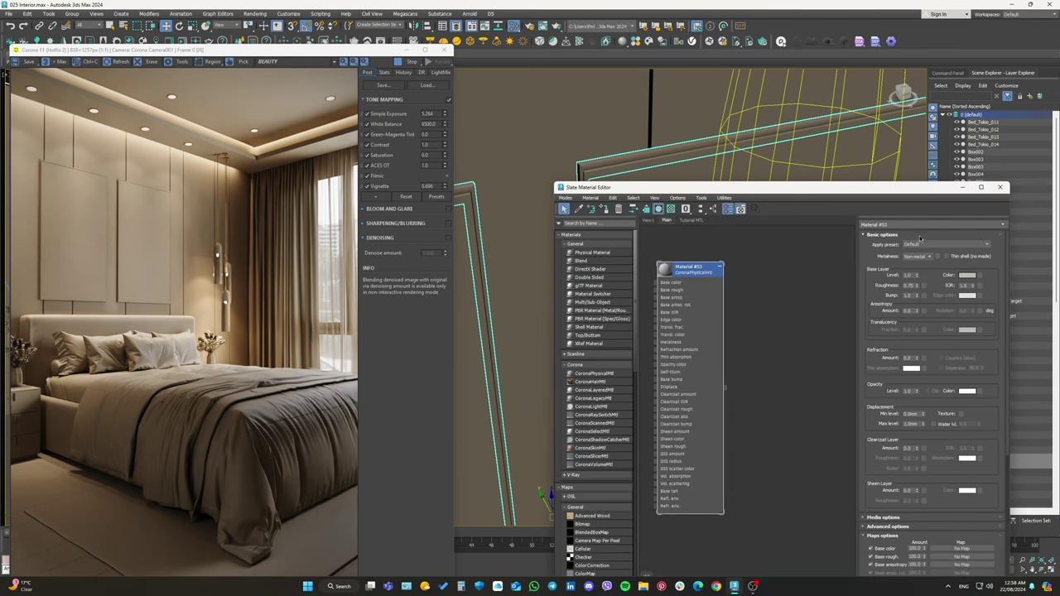
click(923, 243)
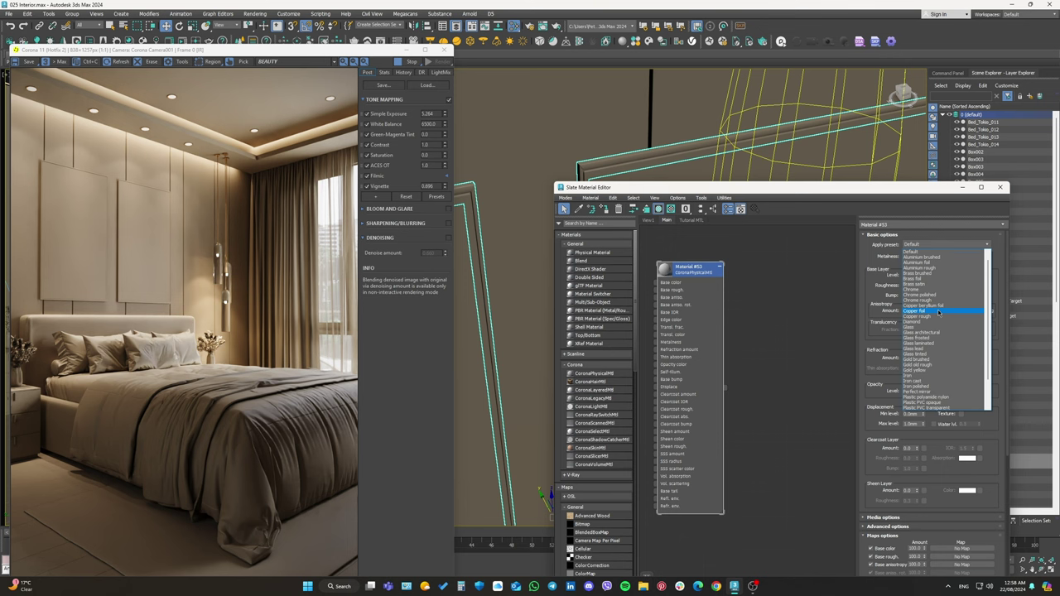
click(930, 382)
double_click(665, 271)
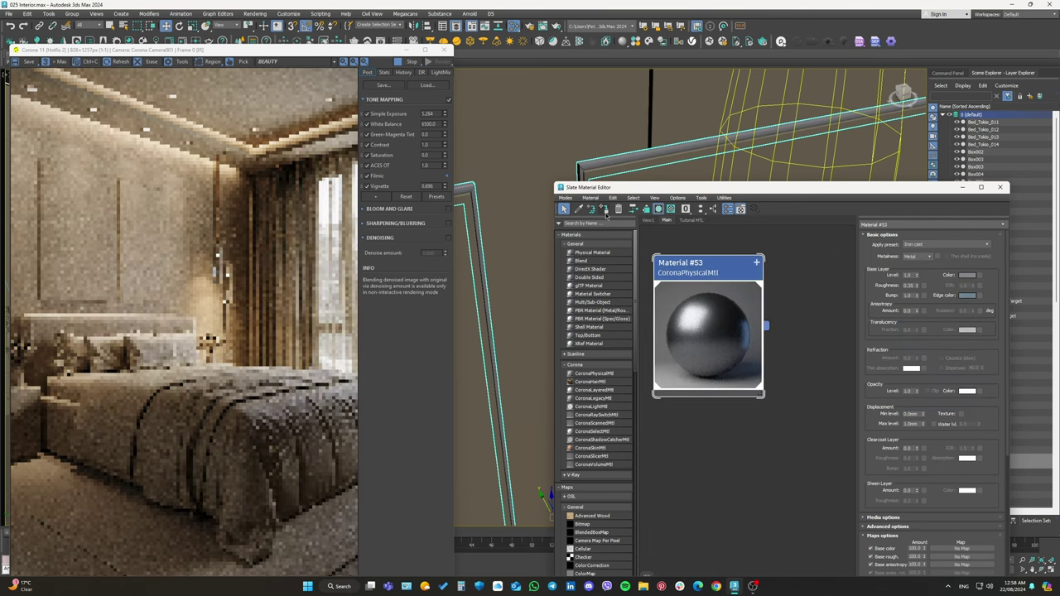
scroll(42, 172, up, 3)
scroll(42, 172, down, 3)
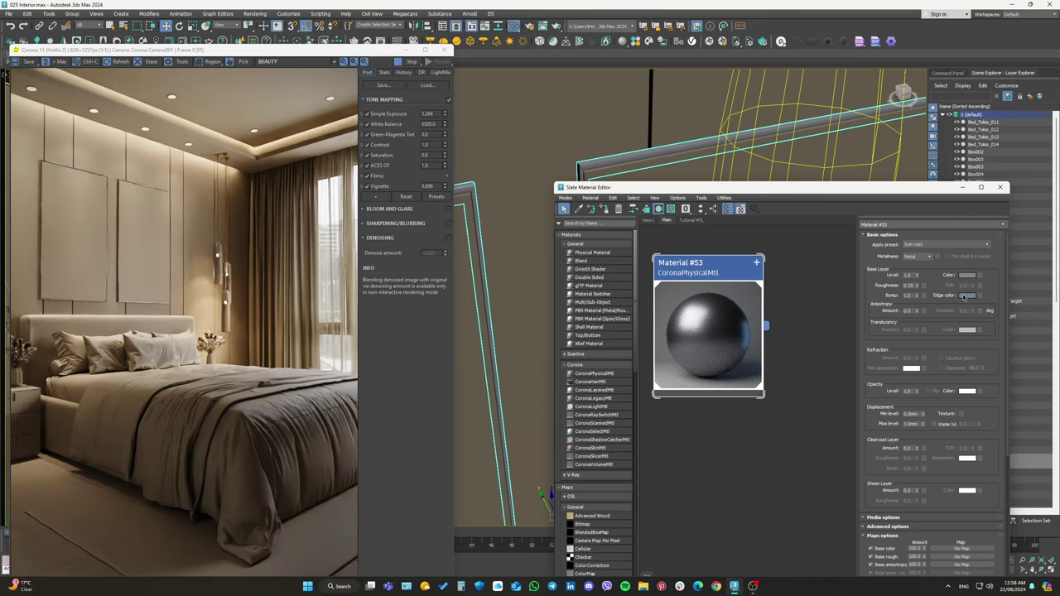
click(966, 276)
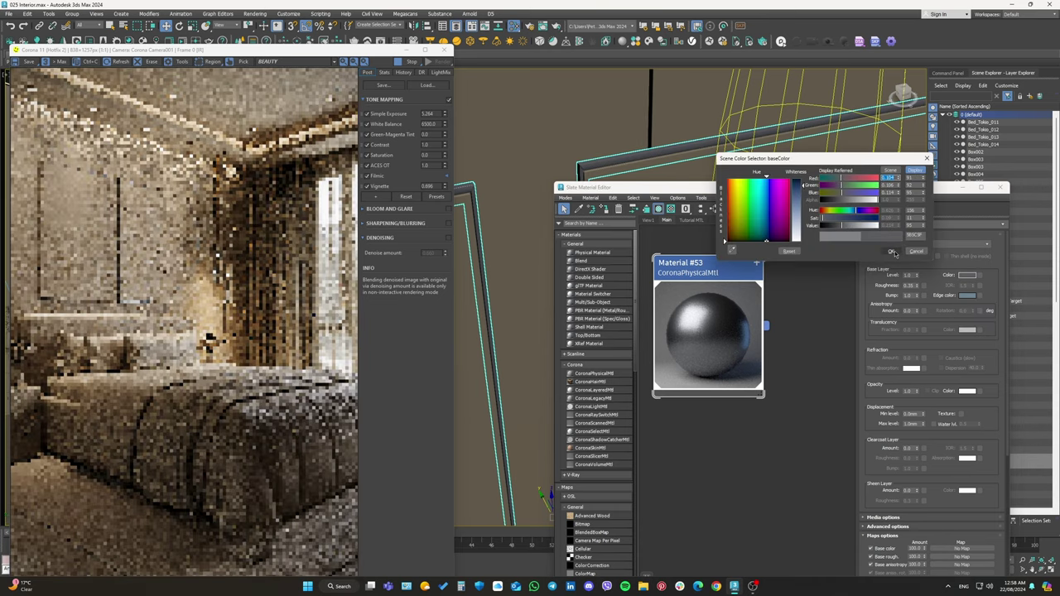
Confirm Material #53's base colour and slightly desaturate its edge colour.
click(890, 251)
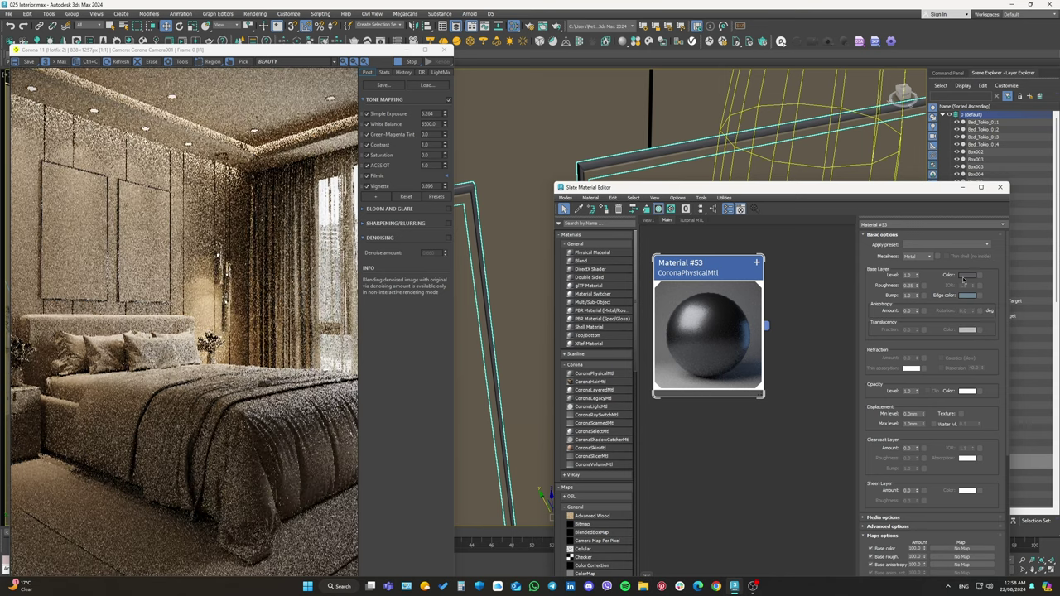
click(967, 276)
click(877, 245)
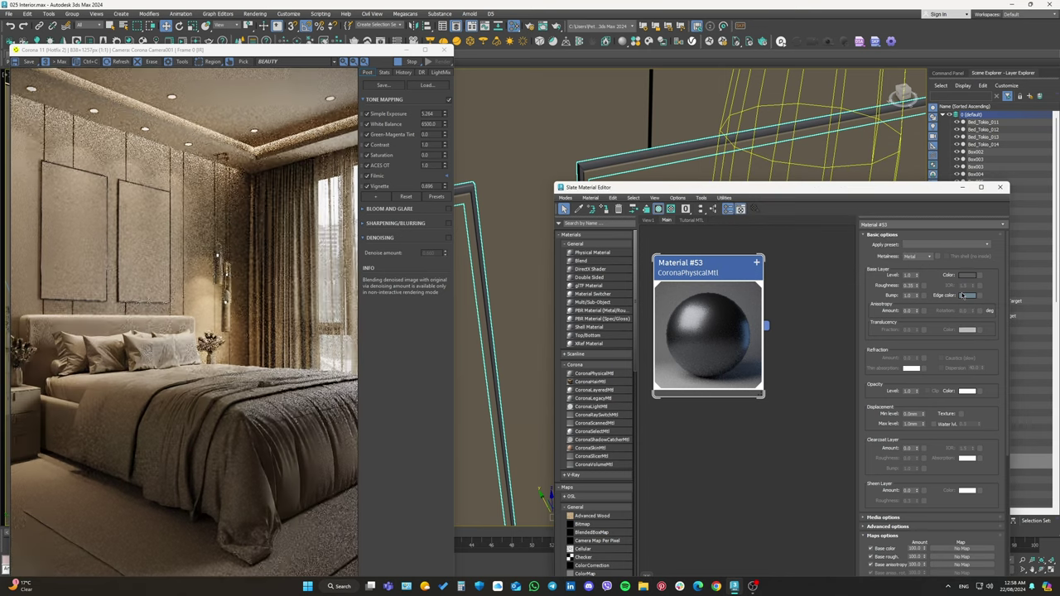
click(967, 296)
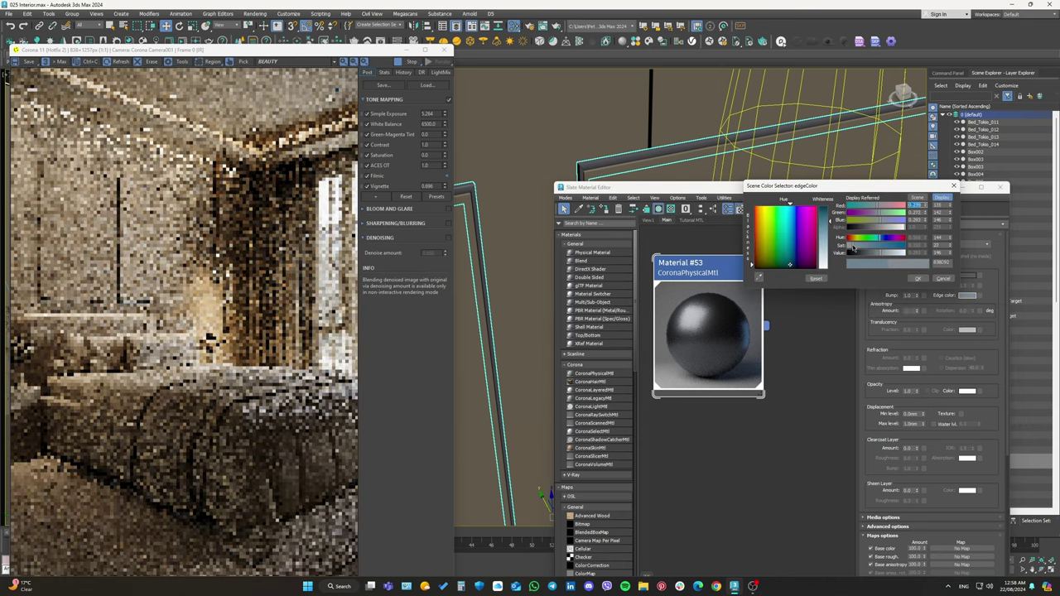
drag(858, 246, 852, 246)
click(916, 280)
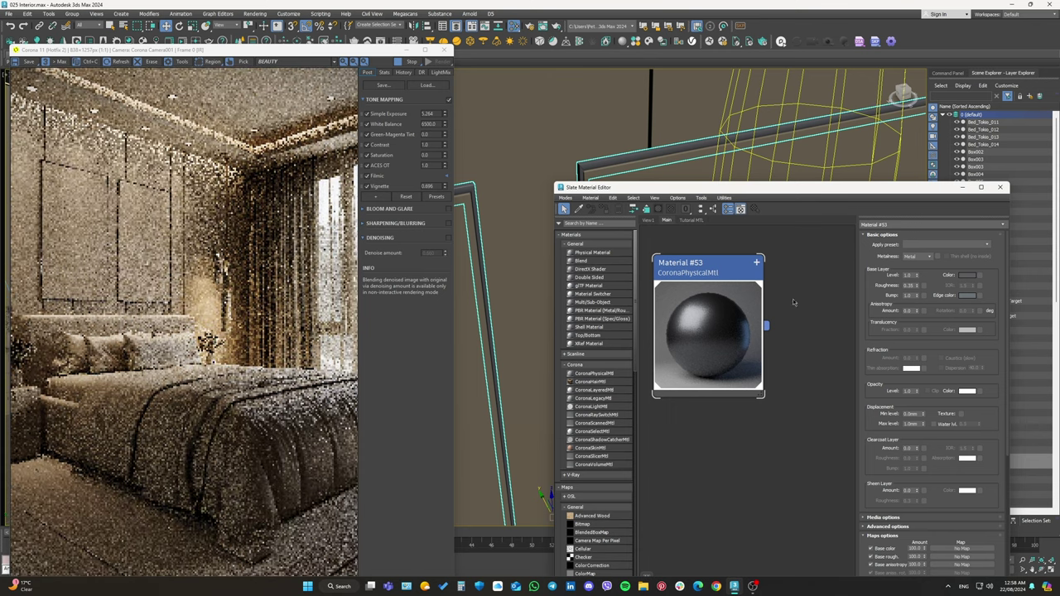
scroll(54, 181, up, 1)
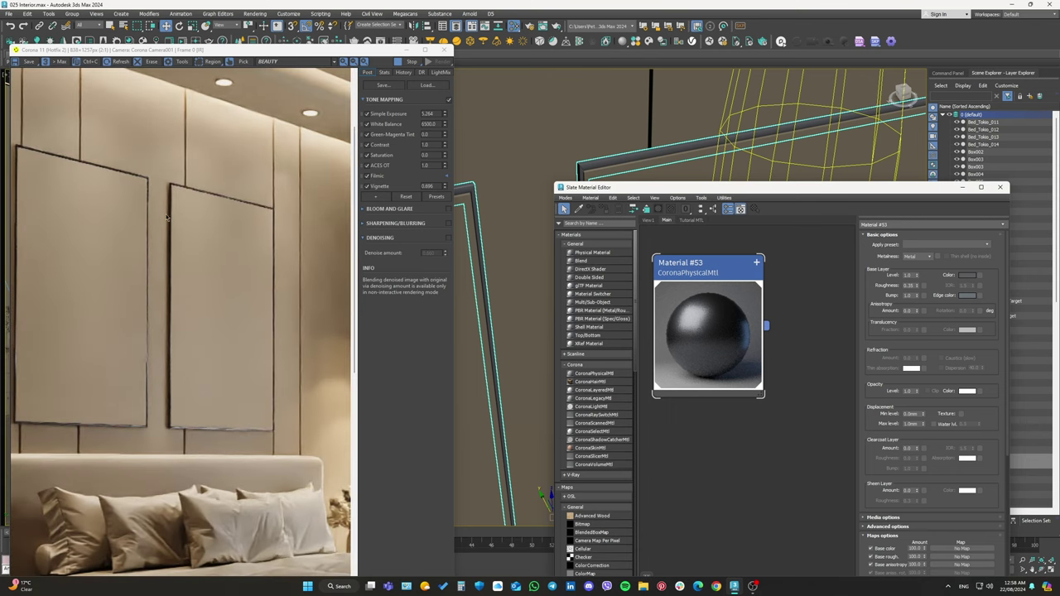
scroll(161, 232, down, 2)
scroll(145, 305, up, 3)
scroll(142, 303, down, 2)
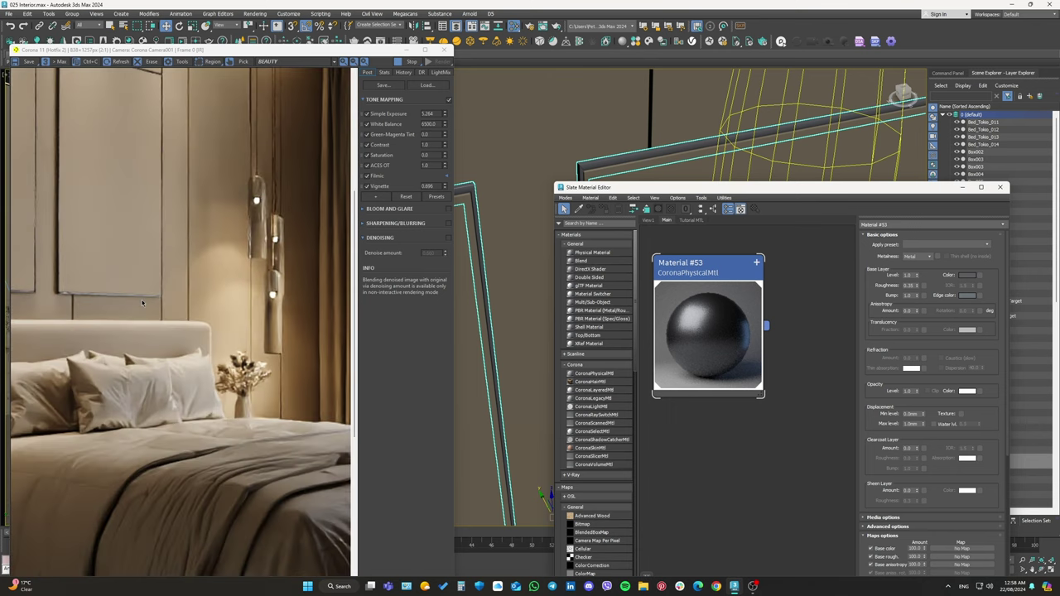
Select the canvas-v1-003 and canvas-v1-1 wall panels and frame them in the viewport.
drag(696, 192, 717, 226)
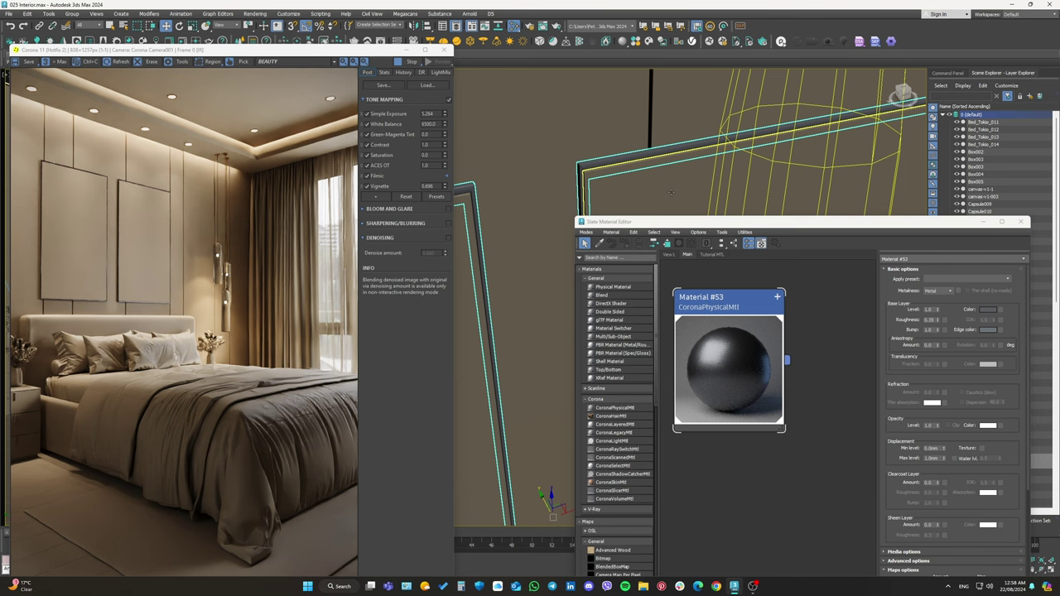
click(671, 192)
key(z)
ctrl+click(540, 233)
key(z)
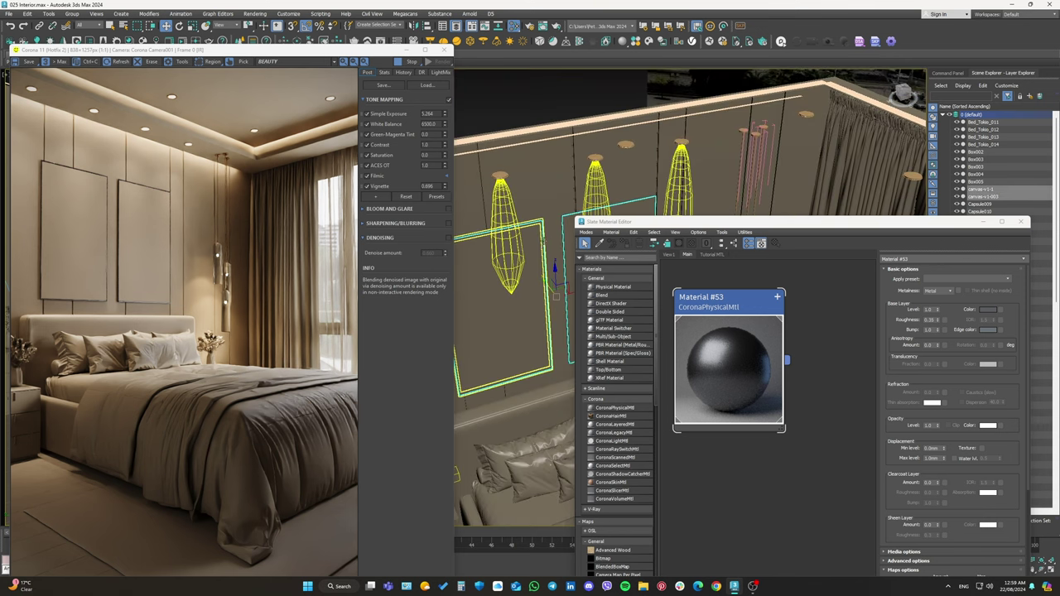
scroll(811, 332, down, 4)
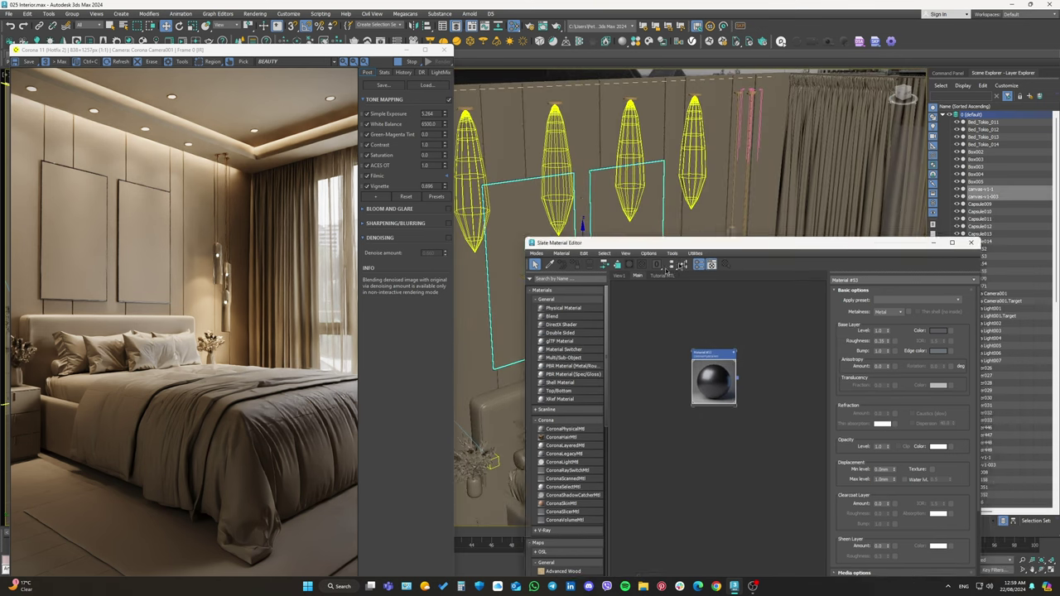
Open the painting Bitmap node and view its full image in an enlarged preview.
drag(745, 221, 204, 277)
scroll(237, 404, down, 2)
scroll(238, 405, down, 2)
scroll(237, 405, up, 2)
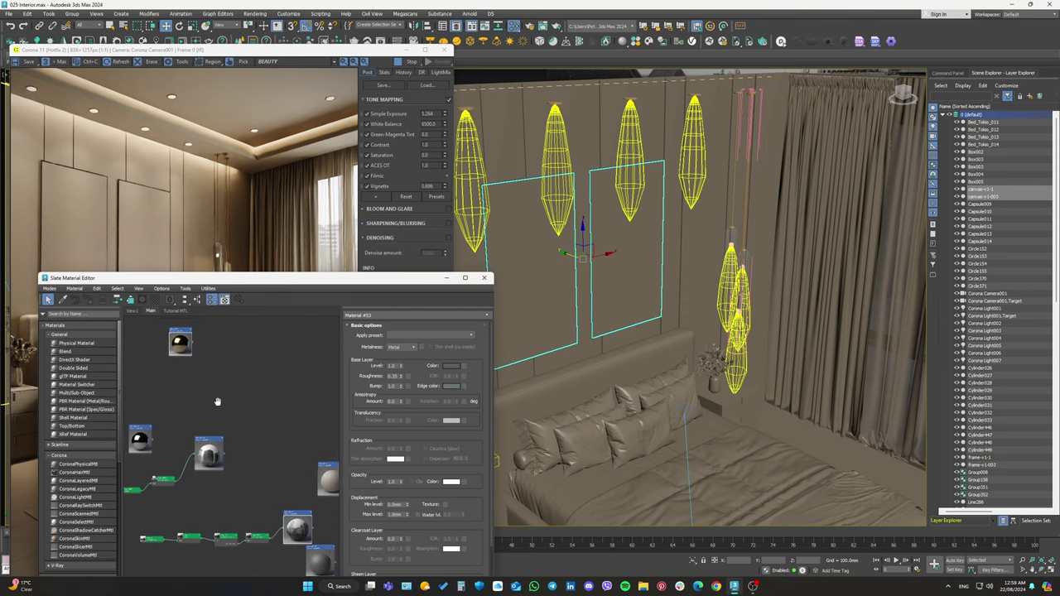
scroll(241, 397, up, 2)
scroll(248, 381, up, 2)
scroll(267, 427, up, 2)
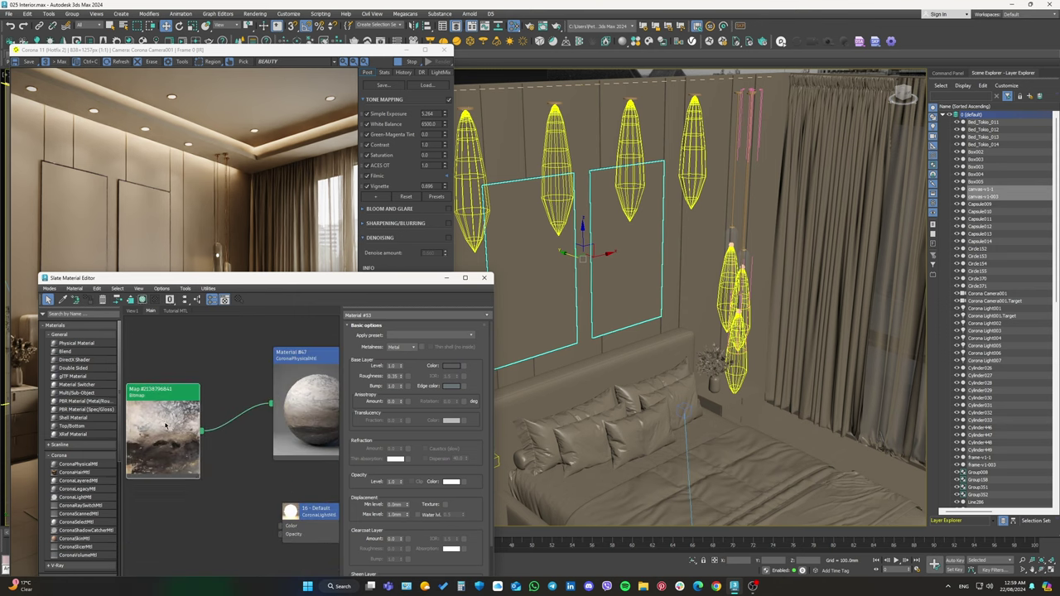
double_click(204, 439)
click(458, 452)
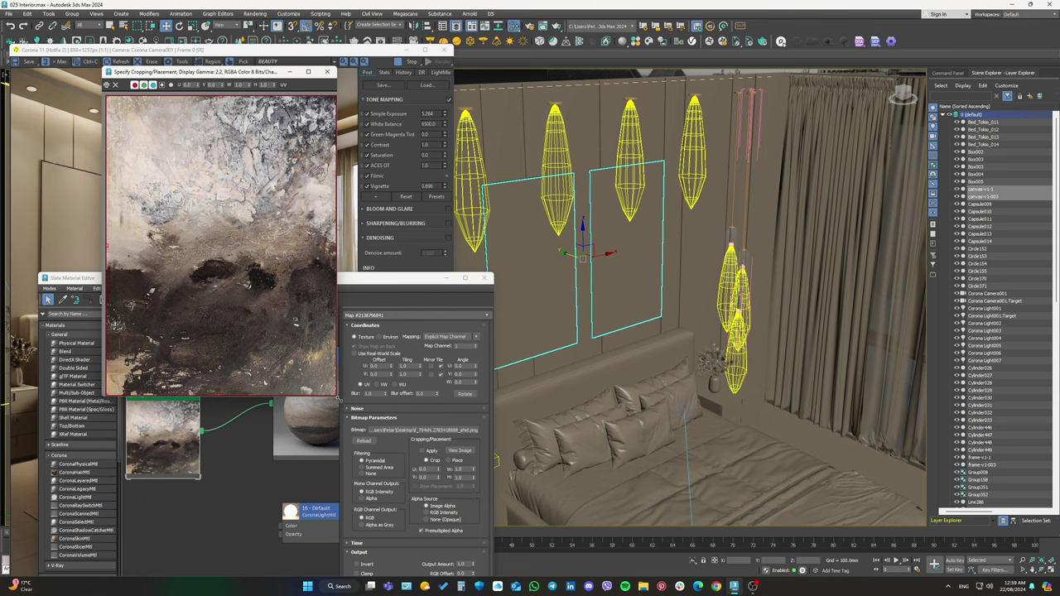
mouse_move(338, 399)
mouse_down()
mouse_move(449, 437)
mouse_move(444, 499)
mouse_move(356, 420)
mouse_up()
click(349, 73)
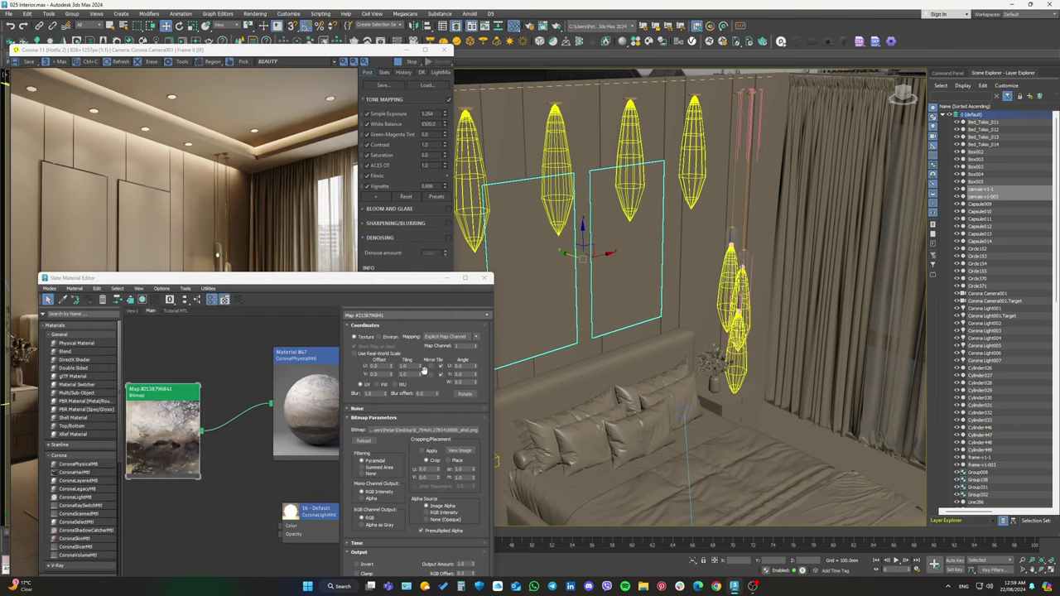
Show Material #47's parameters and scroll through its Maps options.
click(304, 355)
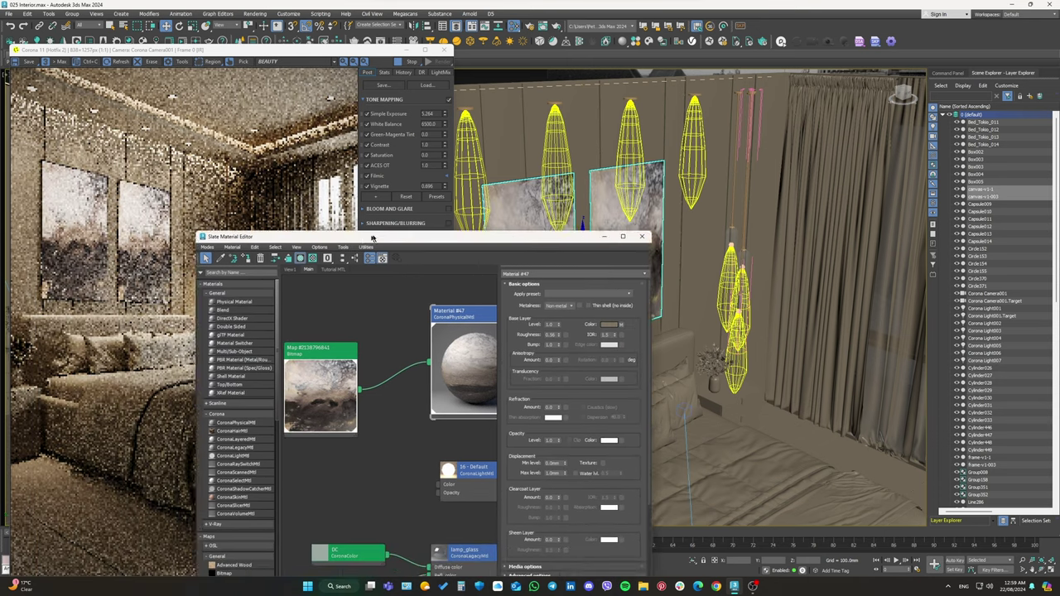
drag(100, 277, 306, 211)
scroll(554, 254, down, 3)
scroll(607, 464, up, 1)
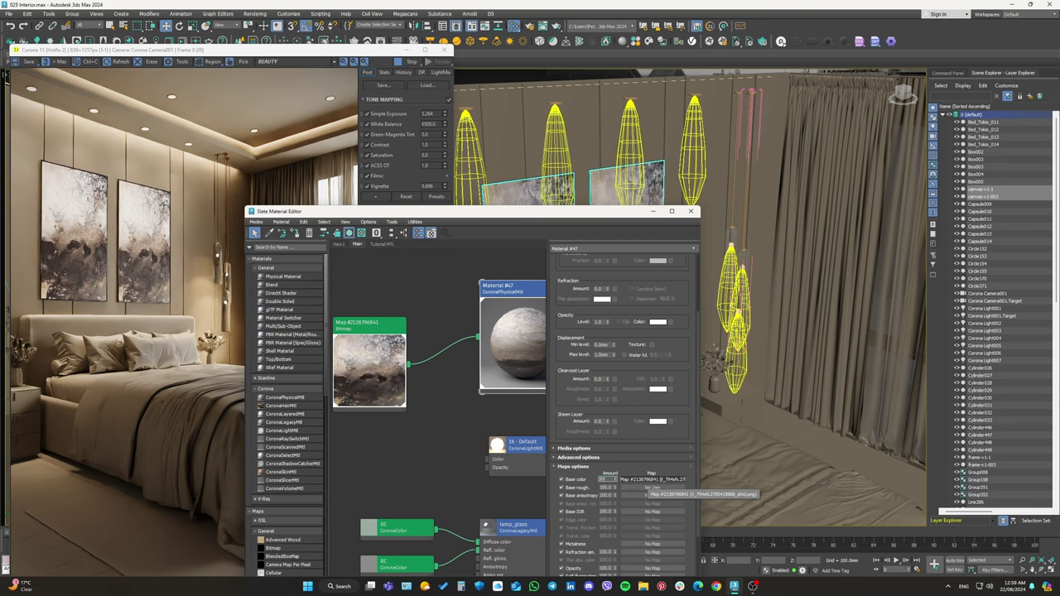
scroll(72, 282, up, 3)
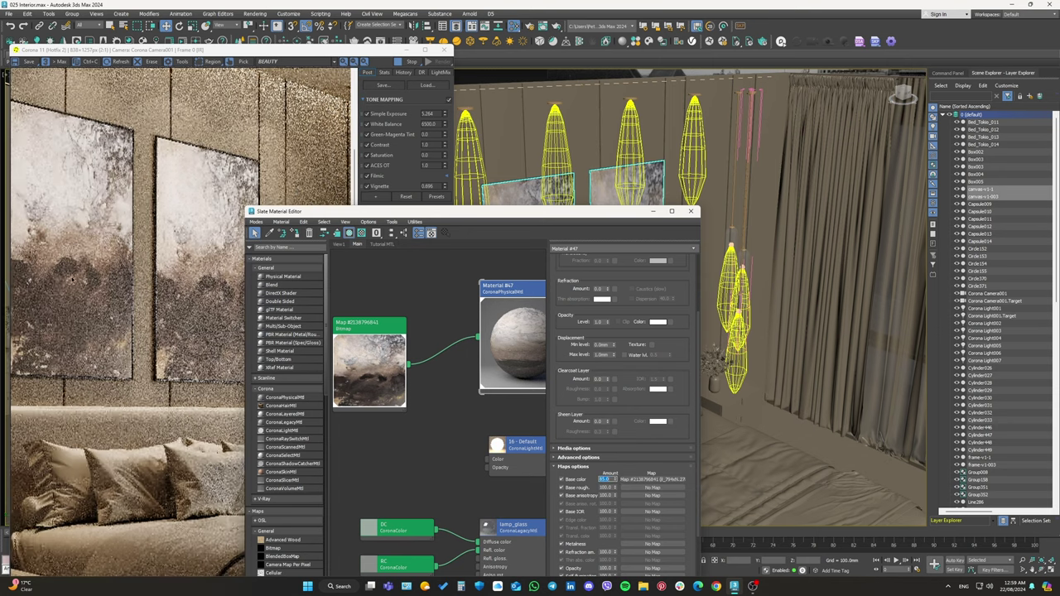
scroll(101, 248, down, 3)
scroll(458, 344, down, 2)
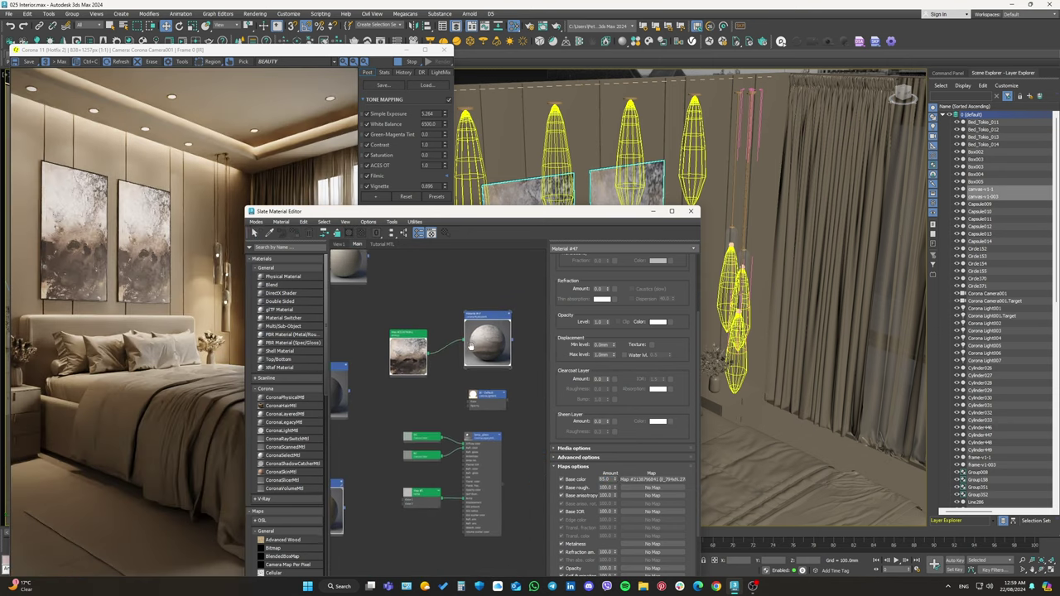
scroll(455, 372, up, 3)
scroll(450, 439, down, 4)
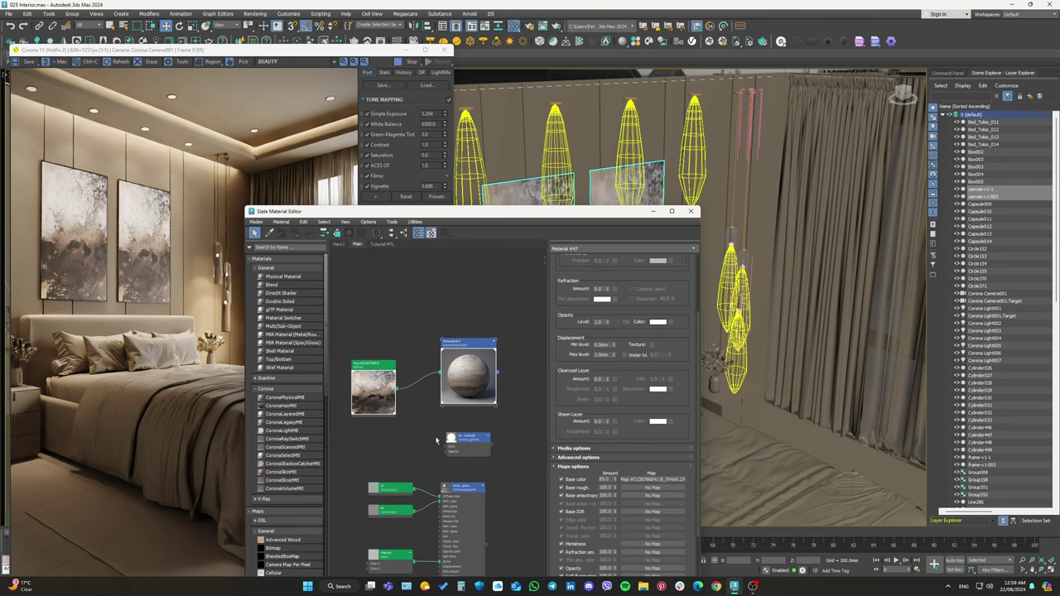
scroll(464, 483, up, 3)
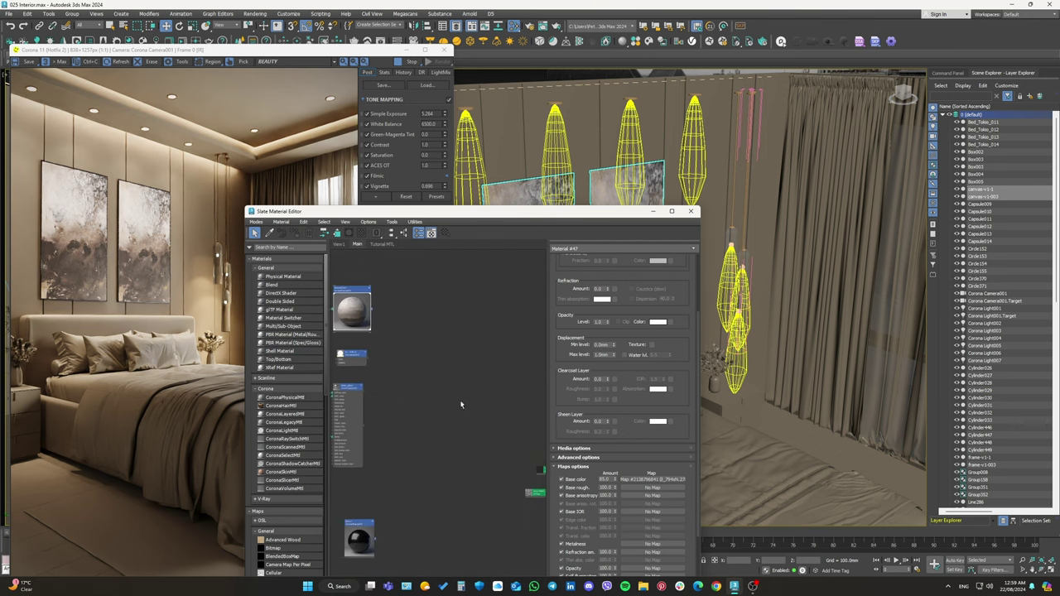
Open the lamp2 material's parameters in the Slate editor.
double_click(374, 455)
drag(374, 456, 435, 451)
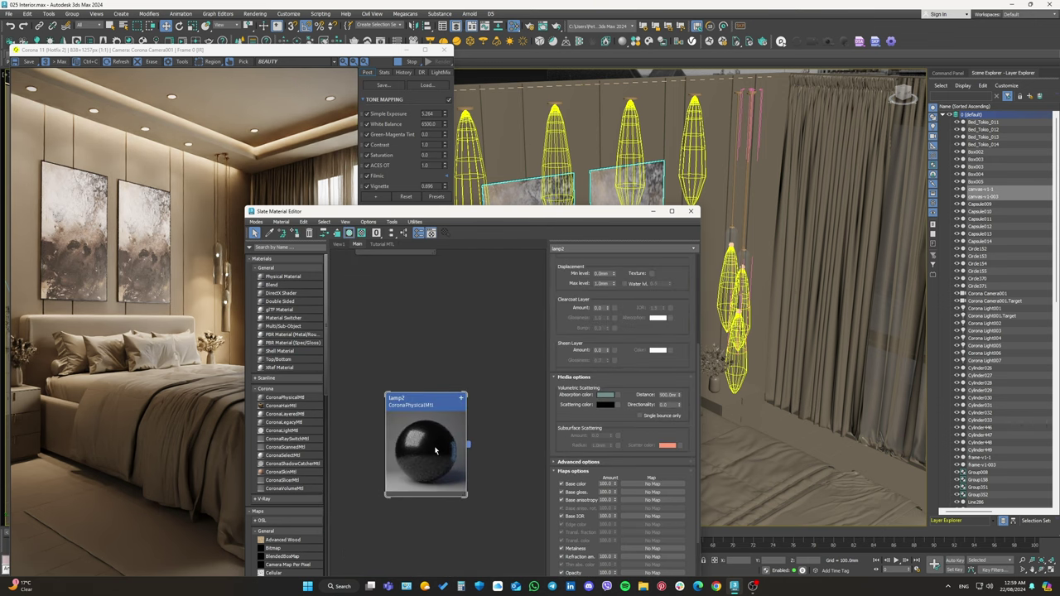
drag(529, 215, 369, 224)
scroll(674, 222, up, 5)
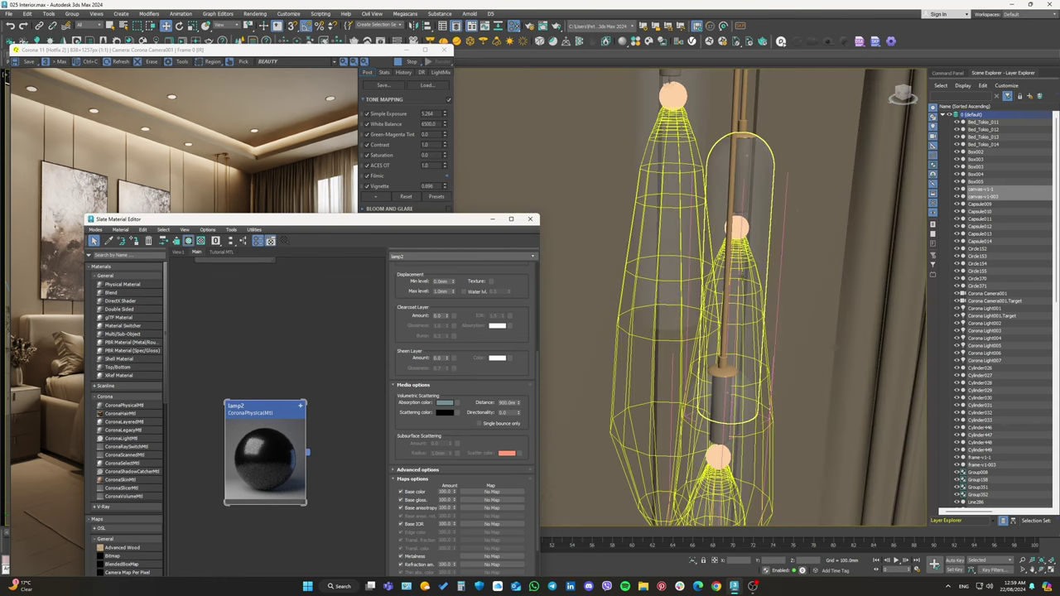
Select the pendant capsule lamps, including Capsule009 and Capsule011, orbiting to inspect them.
click(675, 222)
alt+middle_drag(674, 222, 675, 276)
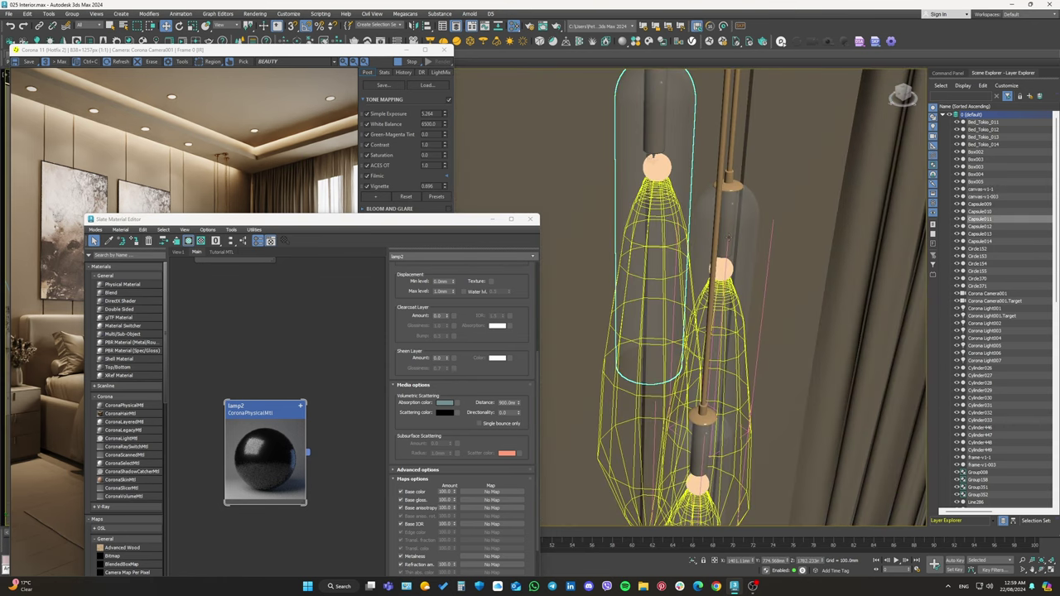
click(729, 238)
mouse_move(729, 237)
alt+middle_down()
mouse_move(617, 193)
mouse_move(580, 248)
alt+middle_up()
click(619, 191)
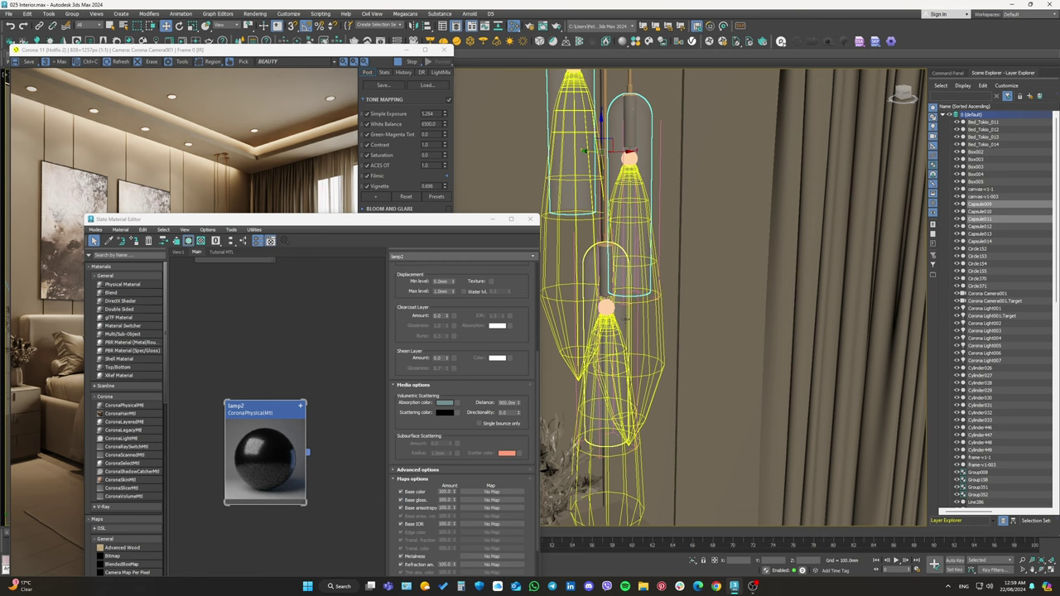
drag(154, 221, 365, 311)
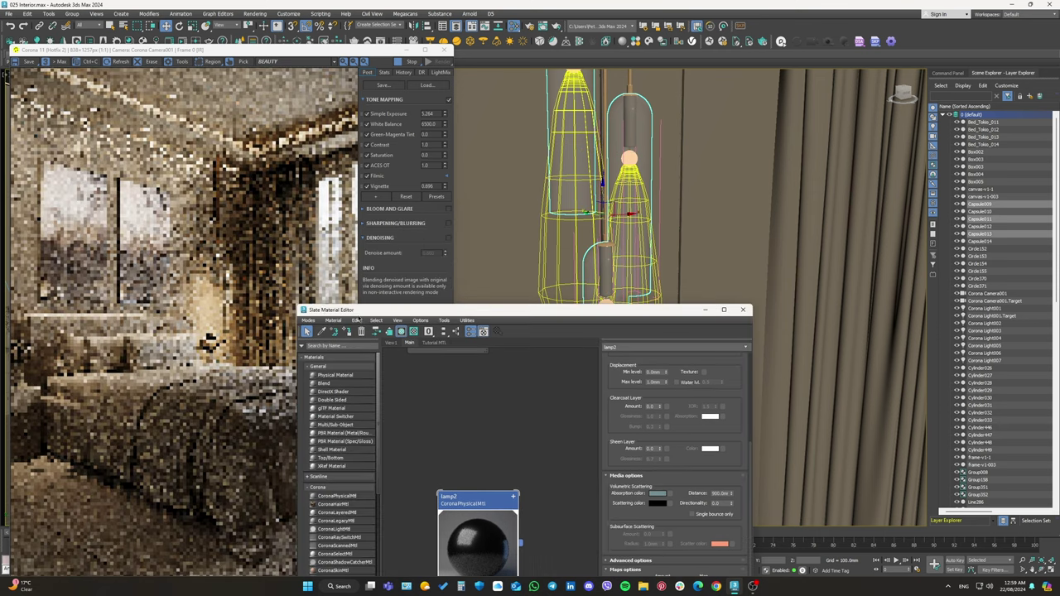
scroll(239, 325, down, 2)
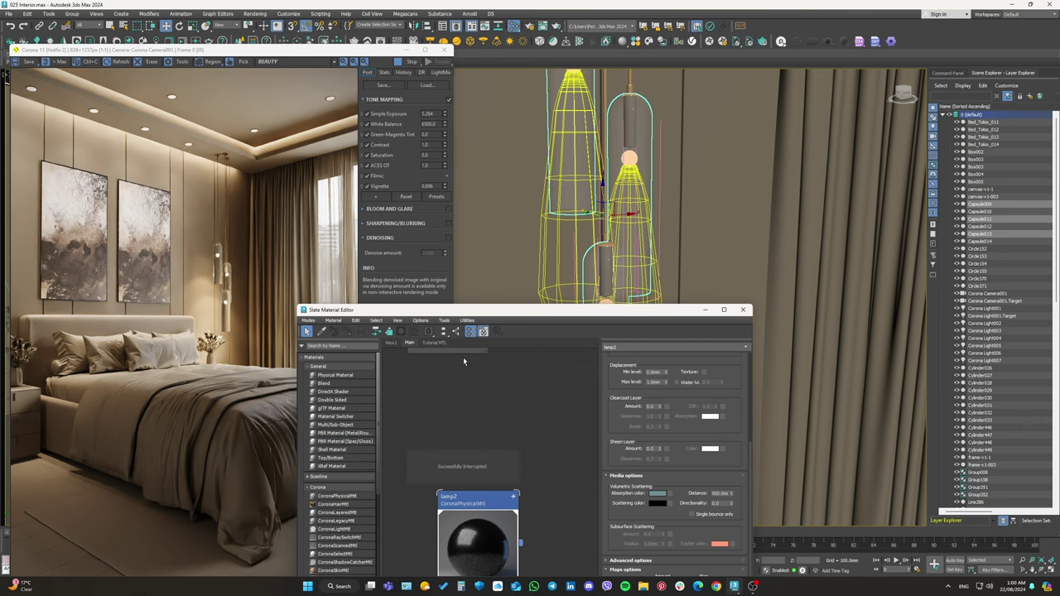
Select the bedside nightstand from an overview and enlarge the Slate editor to show its node network.
drag(482, 321, 626, 546)
scroll(578, 427, up, 3)
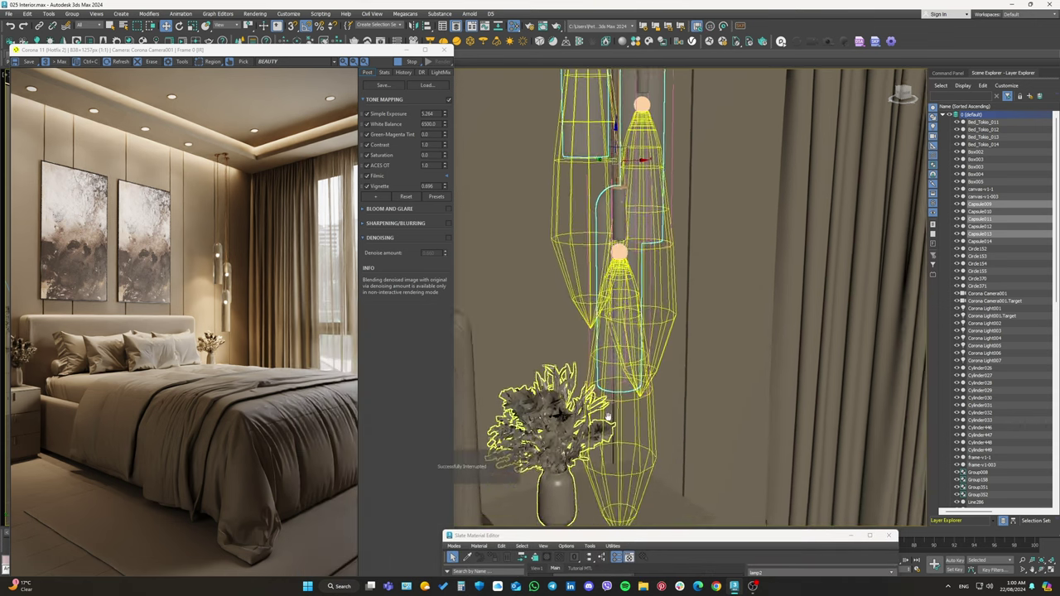
scroll(579, 426, down, 5)
alt+middle_drag(745, 355, 745, 298)
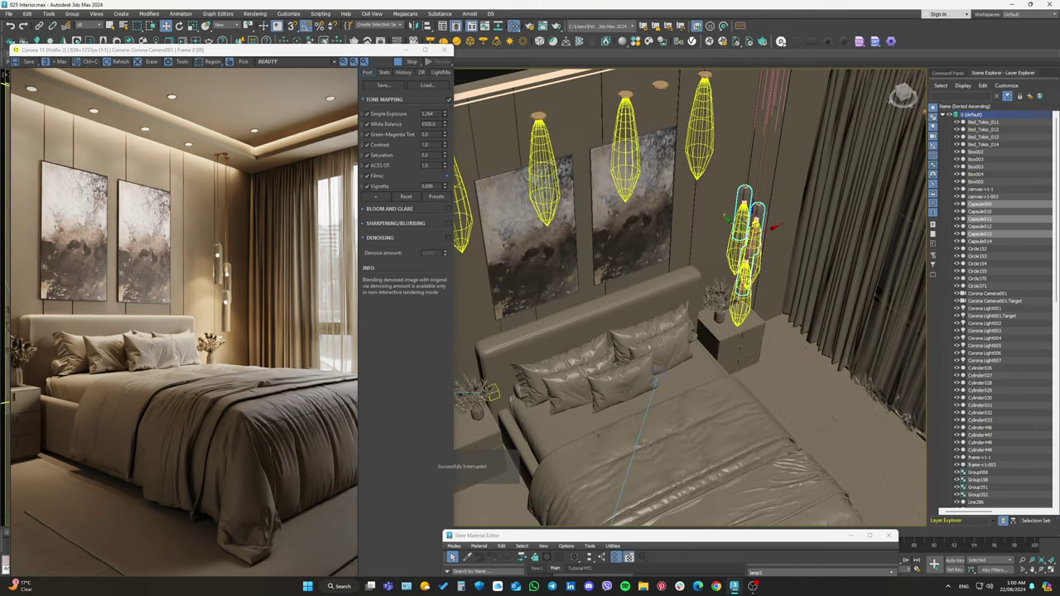
click(588, 365)
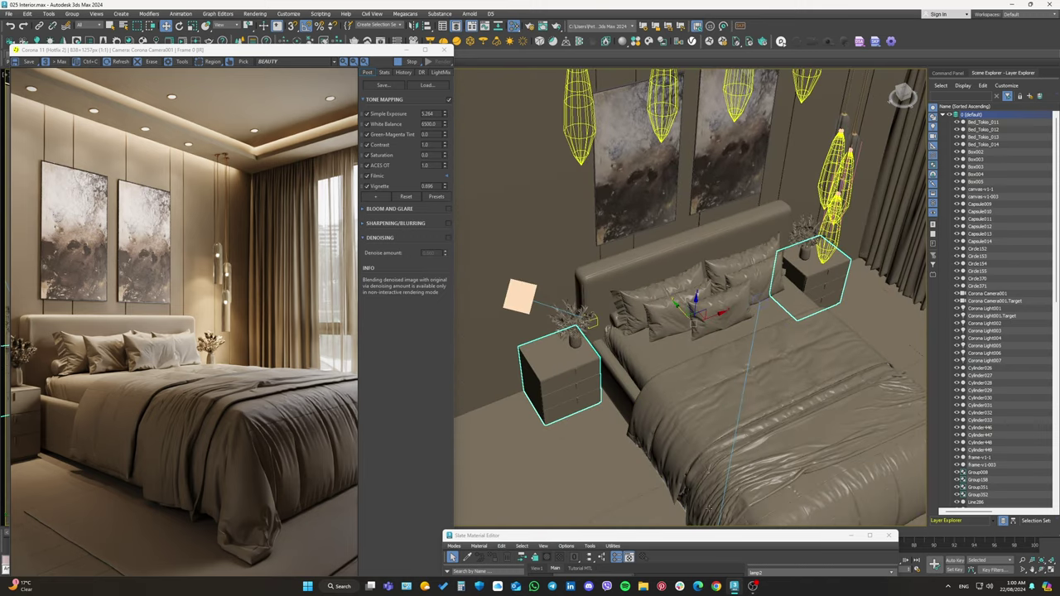
drag(663, 531, 662, 145)
mouse_move(646, 331)
middle_down()
mouse_move(679, 392)
mouse_move(641, 371)
mouse_move(662, 381)
middle_up()
Open Material #28 and check its base colour without changing it.
scroll(662, 381, up, 3)
double_click(665, 385)
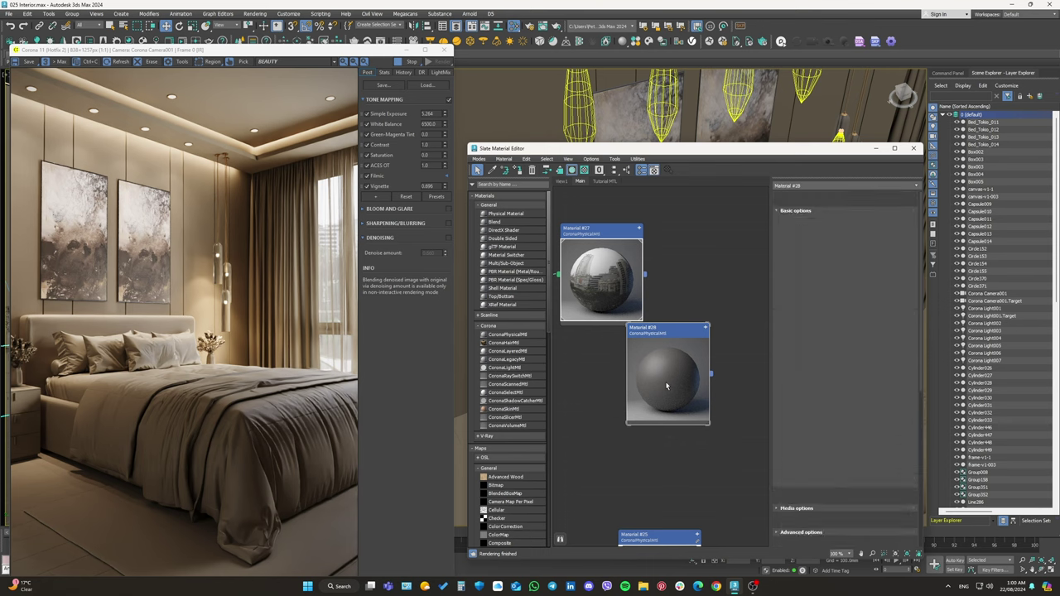
click(881, 240)
click(834, 224)
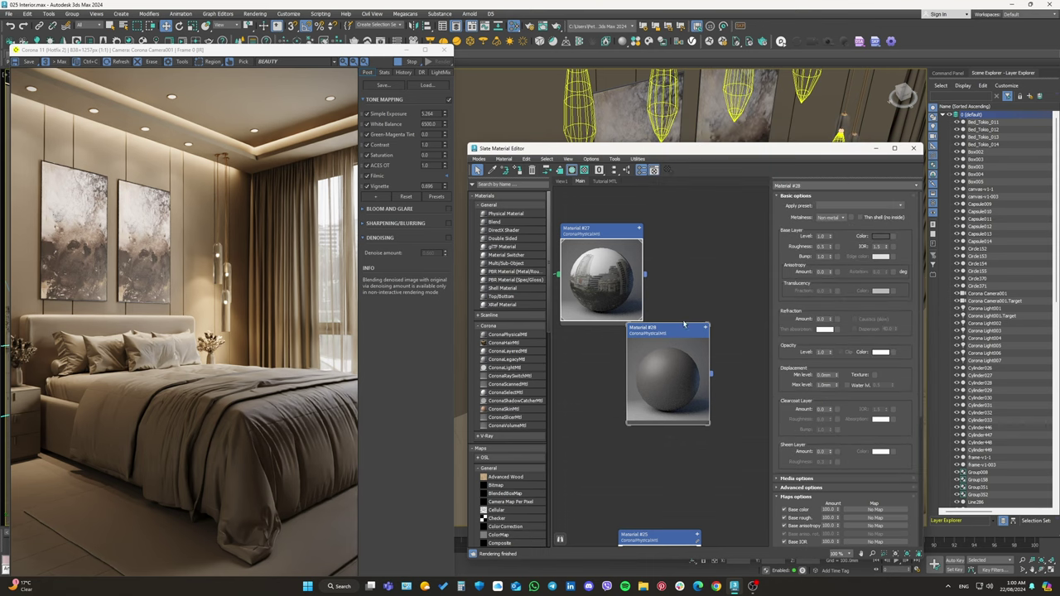
scroll(32, 420, up, 1)
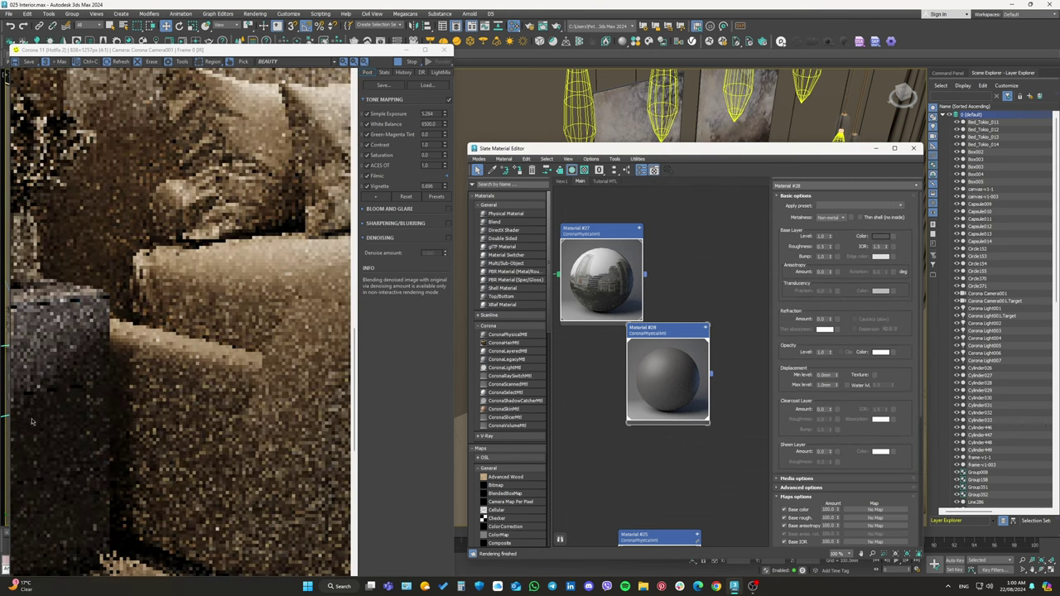
scroll(31, 420, down, 1)
scroll(623, 332, down, 3)
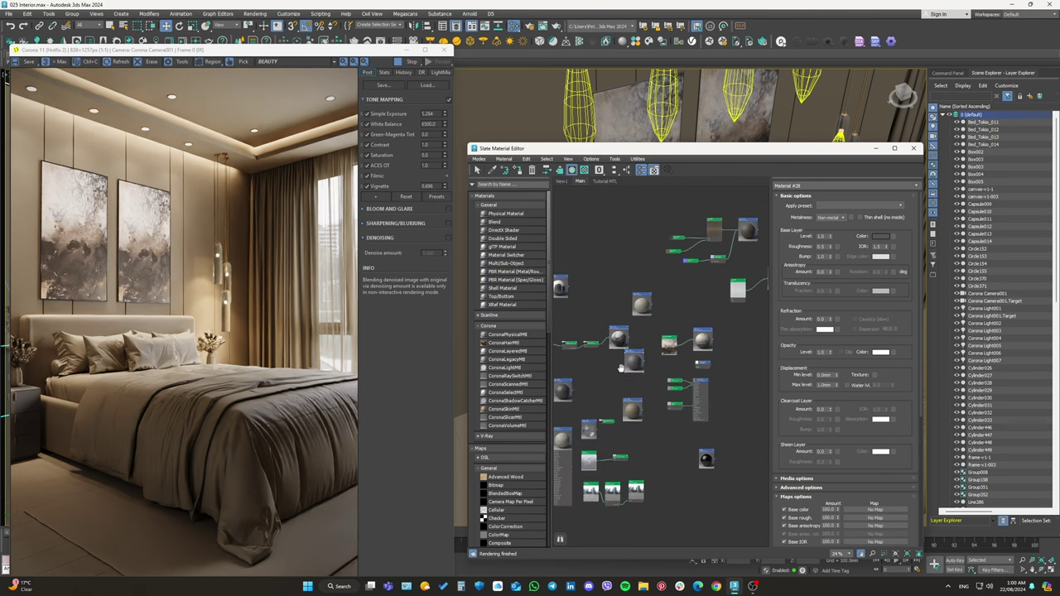
Give Material #35 a dark base colour.
middle_drag(623, 333, 681, 338)
scroll(681, 338, up, 3)
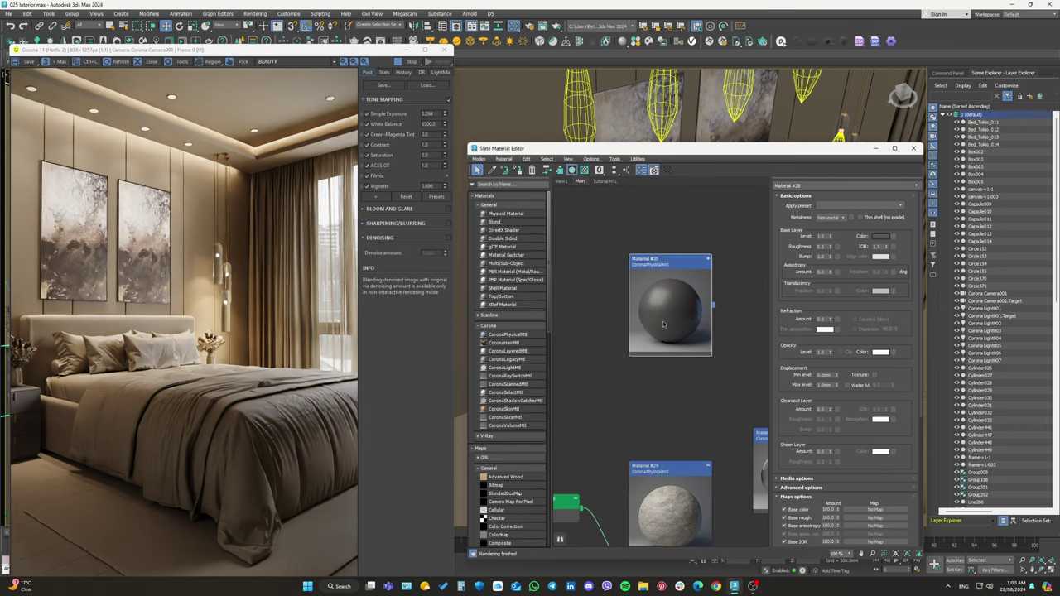
double_click(664, 321)
click(878, 237)
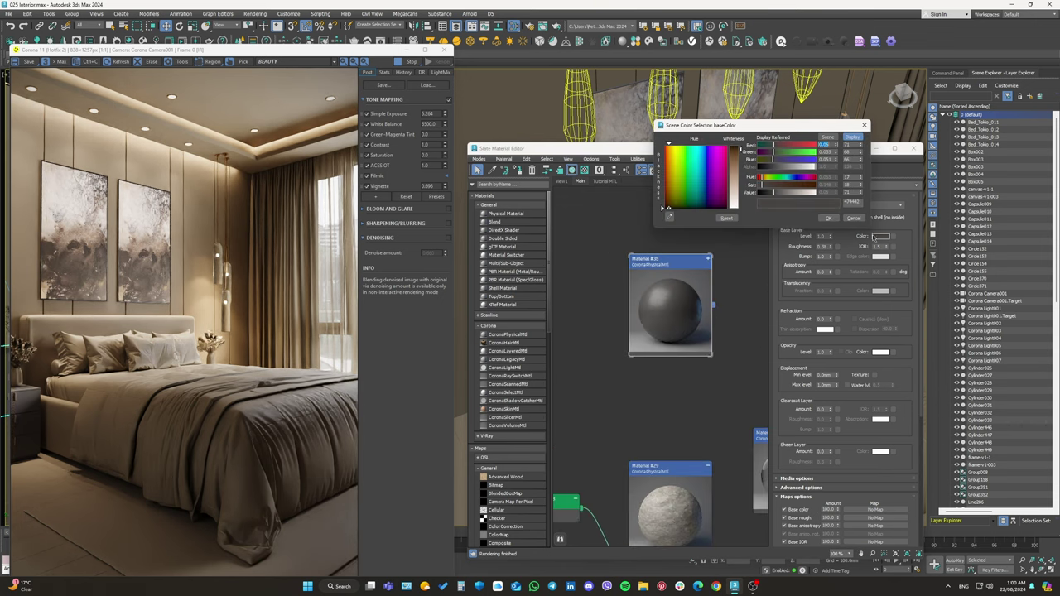
click(828, 218)
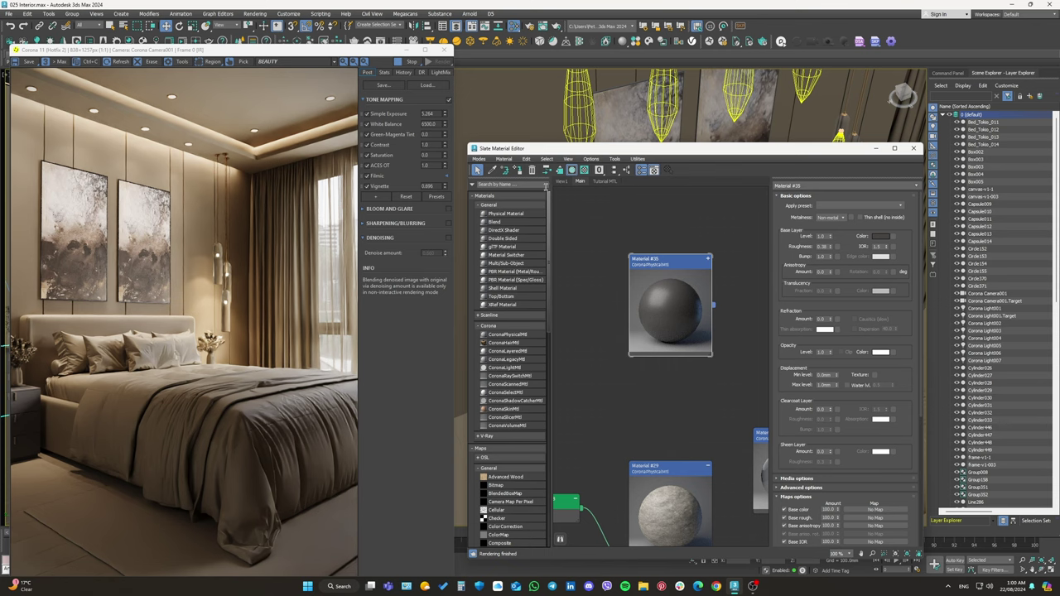
scroll(165, 339, up, 2)
scroll(165, 340, up, 1)
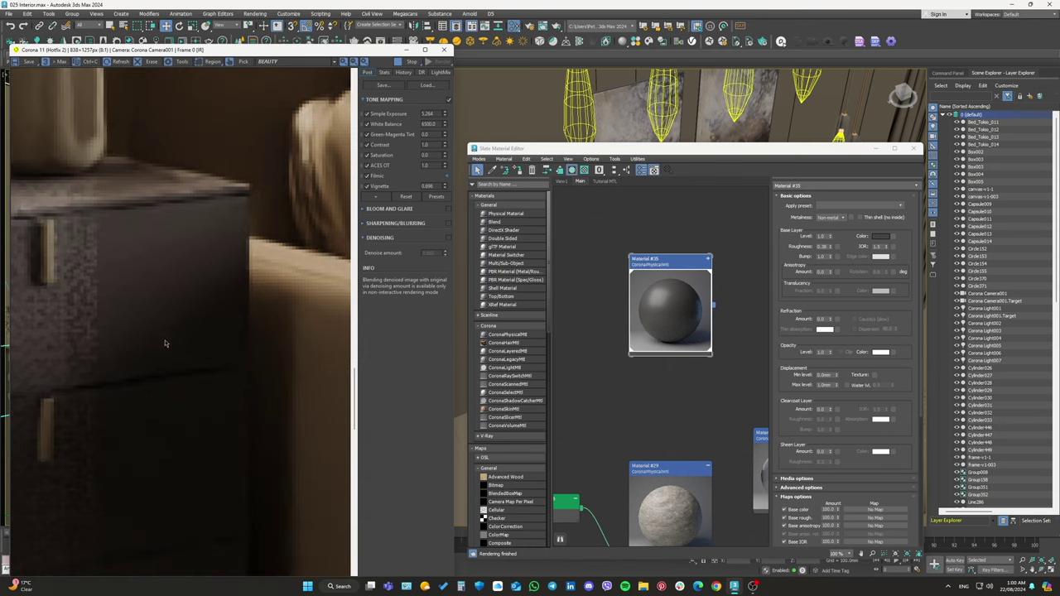
scroll(153, 347, down, 2)
scroll(153, 346, down, 1)
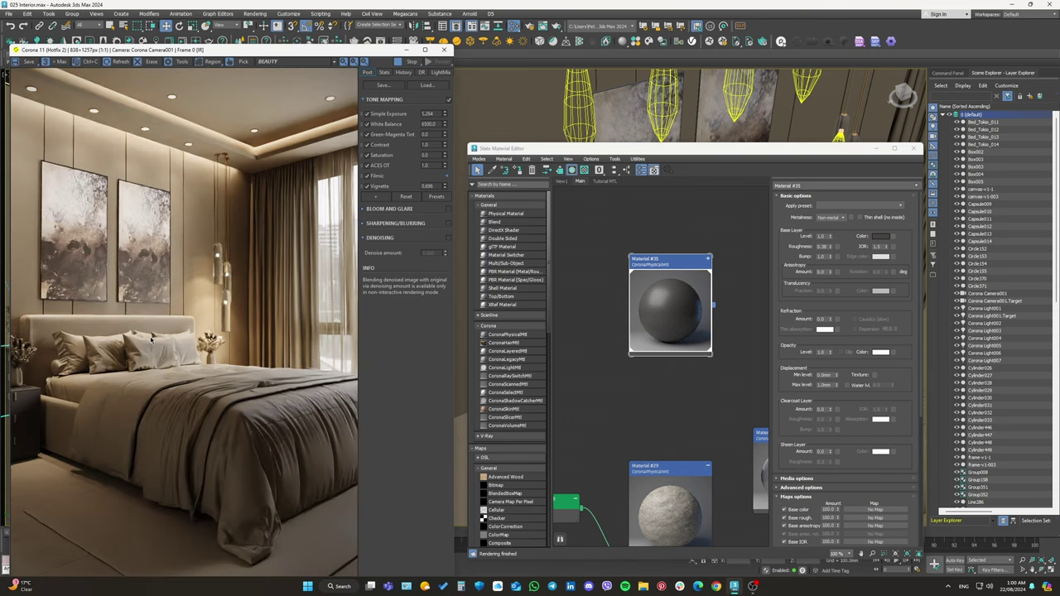
Frame the viewport on the selected nightstand.
drag(532, 153, 762, 149)
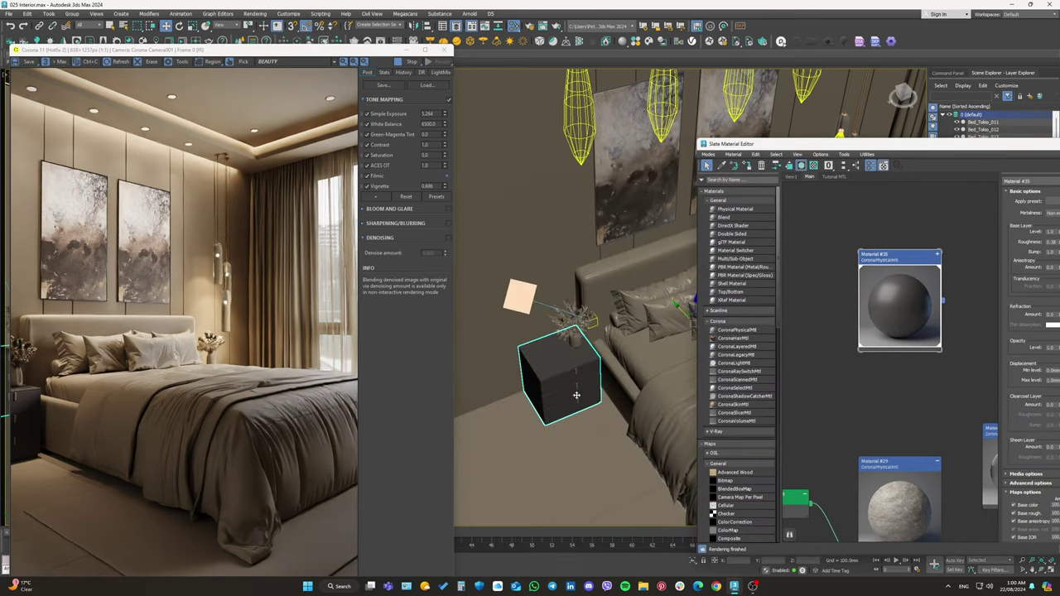
key(z)
scroll(571, 332, down, 3)
scroll(571, 331, down, 2)
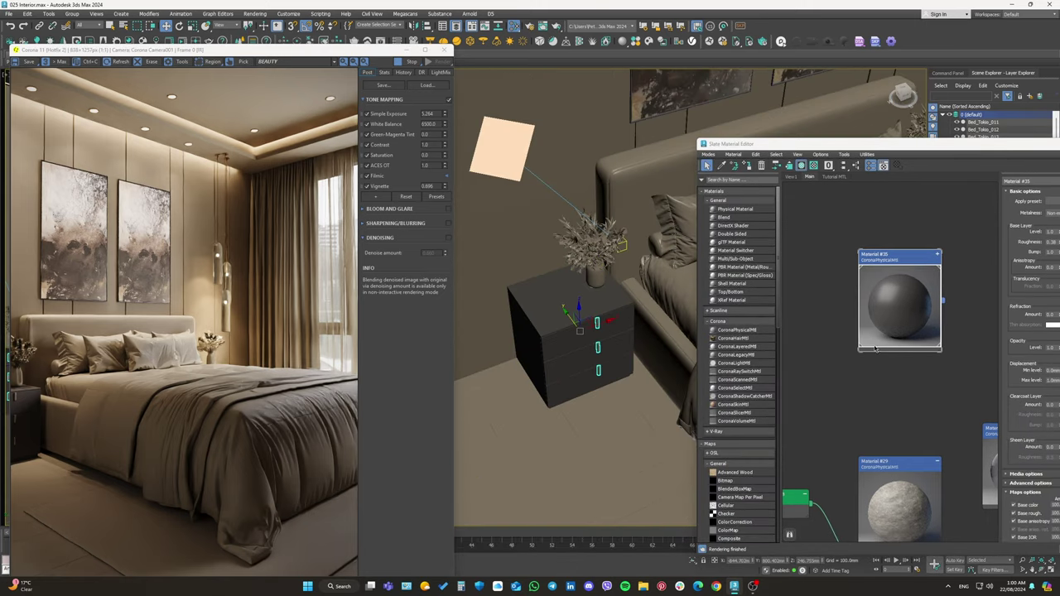
scroll(829, 365, down, 2)
scroll(829, 365, down, 2)
scroll(829, 366, up, 2)
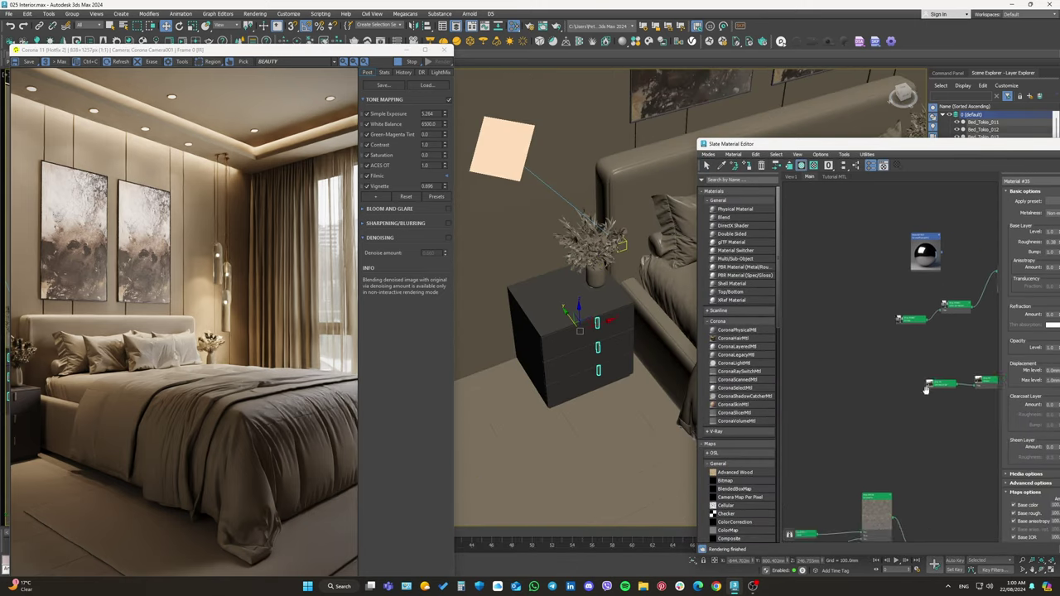
scroll(843, 304, up, 2)
scroll(916, 323, up, 2)
scroll(917, 323, down, 2)
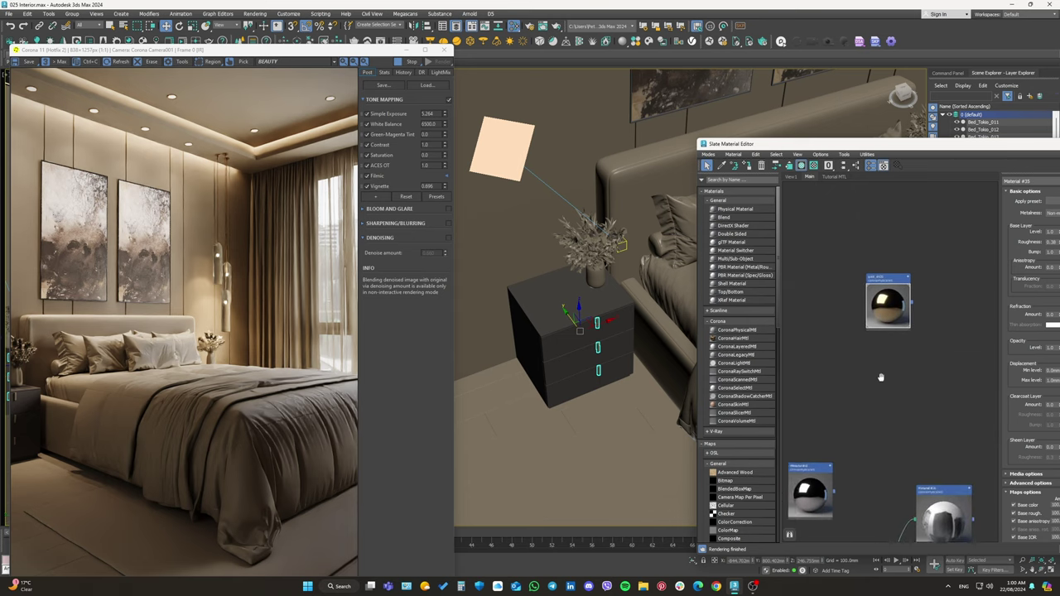
scroll(883, 400, down, 2)
scroll(868, 430, up, 3)
Assign chrome Material #41 to the selected drawer handles.
double_click(858, 425)
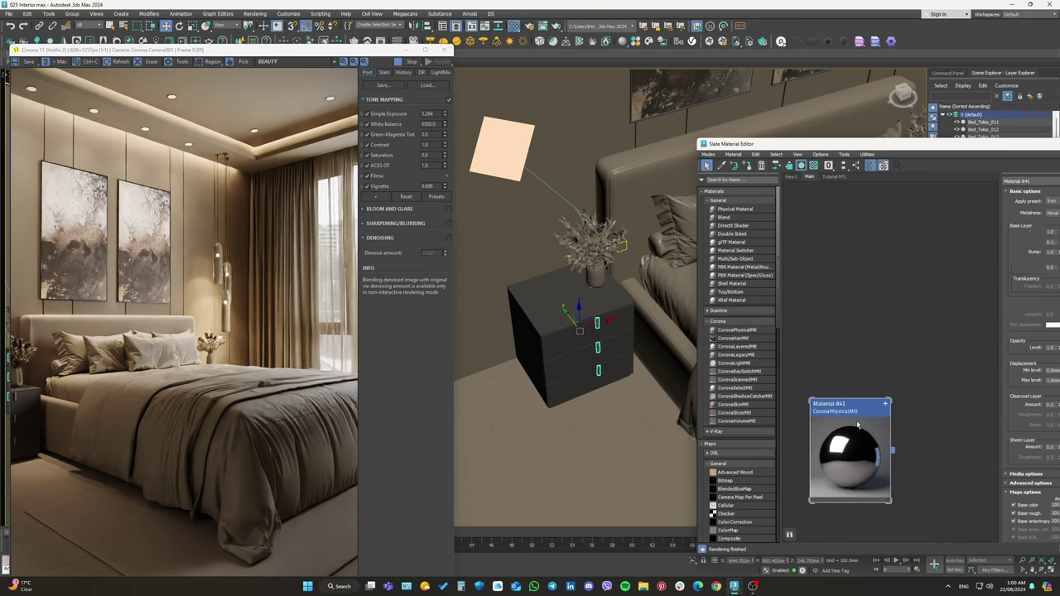
click(748, 165)
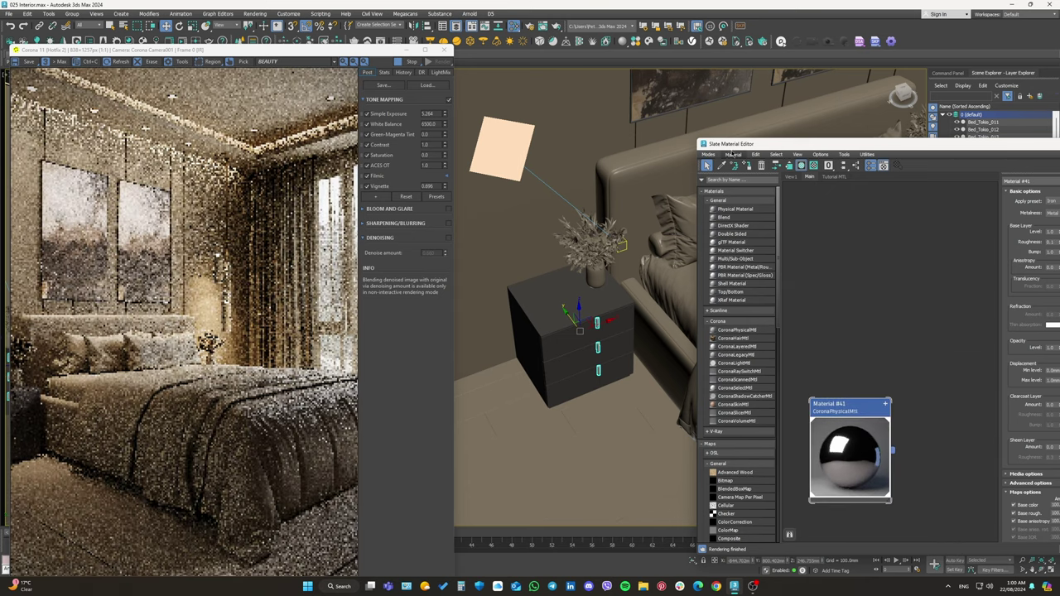
drag(739, 146, 739, 241)
scroll(58, 405, up, 1)
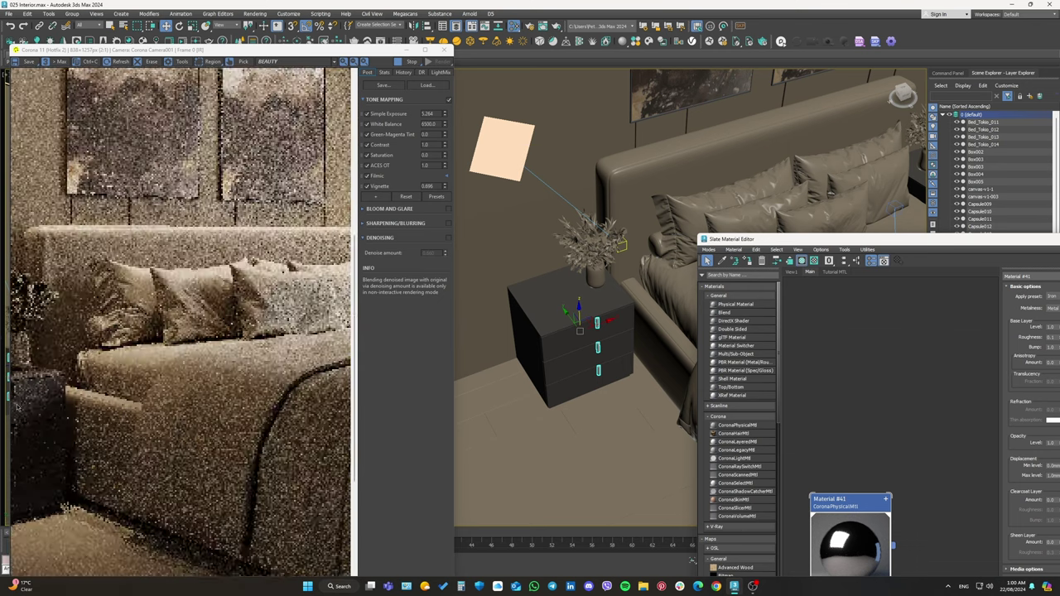
scroll(57, 405, up, 1)
scroll(64, 409, down, 2)
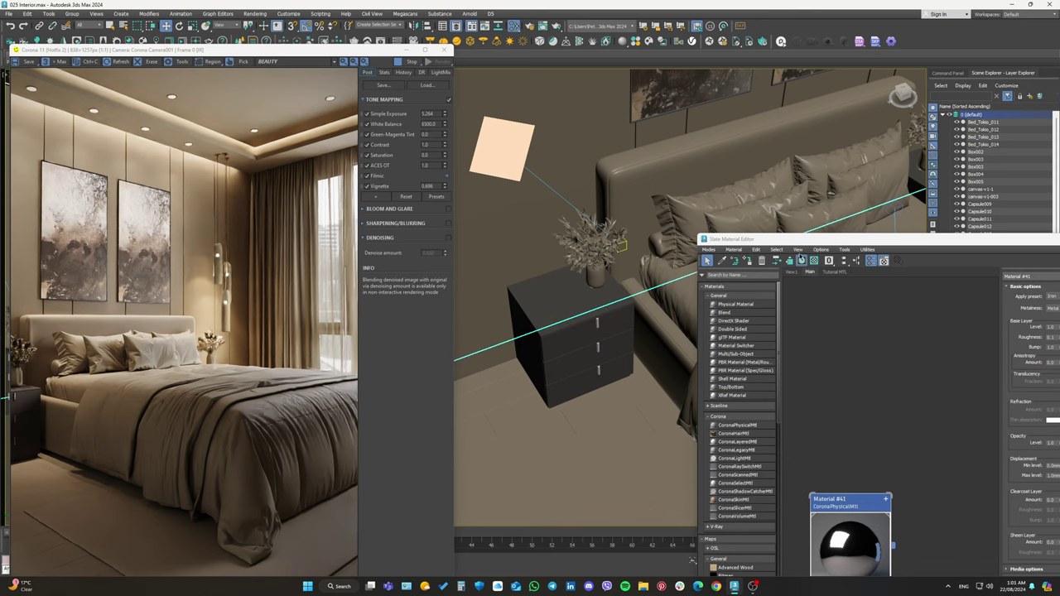
Open the wood floor Material #30's settings in Slate.
drag(801, 239, 513, 123)
scroll(601, 300, down, 2)
scroll(580, 348, down, 2)
scroll(560, 370, down, 2)
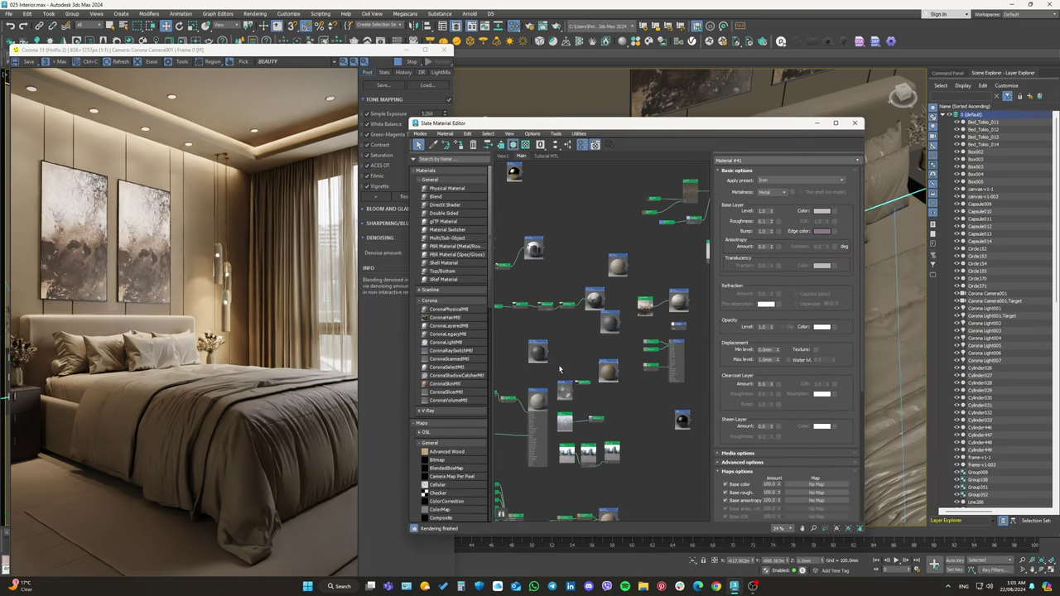
scroll(560, 370, up, 2)
scroll(580, 364, up, 3)
scroll(605, 358, up, 3)
double_click(612, 356)
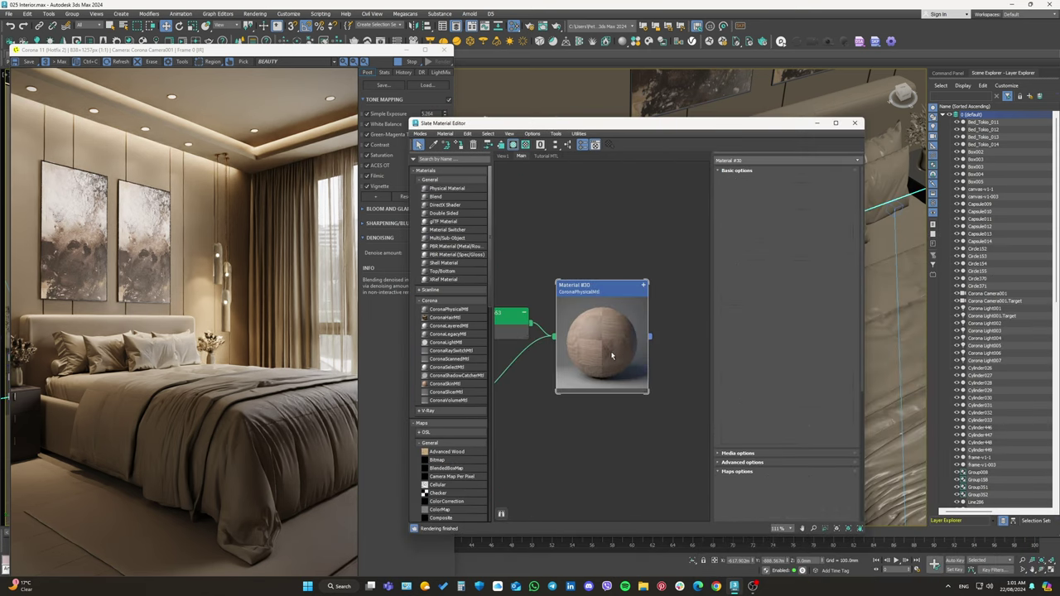
middle_drag(612, 356, 712, 356)
Inspect the Color Correction and MultiTexture maps feeding Material #30.
double_click(584, 308)
scroll(650, 304, up, 1)
mouse_move(584, 308)
middle_down()
mouse_move(649, 305)
mouse_move(597, 307)
middle_up()
double_click(674, 310)
scroll(596, 306, down, 1)
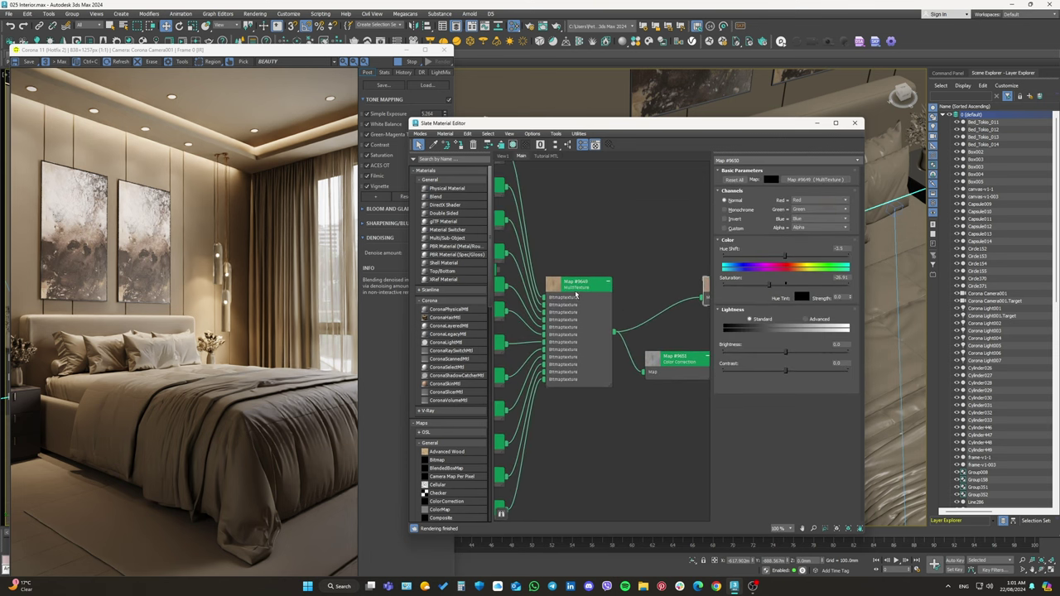
double_click(583, 297)
Lay out the MultiTexture's bitmap nodes in one column.
key(l)
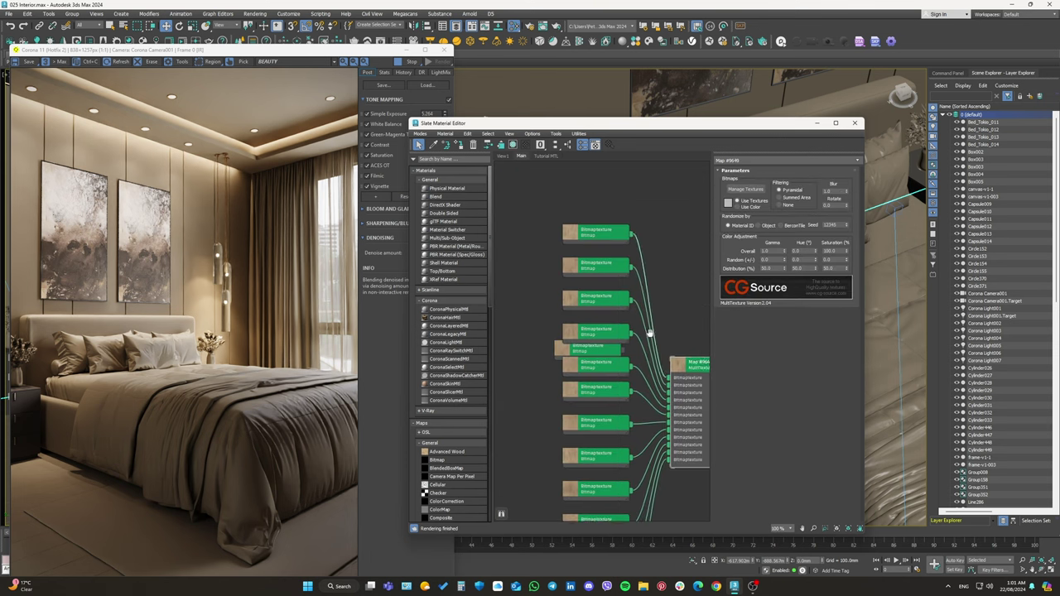
drag(571, 365, 597, 212)
key(l)
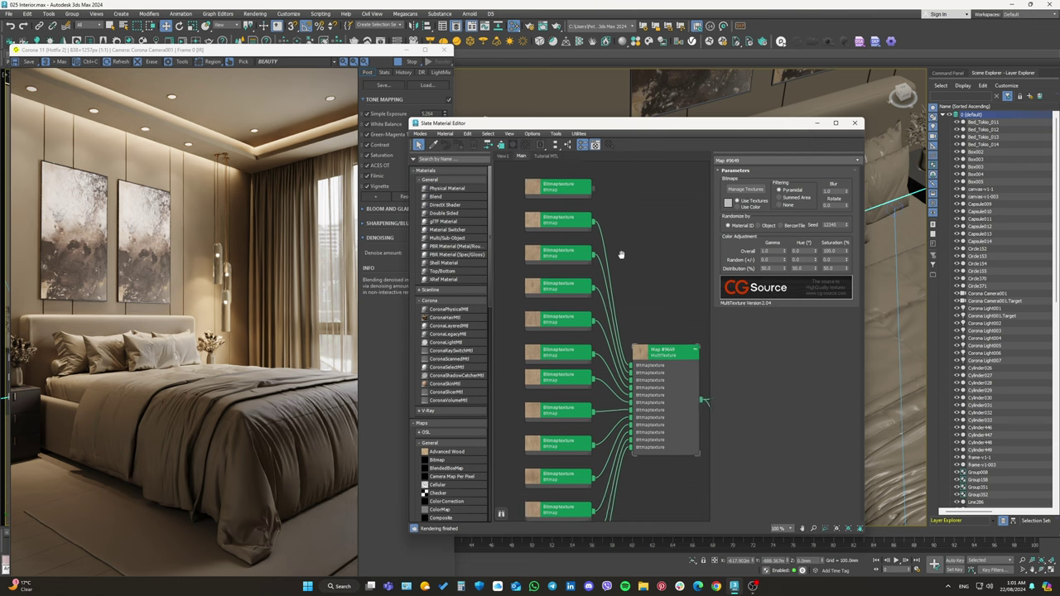
scroll(616, 318, down, 1)
Review the MultiTexture's PRIMEWOOD texture list without adding bitmaps.
click(745, 189)
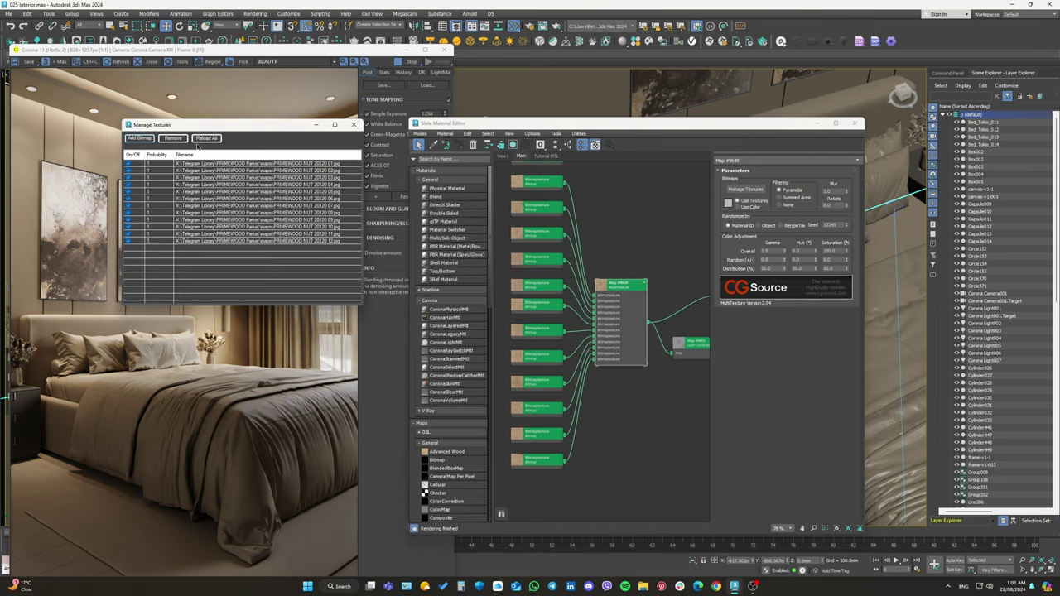
click(157, 139)
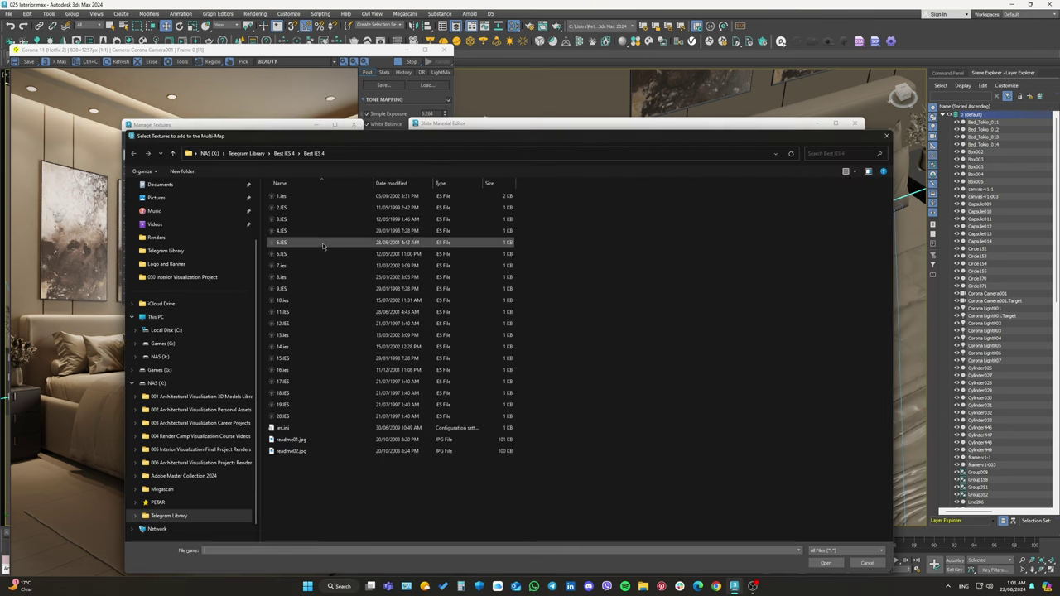
click(886, 136)
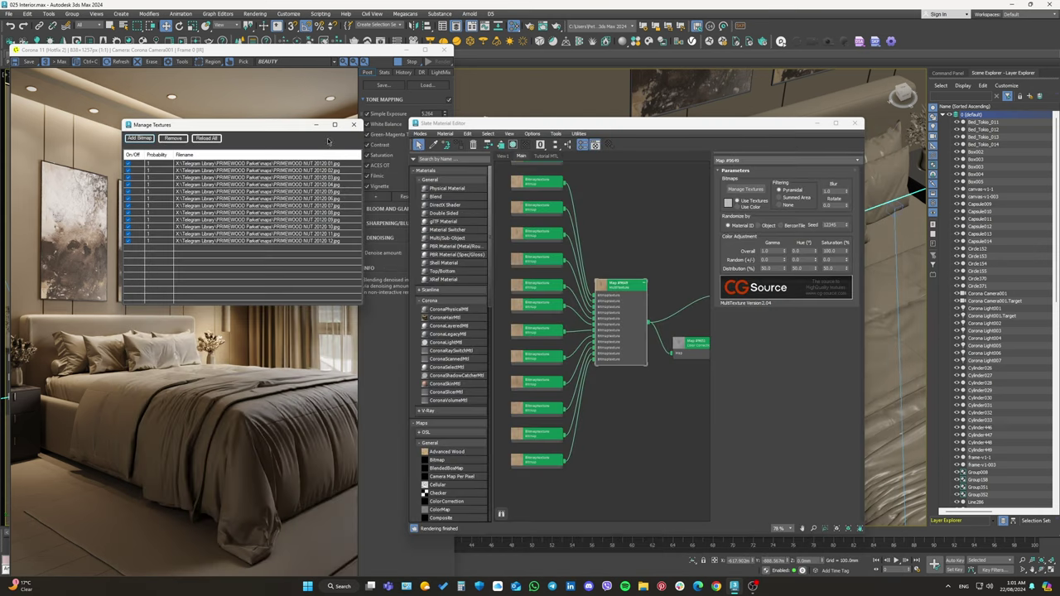
drag(292, 127, 330, 133)
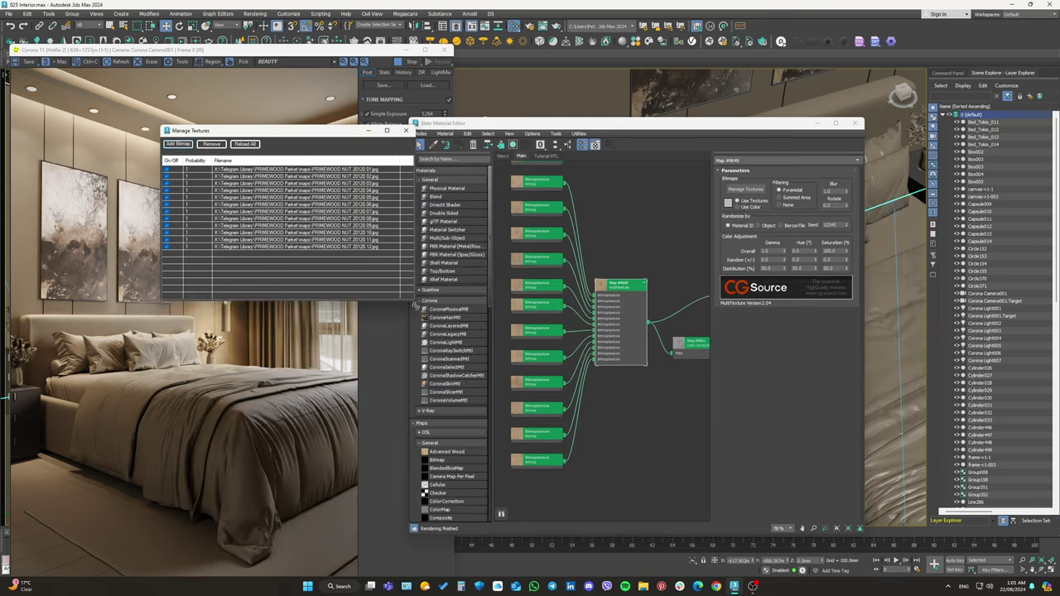
click(393, 130)
Preview one PRIMEWOOD wood bitmap image, then return to Material #30's settings.
double_click(527, 261)
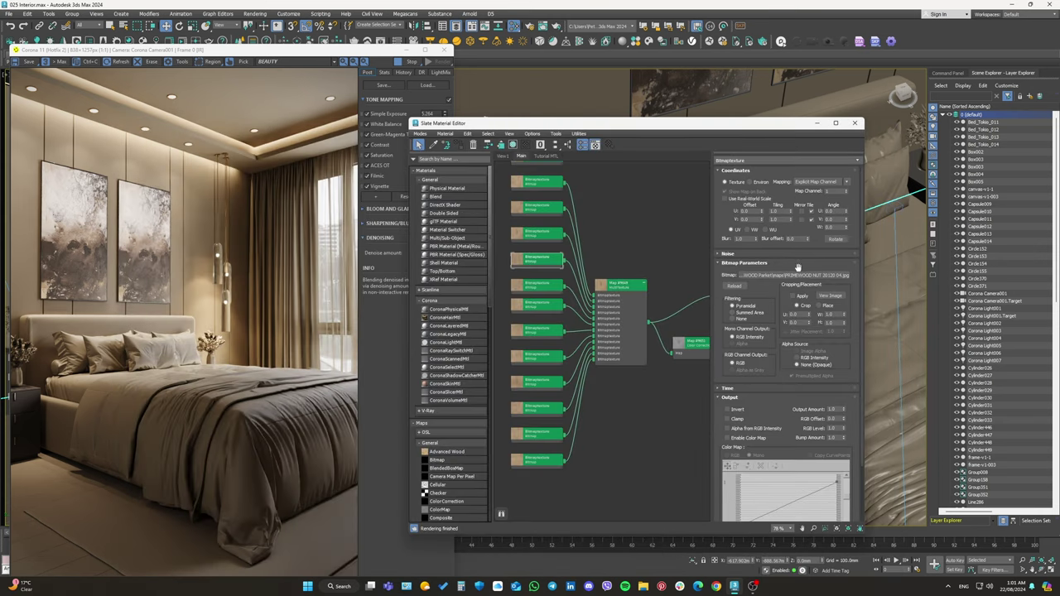
click(831, 295)
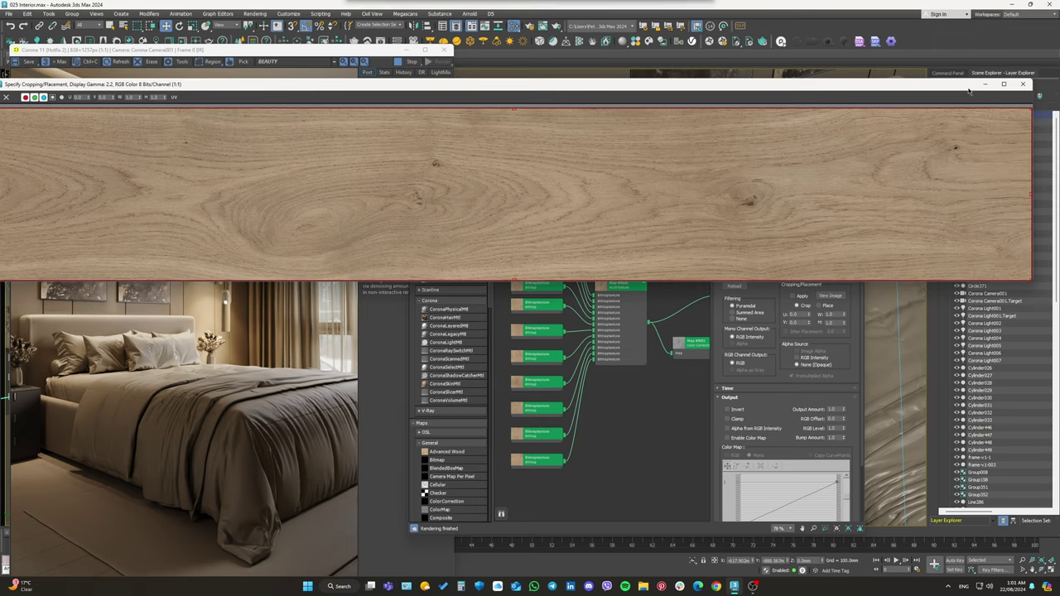
click(1050, 72)
mouse_move(580, 464)
middle_down()
mouse_move(579, 272)
mouse_move(464, 278)
middle_up()
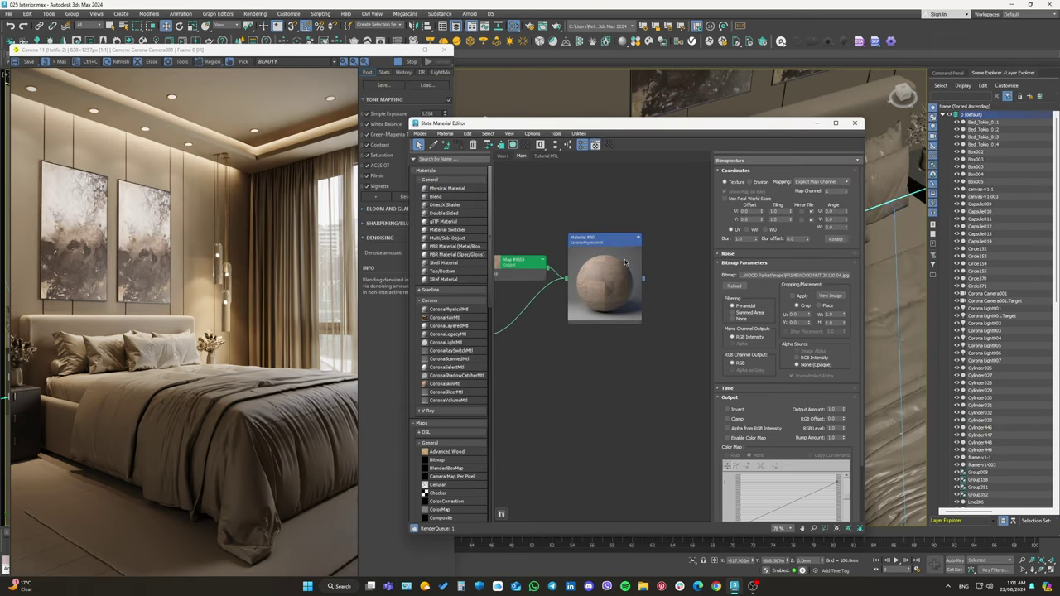
click(639, 238)
scroll(613, 307, down, 3)
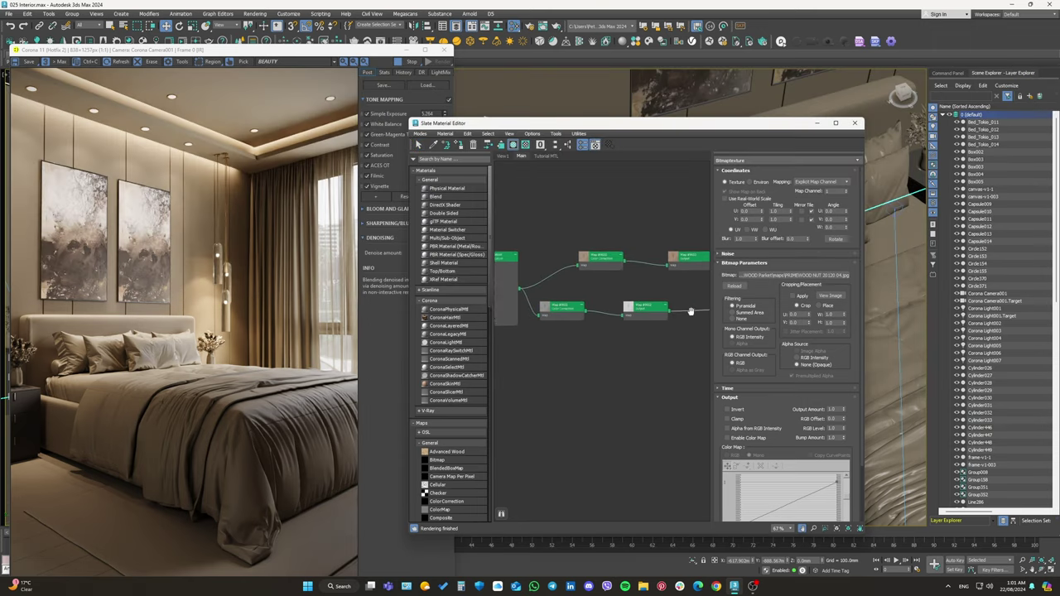
double_click(631, 304)
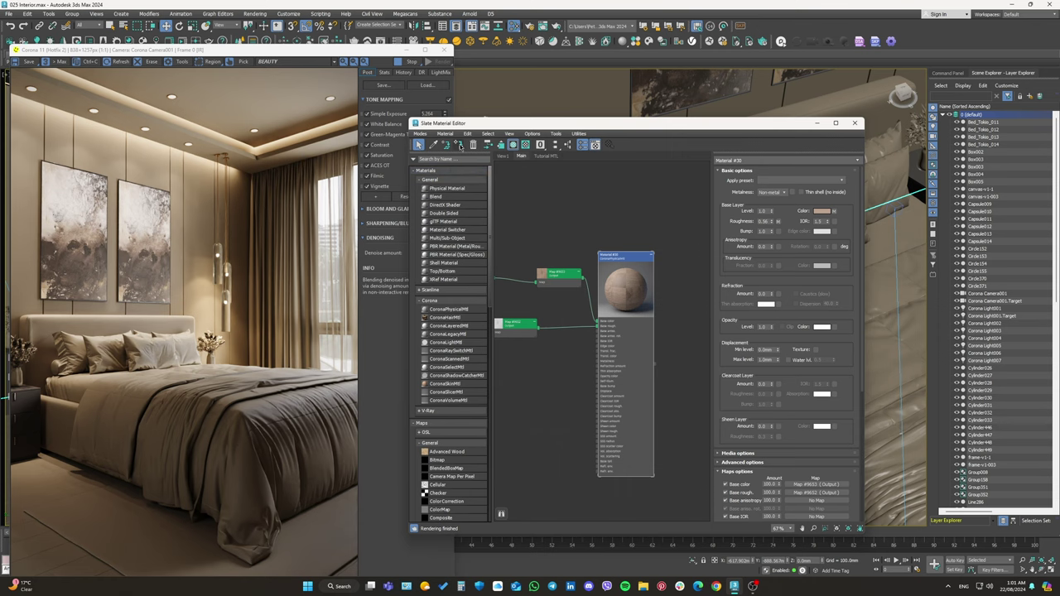
Test the wood floor material by zeroing its Base Level, then undo to restore 1.0.
drag(464, 122, 716, 126)
scroll(564, 444, up, 3)
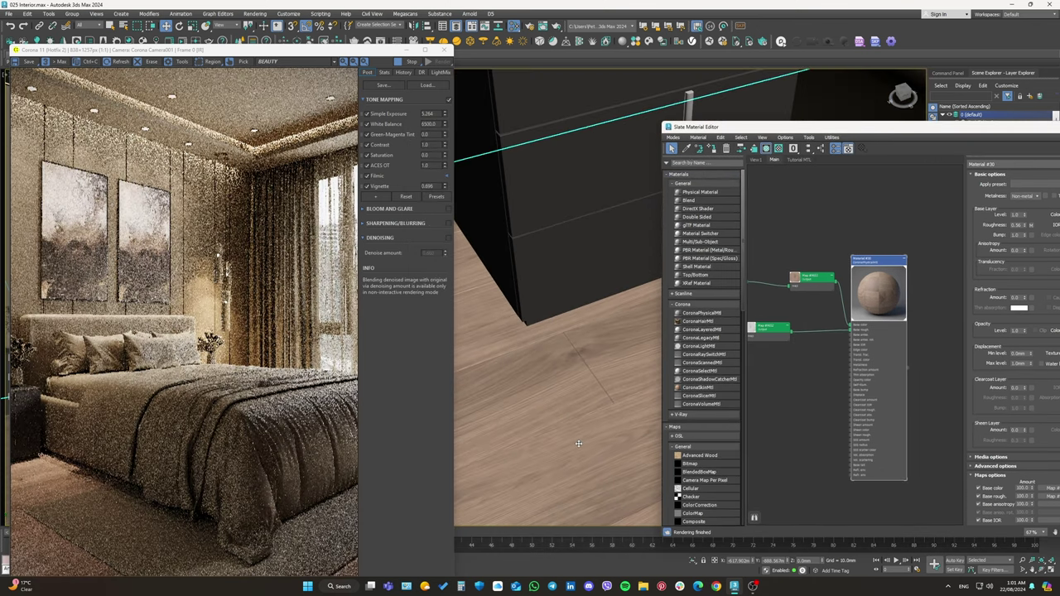
scroll(610, 445, down, 4)
scroll(560, 428, down, 3)
scroll(561, 428, down, 3)
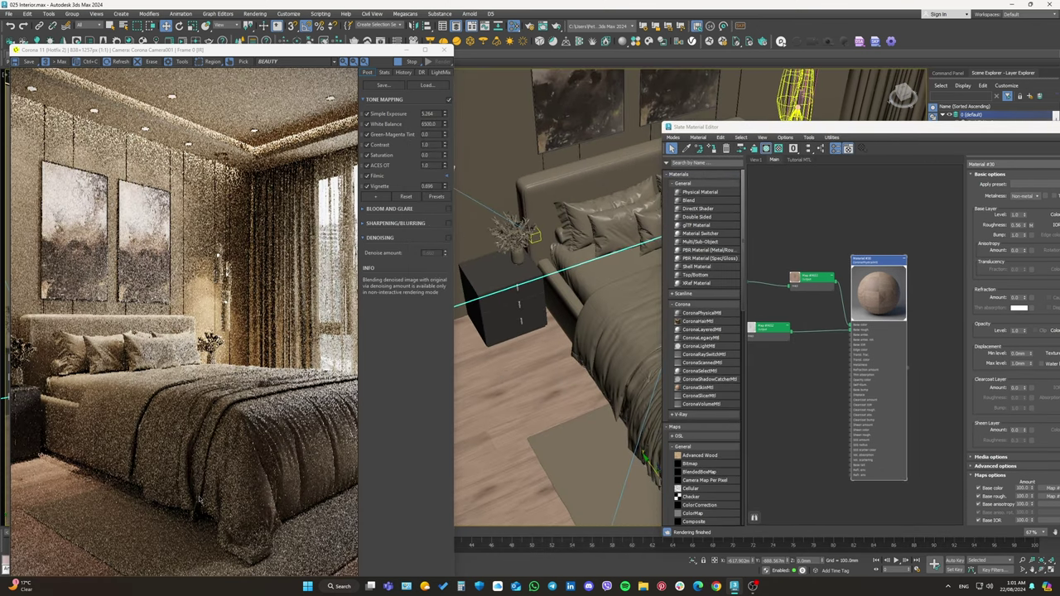
scroll(41, 496, up, 3)
scroll(41, 496, down, 3)
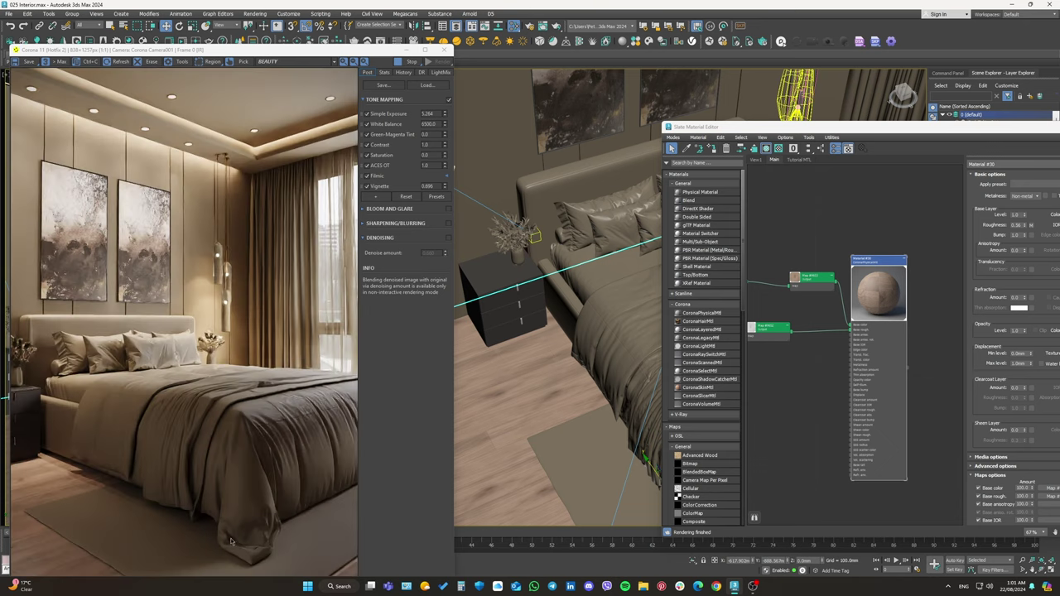
right_click(1026, 217)
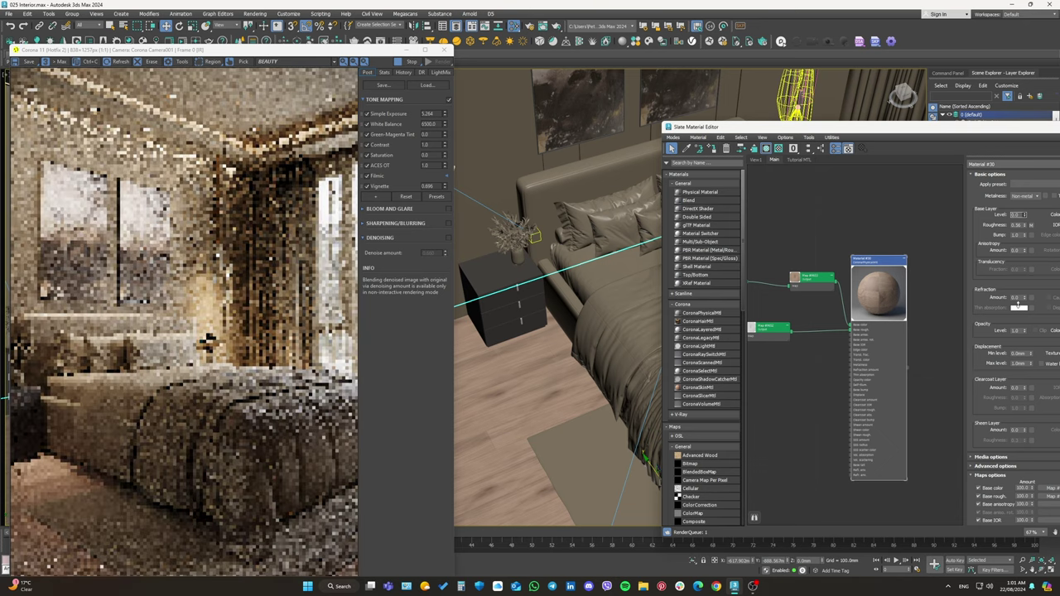
scroll(253, 482, up, 5)
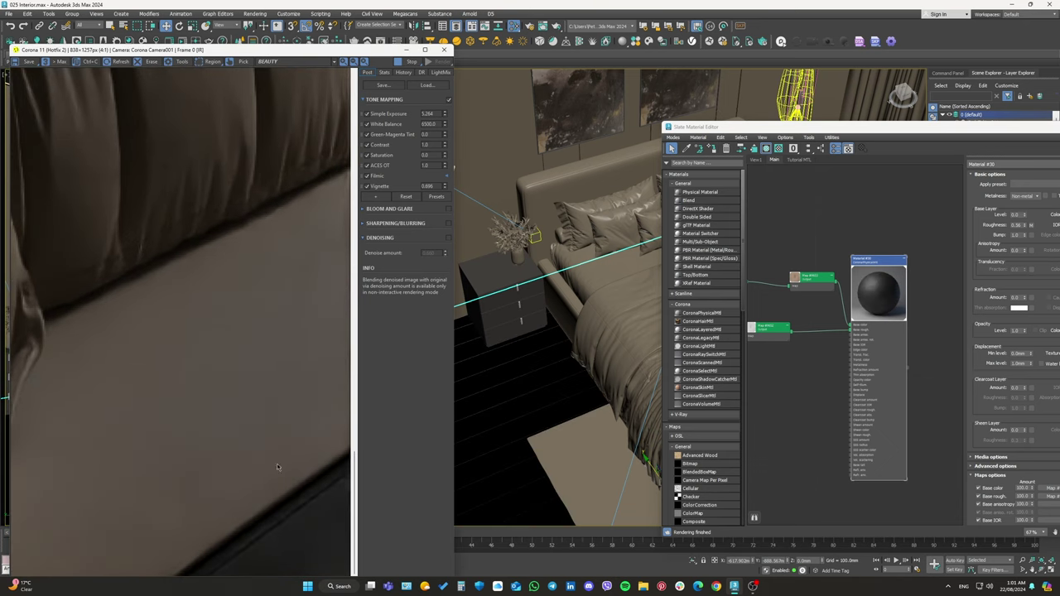
scroll(249, 443, up, 2)
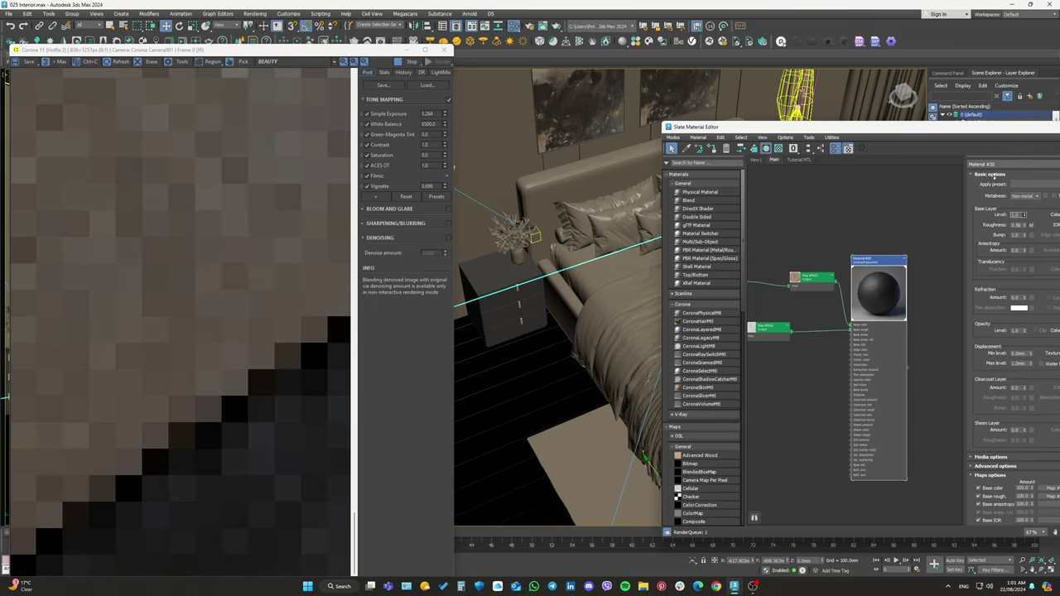
key(ctrl+z)
Zoom out the Slate node view and open Material #29, whose base colour uses Map #9648.
scroll(323, 495, down, 3)
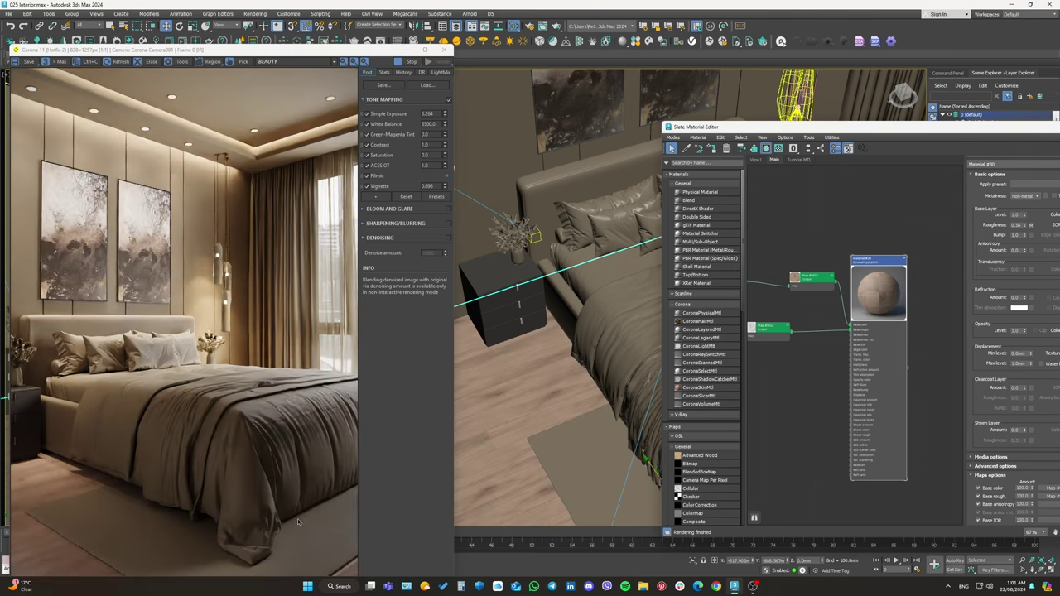
scroll(880, 352, down, 3)
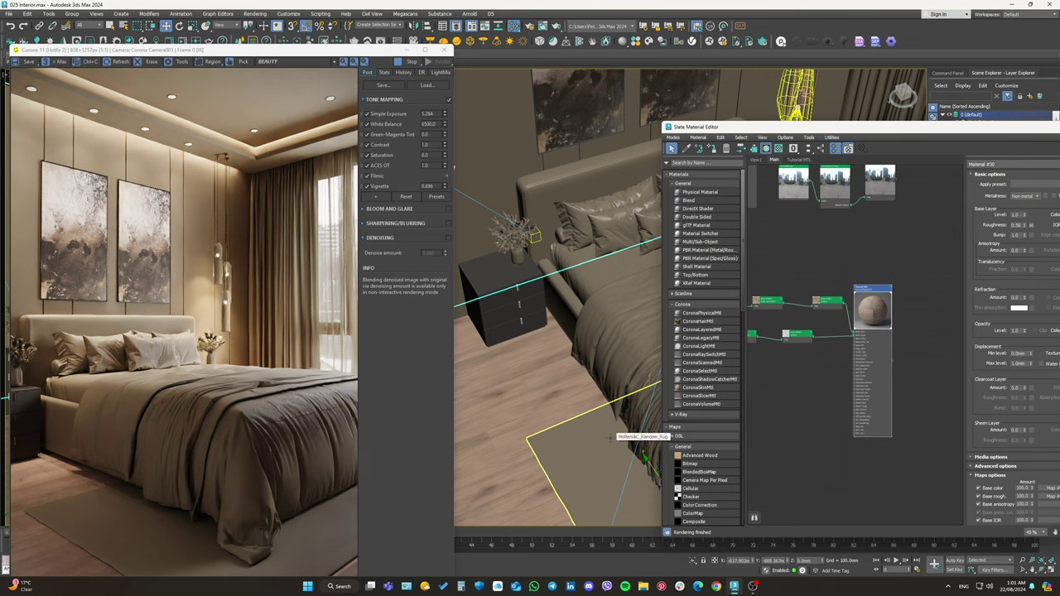
scroll(816, 390, down, 2)
scroll(816, 390, down, 1)
scroll(815, 390, down, 1)
scroll(815, 390, down, 1)
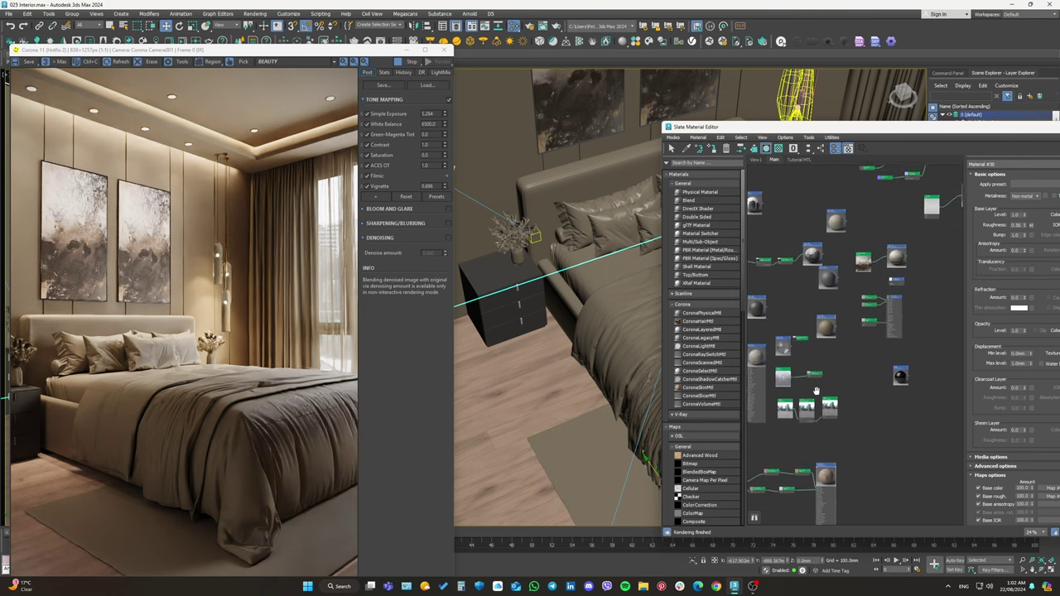
scroll(828, 331, up, 5)
scroll(845, 267, down, 3)
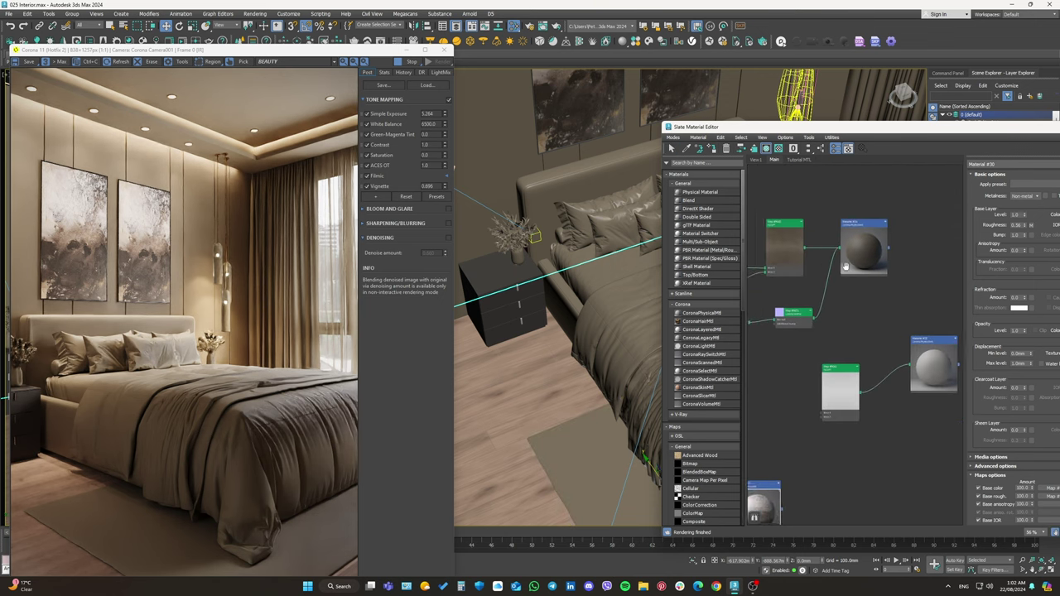
scroll(845, 267, up, 1)
scroll(853, 267, up, 2)
scroll(872, 266, down, 3)
scroll(885, 278, down, 2)
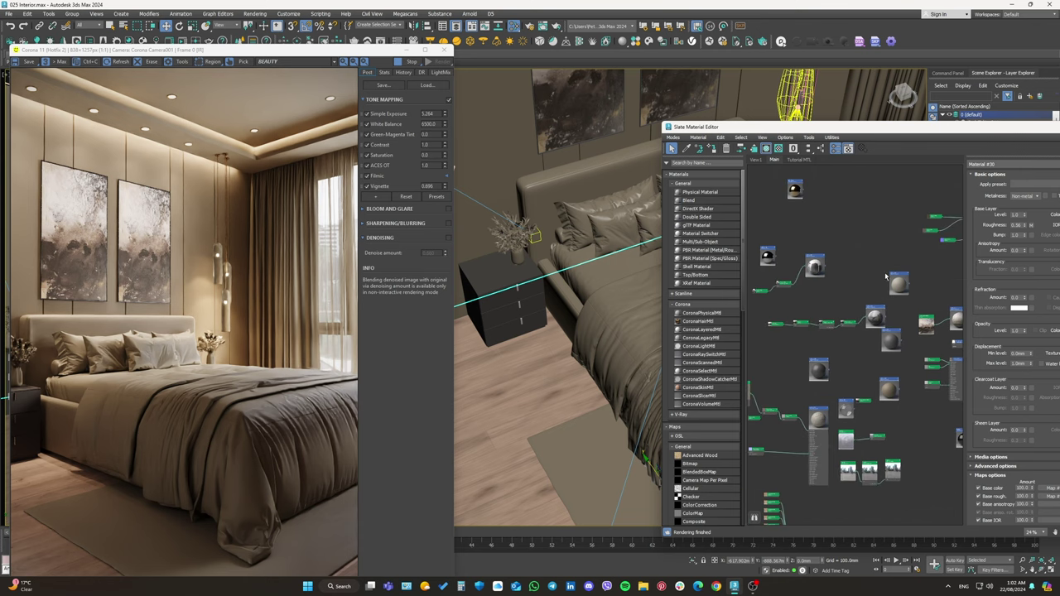
scroll(884, 271, up, 1)
scroll(884, 272, up, 1)
drag(828, 126, 696, 104)
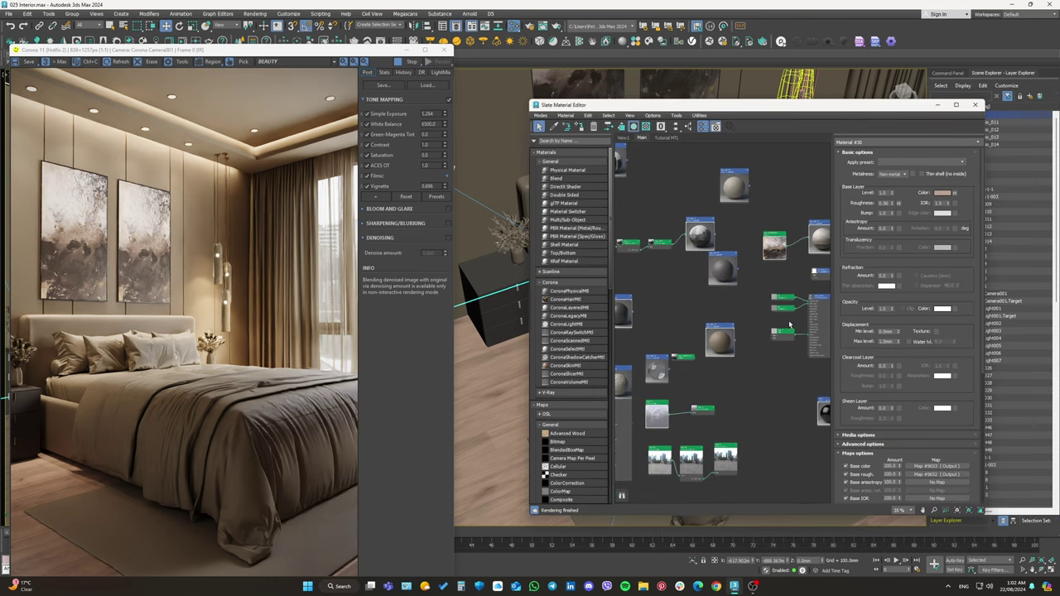
middle_drag(790, 326, 728, 325)
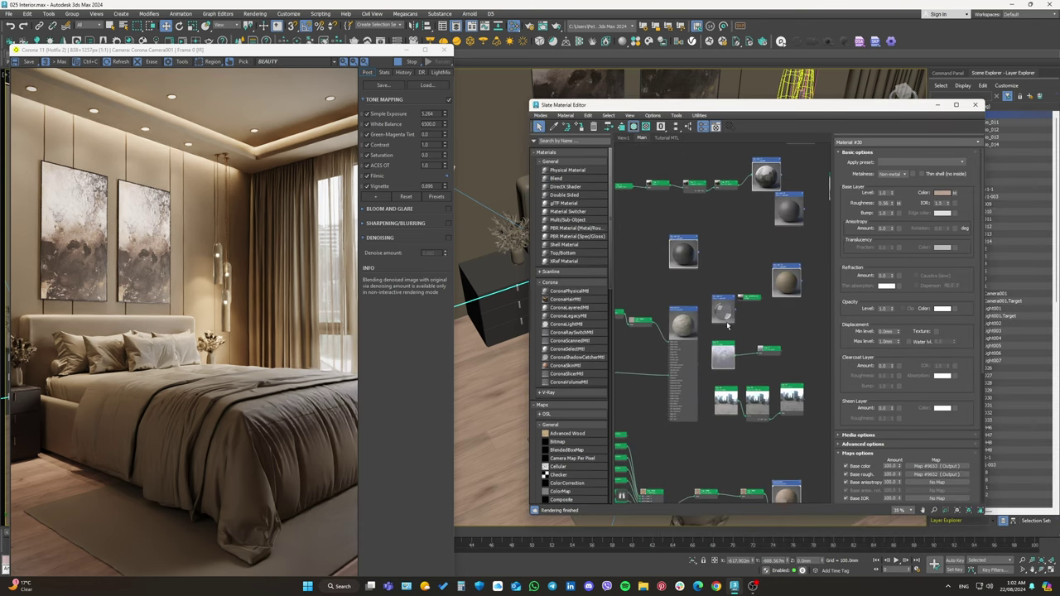
scroll(728, 325, up, 2)
scroll(762, 314, up, 2)
scroll(793, 300, up, 2)
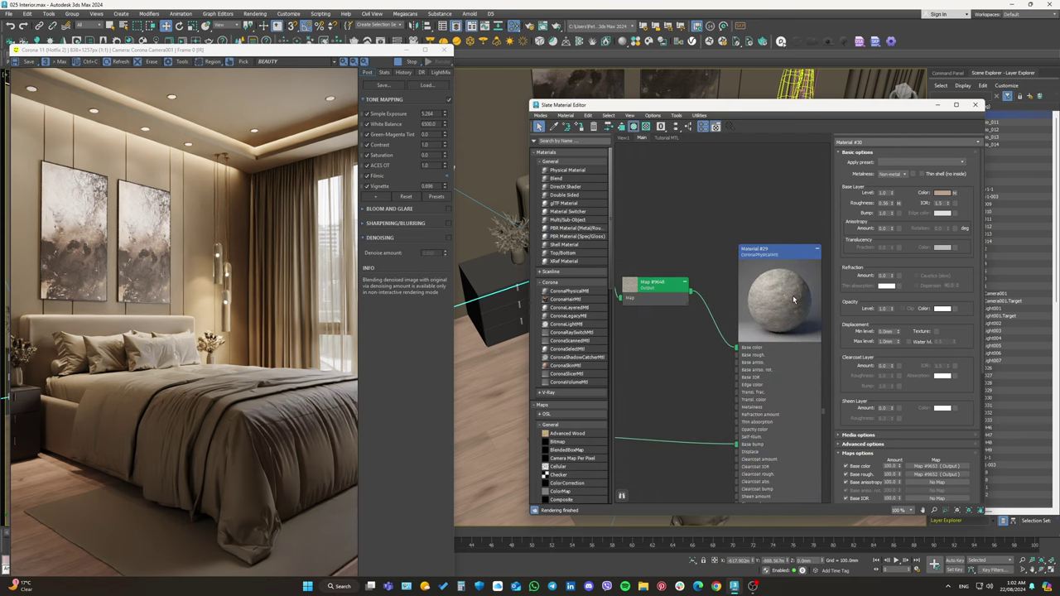
double_click(778, 299)
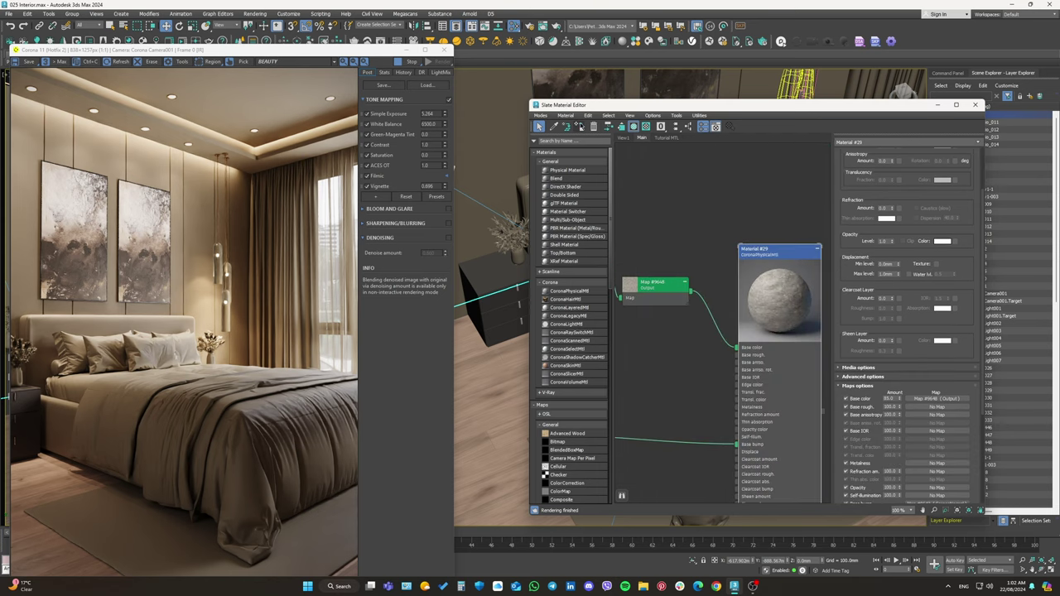
drag(579, 105, 709, 117)
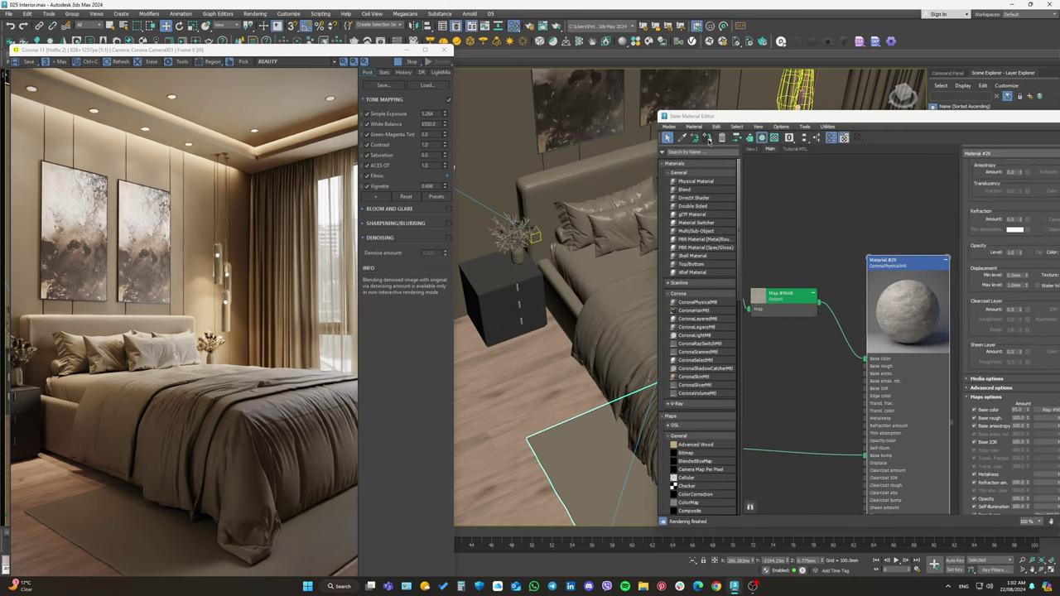
Show the rug material's texture in the viewport and frame the rug.
click(708, 138)
key(z)
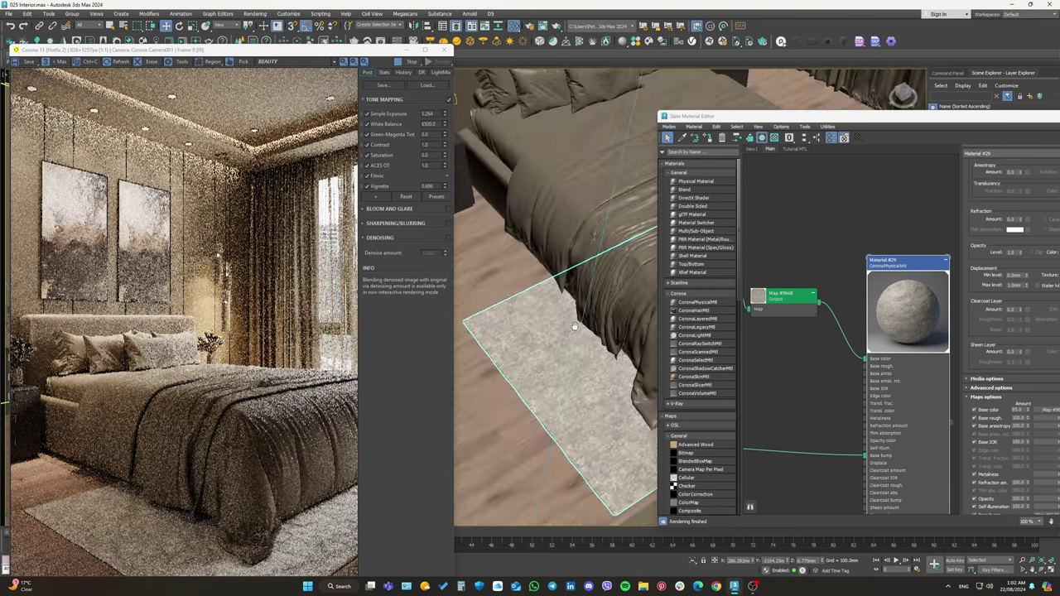
scroll(867, 317, down, 3)
scroll(867, 318, down, 3)
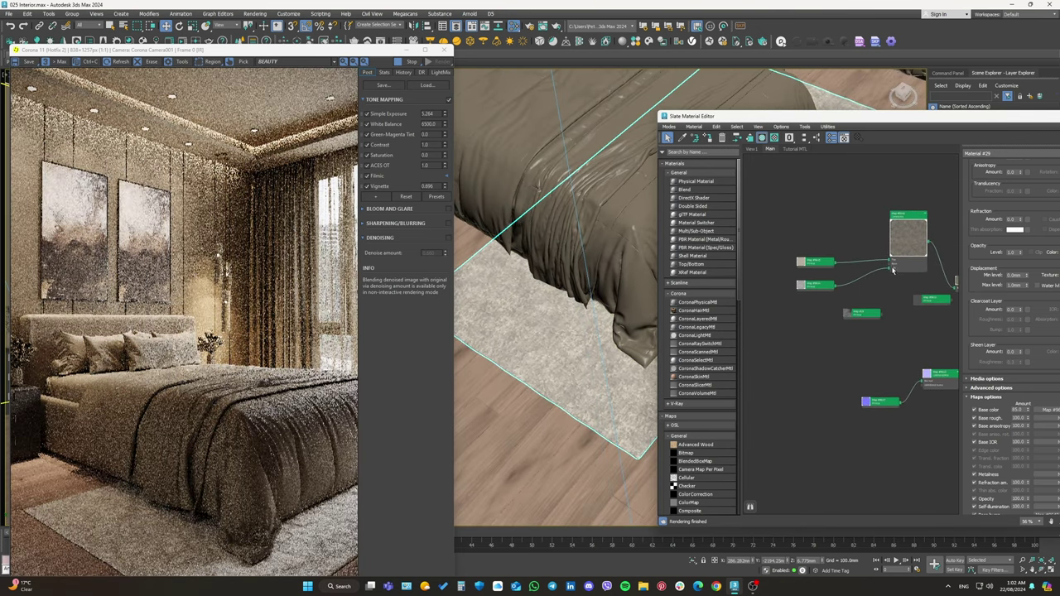
Open the carpet bitmap node and preview both carpet bitmap images full size.
double_click(816, 261)
drag(862, 118, 650, 92)
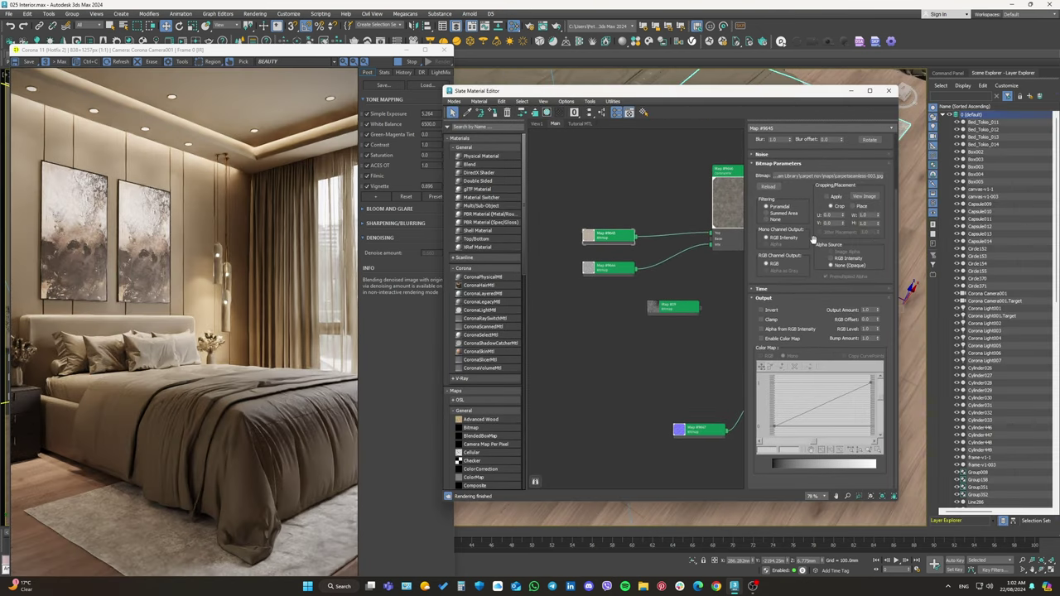
click(864, 196)
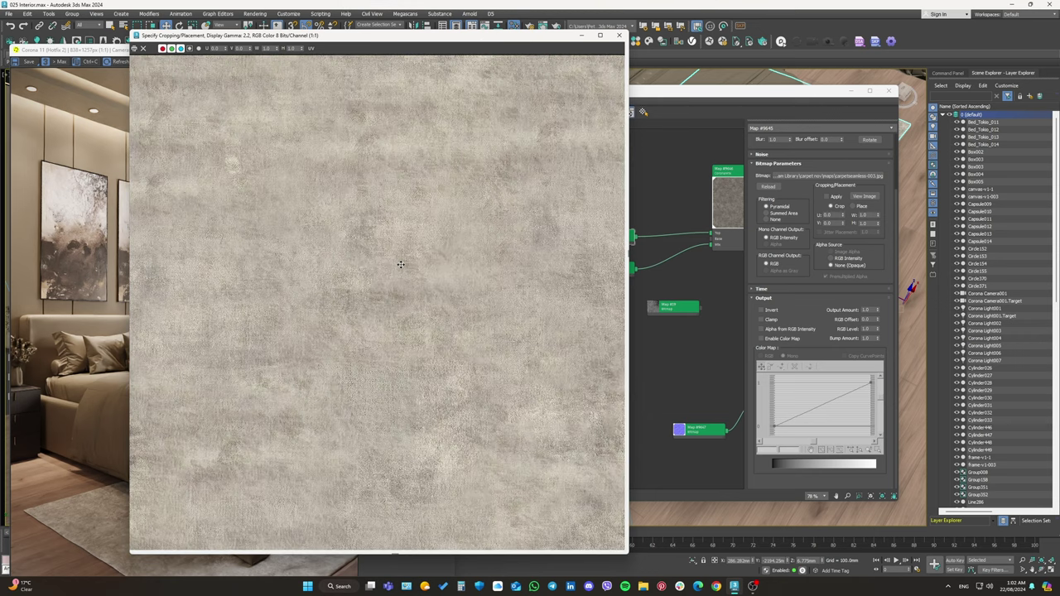
click(619, 36)
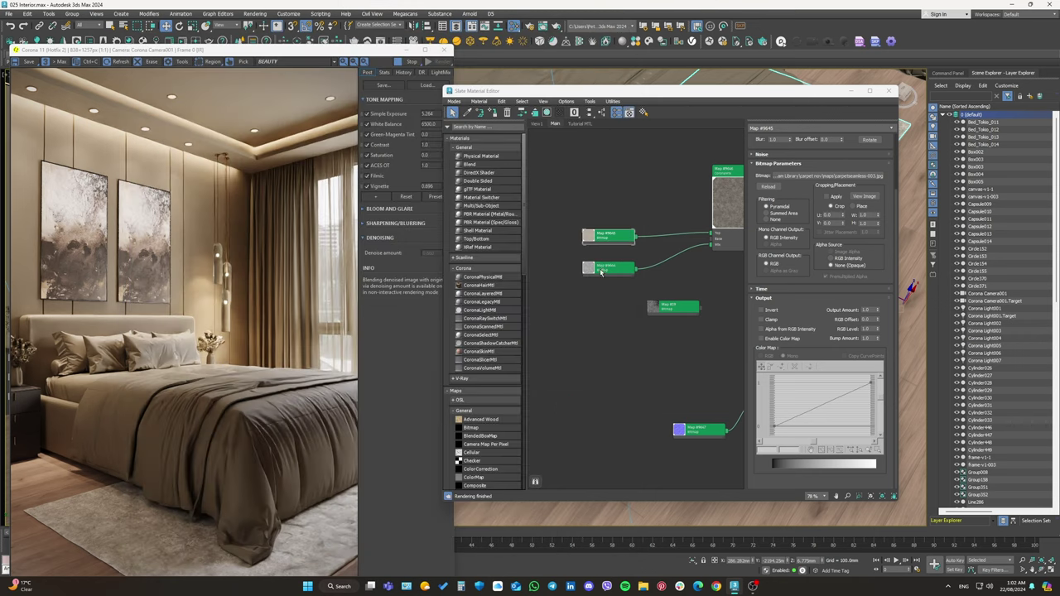
click(864, 196)
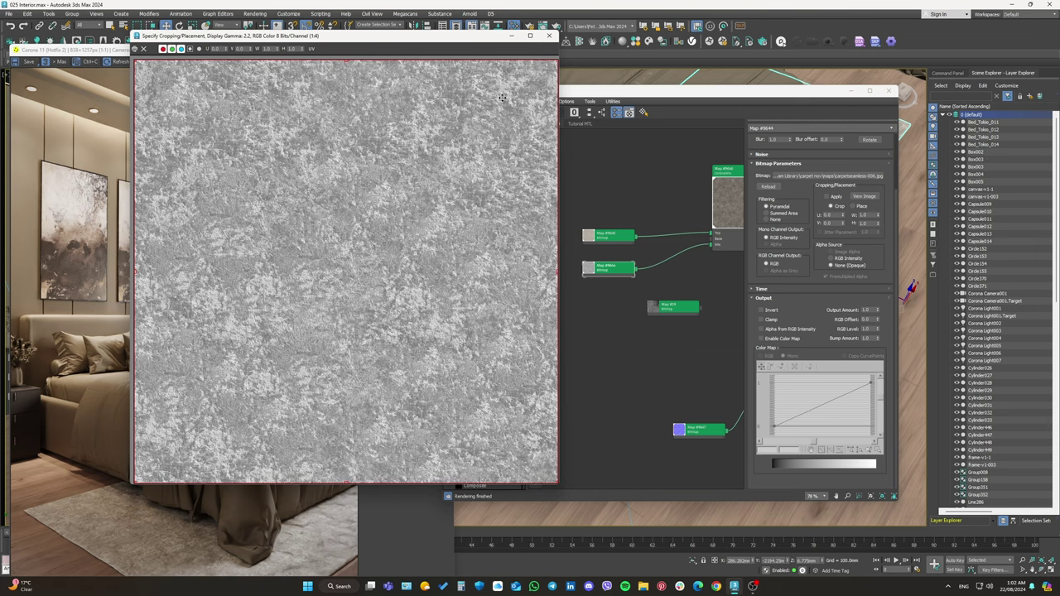
click(549, 36)
Open Map #19 and preview its rug specular bitmap image.
scroll(673, 311, up, 2)
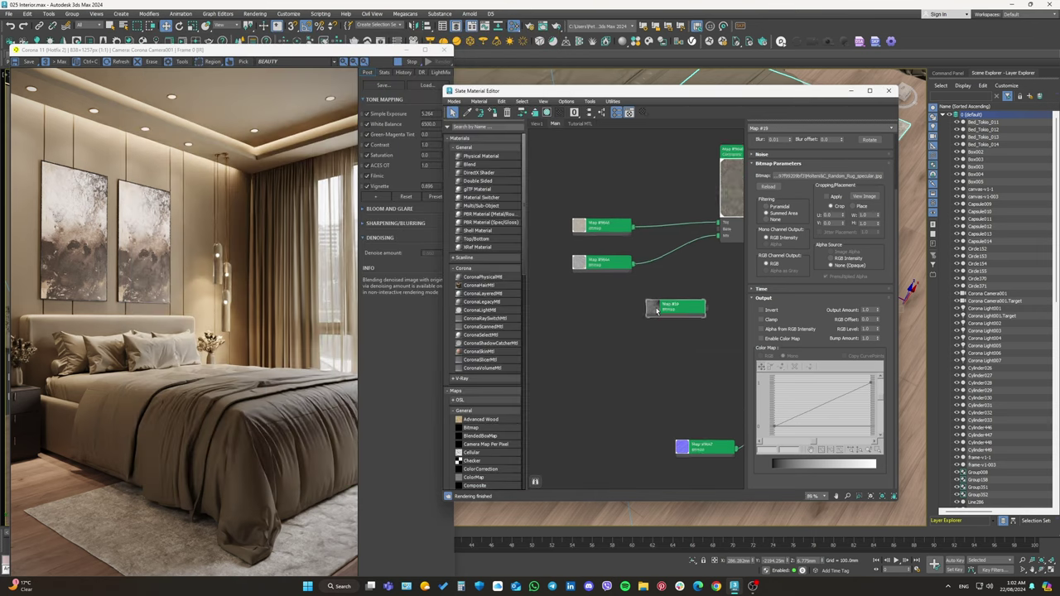
scroll(671, 312, up, 2)
double_click(657, 313)
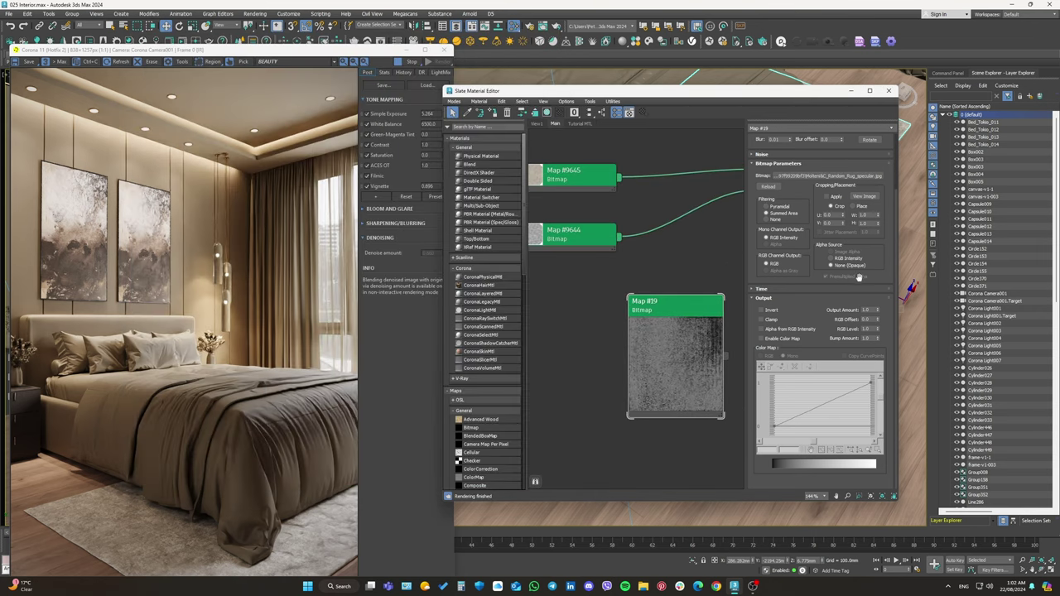
click(861, 196)
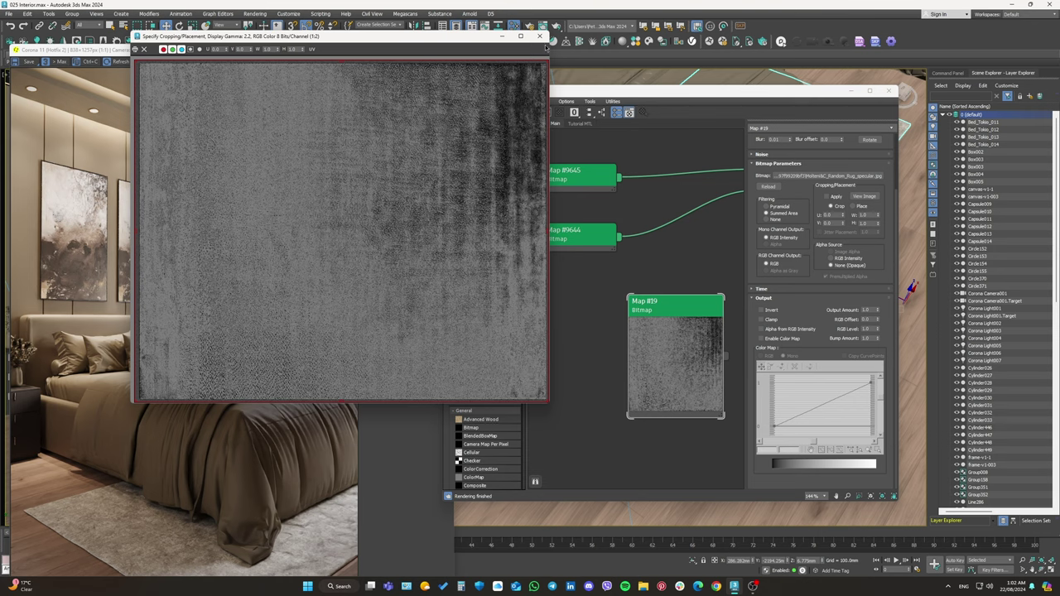
click(539, 36)
Review the rug's UVW Map modifier settings: 1000mm box mapping.
drag(852, 90, 710, 110)
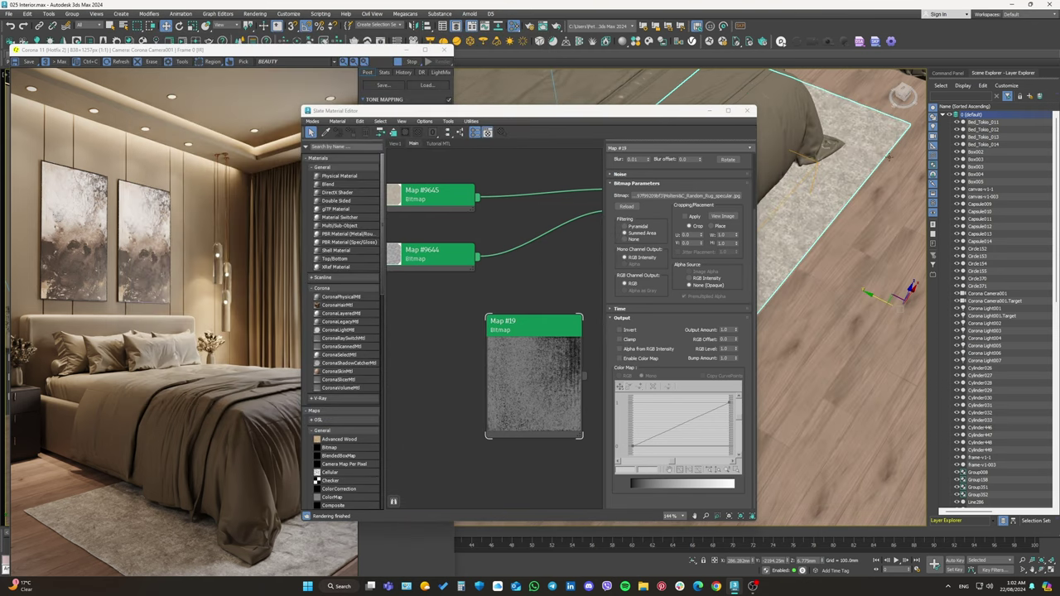
click(948, 73)
alt+middle_drag(814, 187, 820, 199)
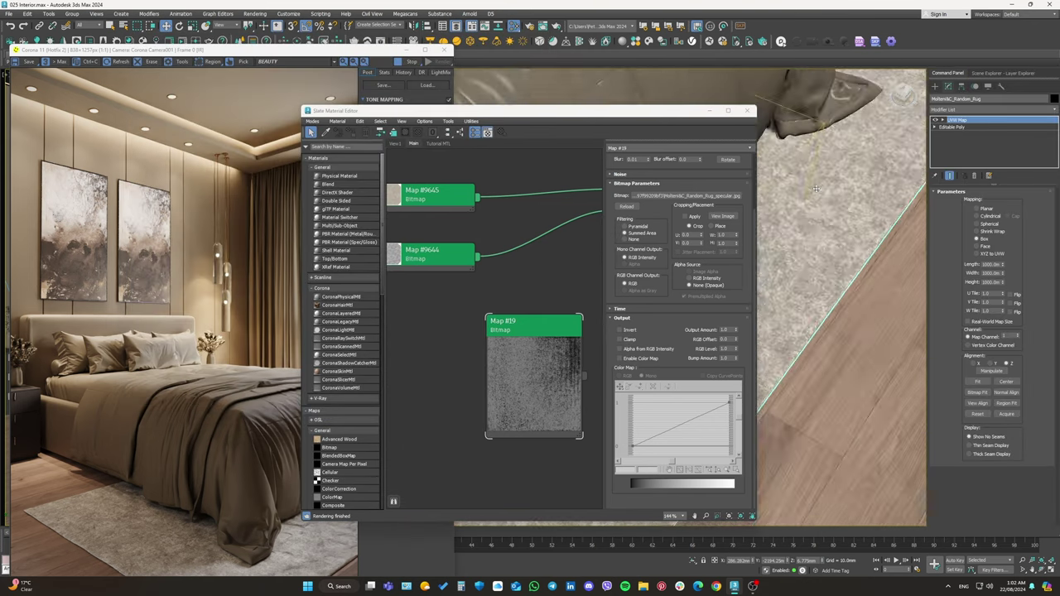
drag(497, 110, 706, 69)
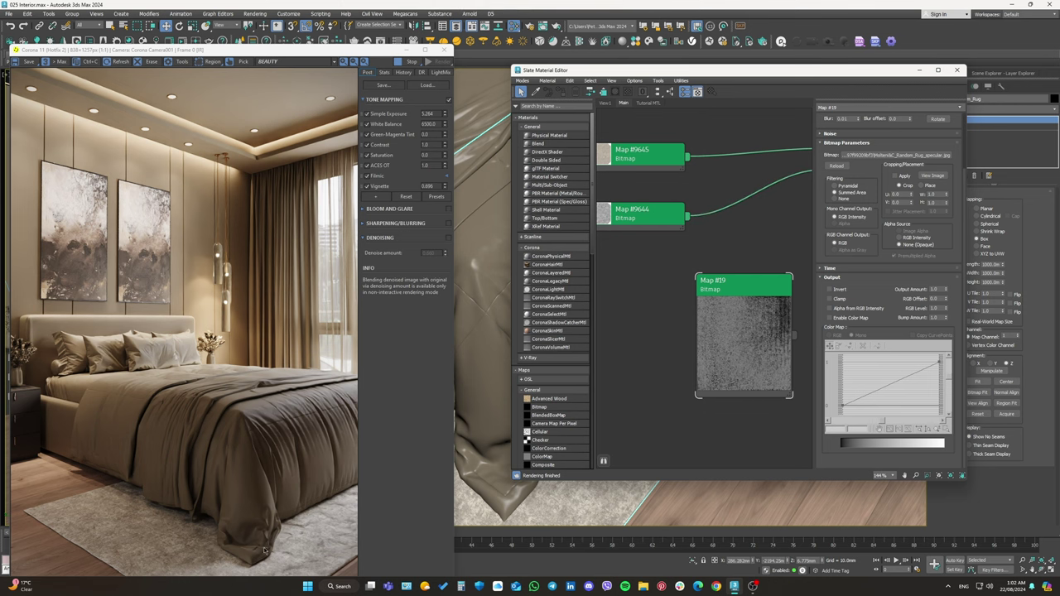
scroll(329, 542, up, 5)
scroll(329, 534, up, 3)
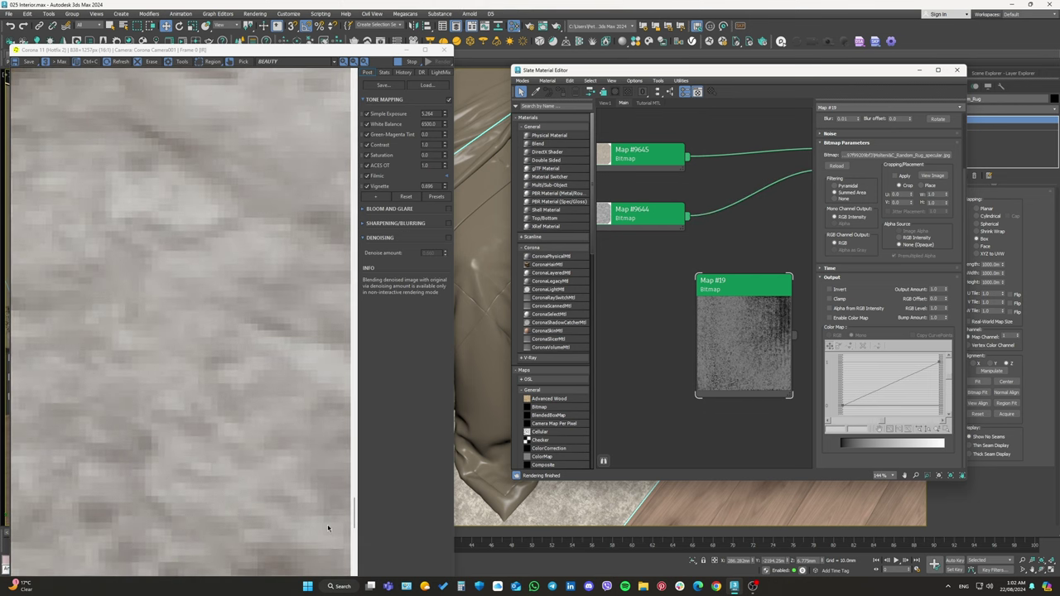
scroll(328, 528, down, 4)
scroll(327, 528, down, 4)
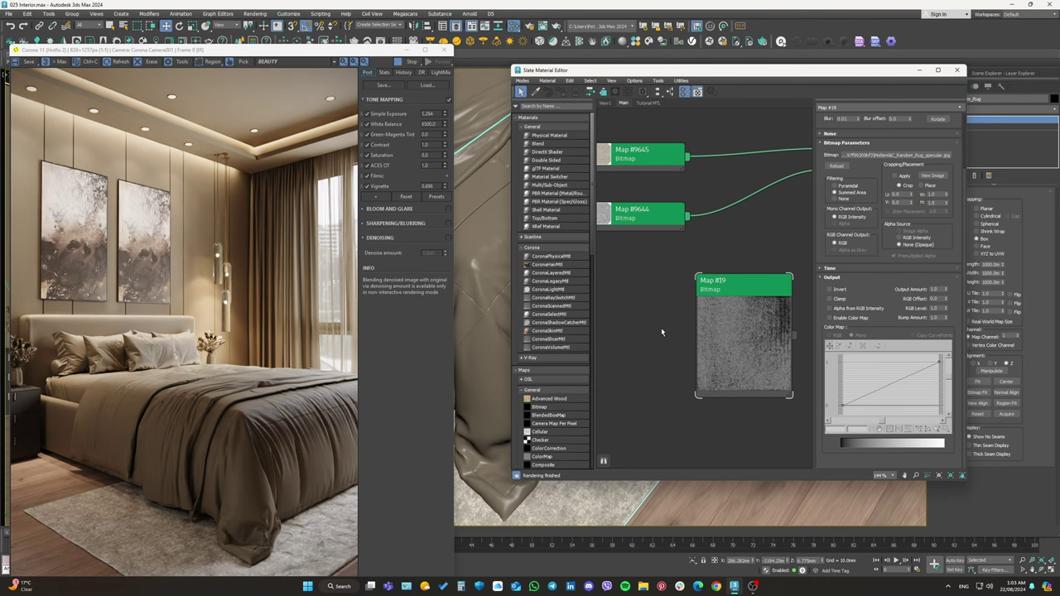
Zoom around the Slate node view and open Material #34's parameters.
scroll(661, 332, down, 2)
scroll(667, 336, down, 5)
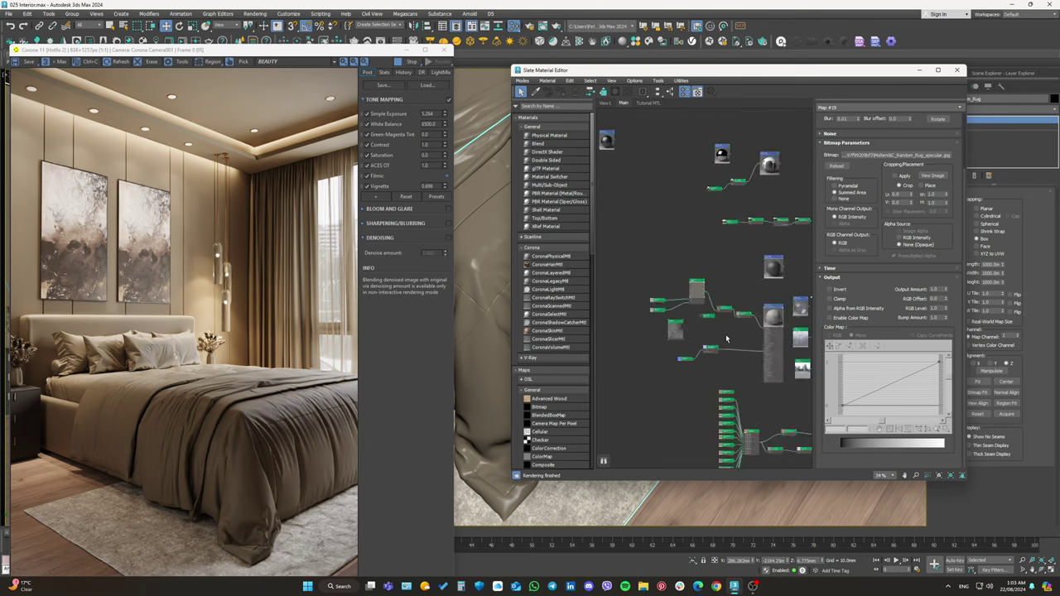
scroll(672, 339, down, 3)
scroll(679, 342, down, 4)
scroll(683, 340, up, 2)
scroll(712, 336, up, 3)
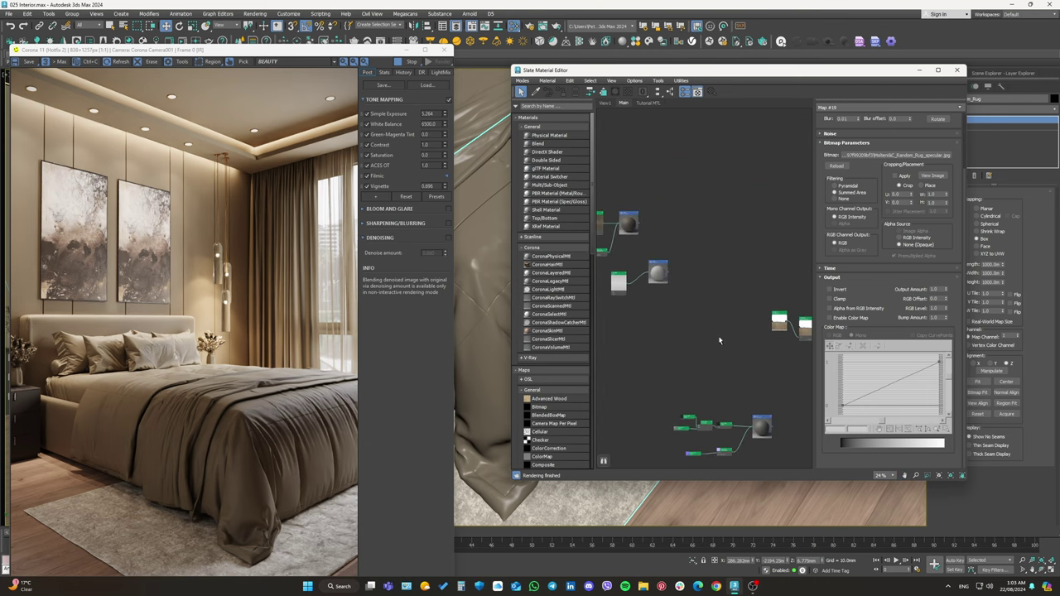
scroll(679, 265, up, 4)
scroll(665, 224, up, 3)
double_click(665, 217)
Pan to the other node trees and open Material #39's parameters.
scroll(621, 207, down, 3)
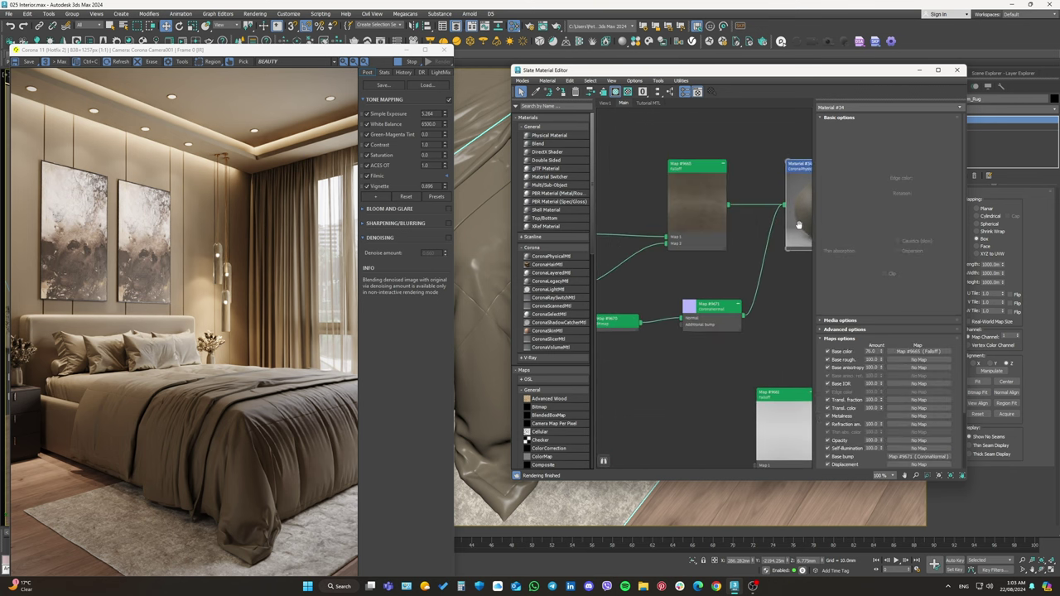
middle_drag(745, 244, 776, 276)
scroll(775, 275, down, 4)
scroll(762, 293, down, 3)
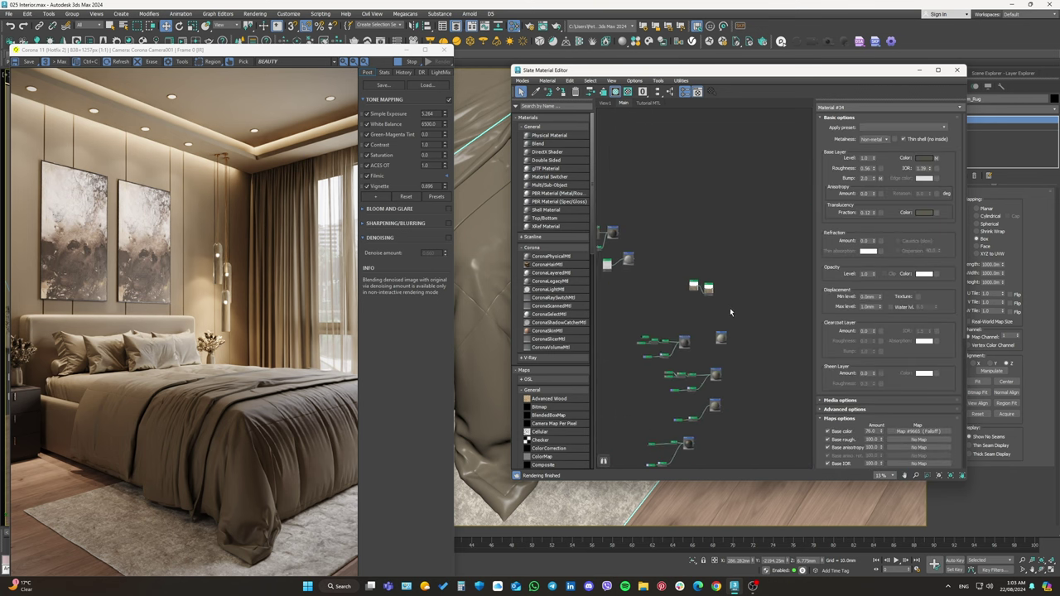
scroll(698, 339, up, 3)
scroll(694, 331, up, 2)
scroll(691, 325, up, 2)
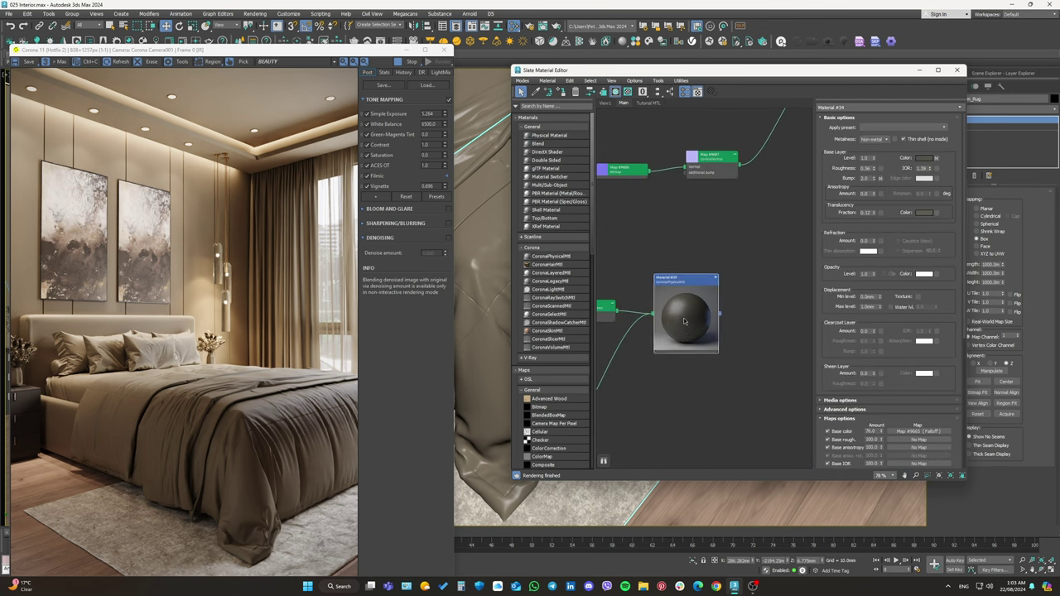
double_click(690, 320)
Inspect the 4096×4096 Albedo CoronaBitmap and show a large preview of its texture.
scroll(690, 321, down, 3)
scroll(712, 298, down, 2)
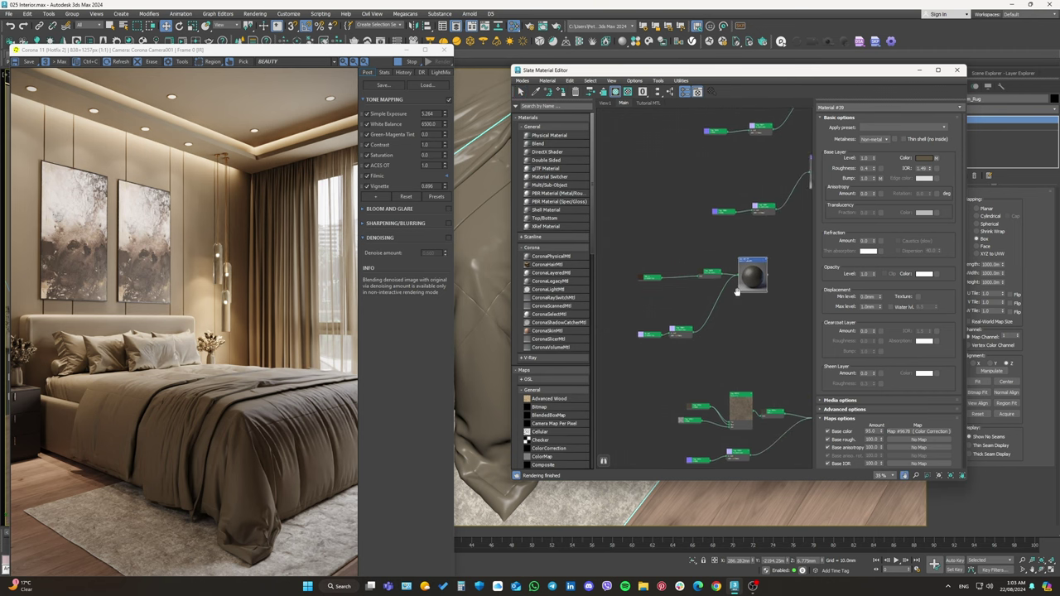
mouse_move(735, 296)
middle_down()
mouse_move(672, 229)
mouse_move(767, 351)
middle_up()
scroll(672, 228, up, 4)
mouse_move(913, 327)
middle_down()
mouse_move(838, 250)
mouse_move(789, 407)
middle_up()
scroll(838, 250, down, 1)
double_click(679, 282)
scroll(665, 283, up, 4)
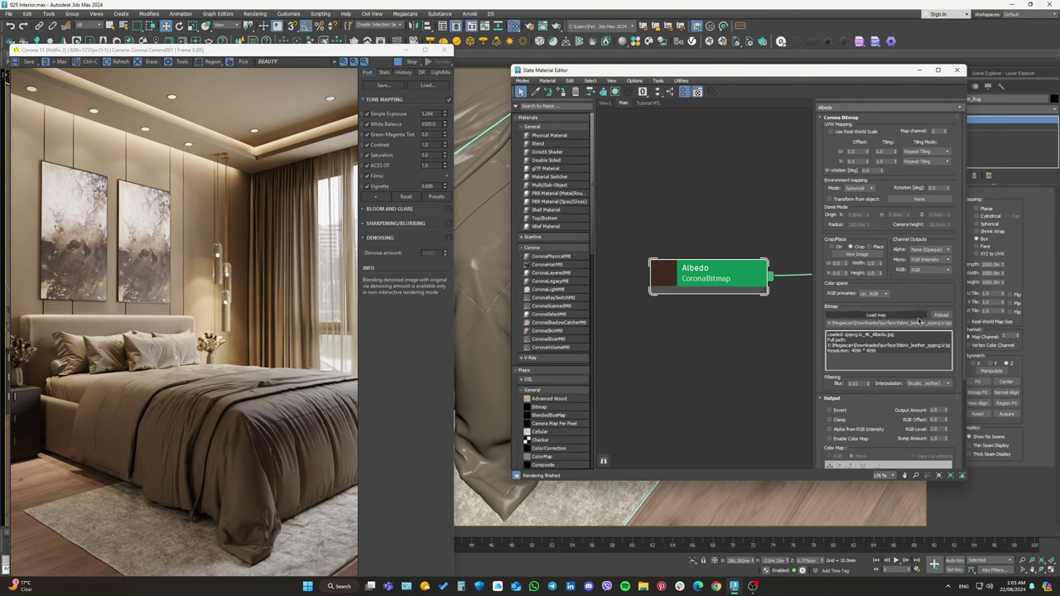
mouse_move(921, 299)
mouse_down()
mouse_move(916, 219)
mouse_move(911, 323)
mouse_up()
scroll(704, 299, up, 1)
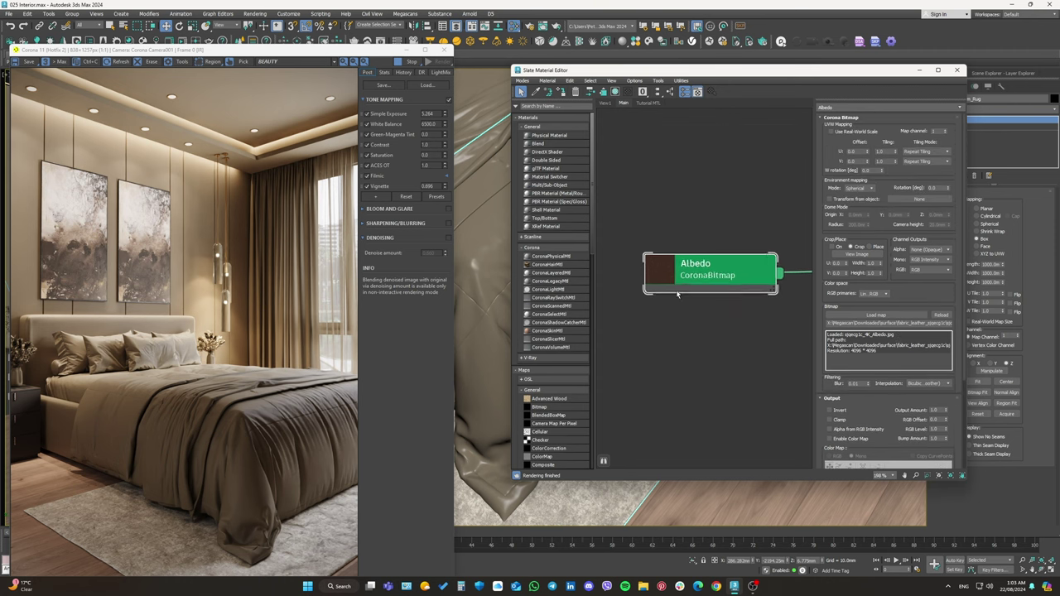
double_click(662, 278)
Return to Material #39, whose Albedo feeds Base color through Color Correction.
scroll(708, 311, down, 3)
scroll(633, 298, down, 4)
scroll(663, 298, down, 3)
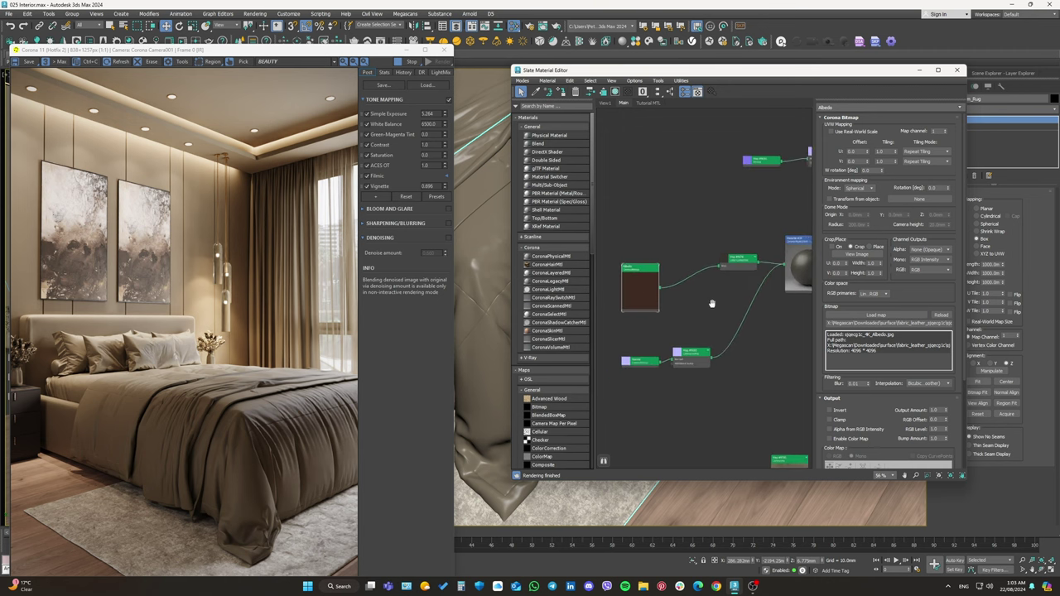
scroll(729, 296, down, 3)
scroll(728, 297, up, 3)
double_click(729, 296)
drag(580, 70, 760, 112)
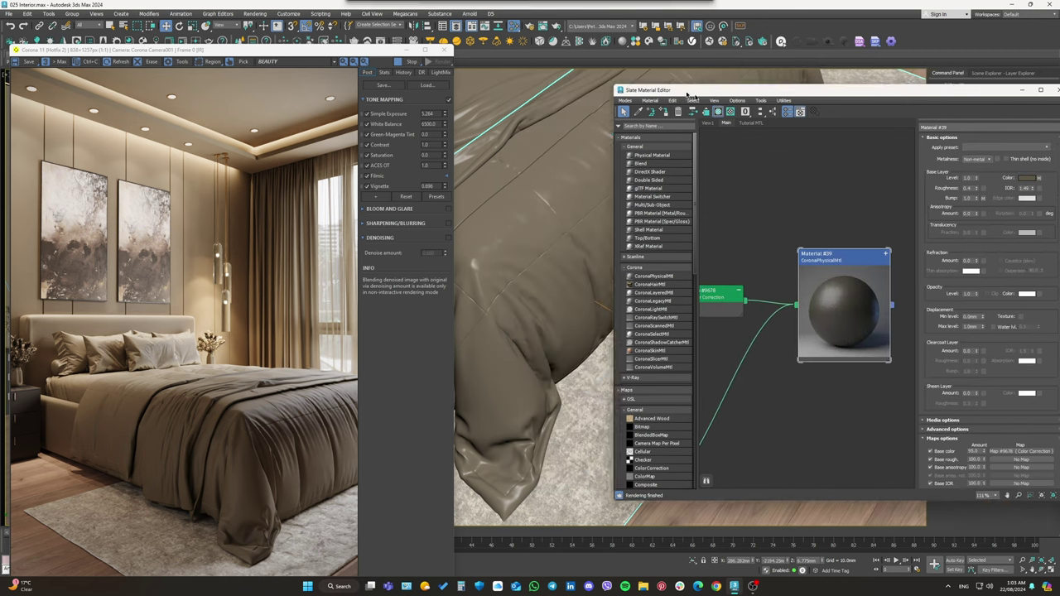
scroll(507, 239, up, 5)
scroll(507, 240, down, 3)
scroll(506, 240, down, 2)
alt+middle_drag(507, 239, 617, 247)
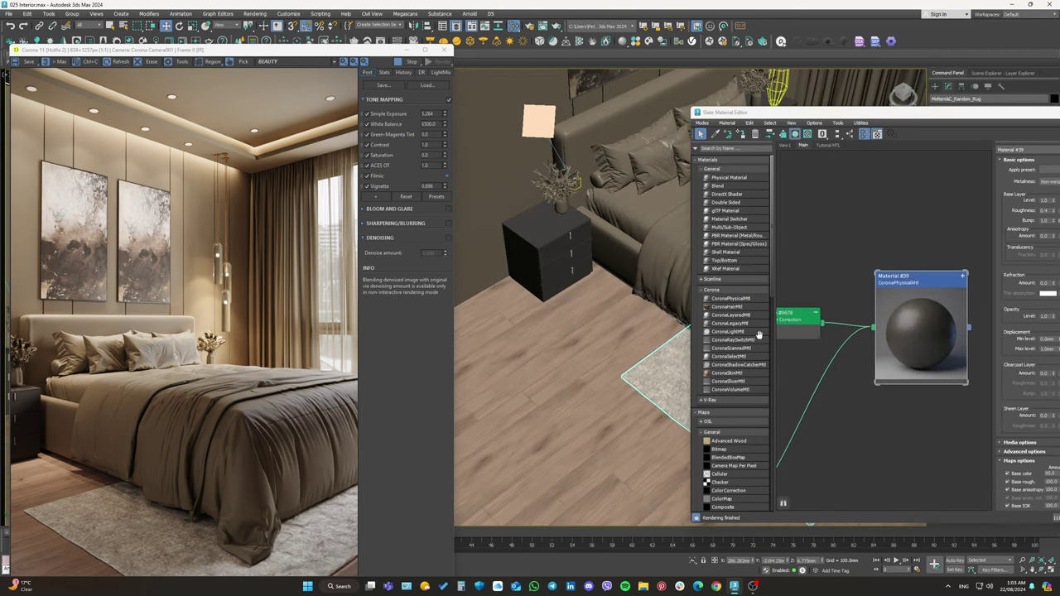
scroll(617, 247, up, 3)
scroll(617, 247, down, 3)
click(615, 243)
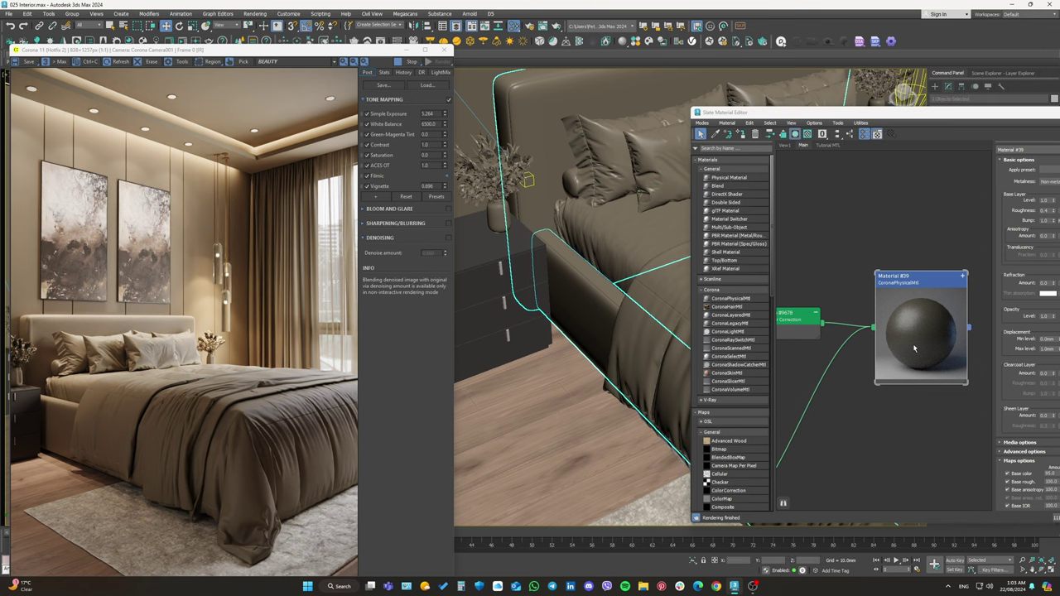
scroll(615, 243, down, 2)
click(601, 277)
scroll(607, 310, up, 3)
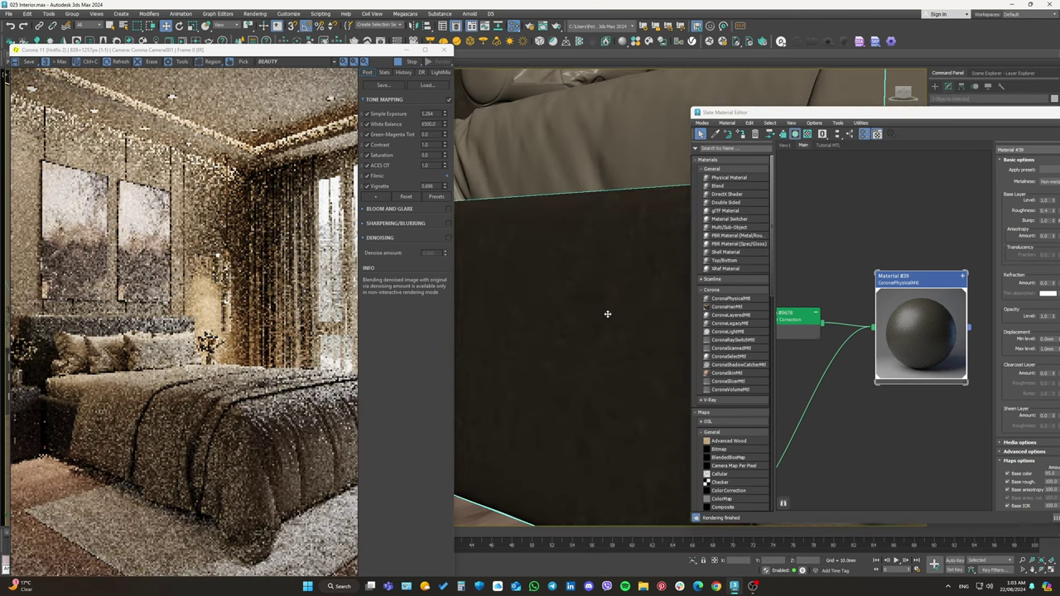
scroll(608, 314, down, 2)
scroll(80, 371, up, 1)
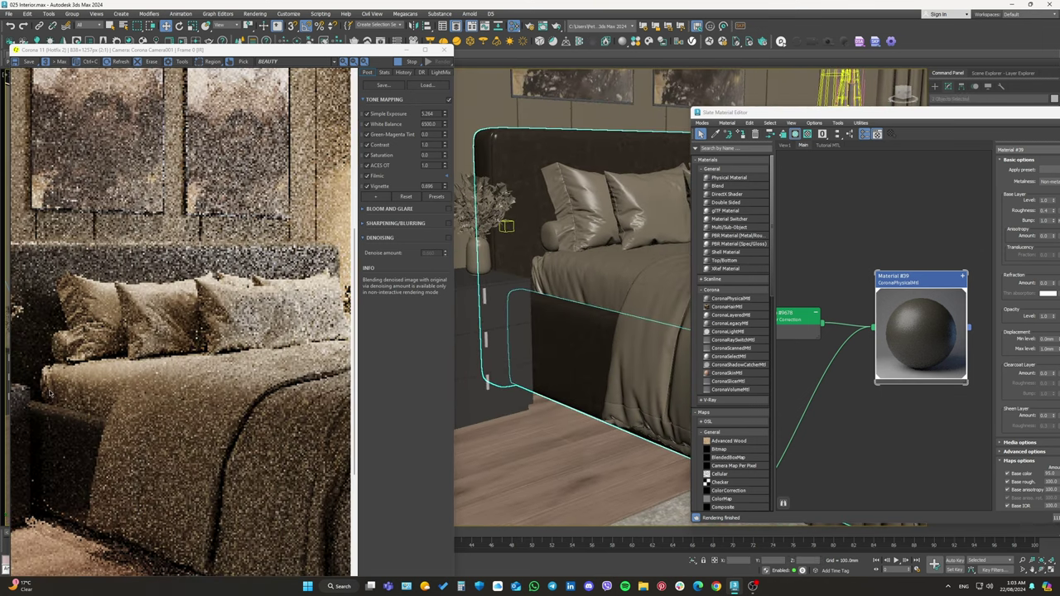
scroll(80, 372, up, 1)
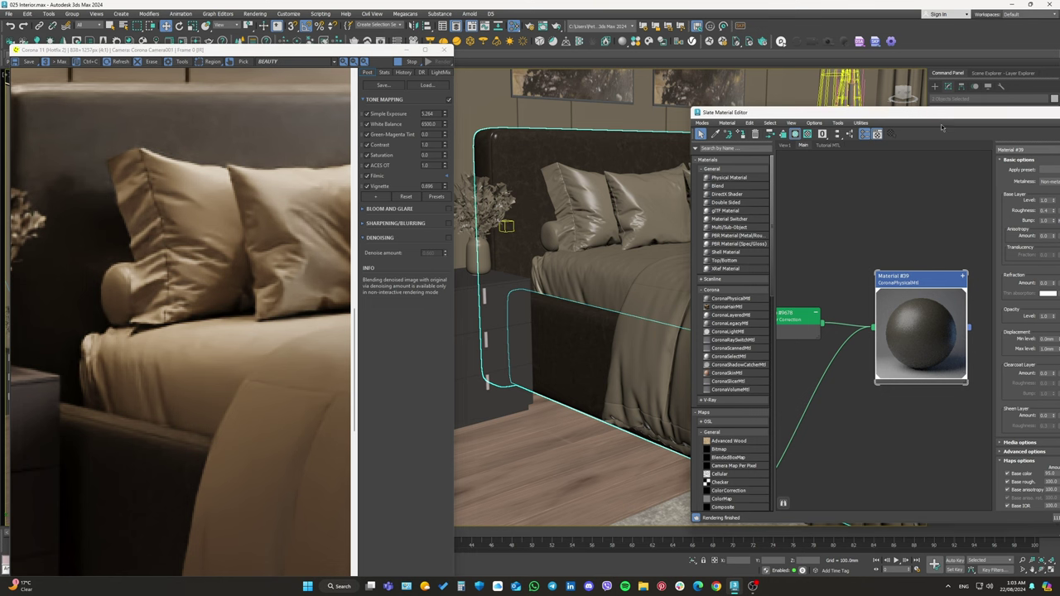
drag(941, 127, 804, 130)
scroll(889, 246, down, 5)
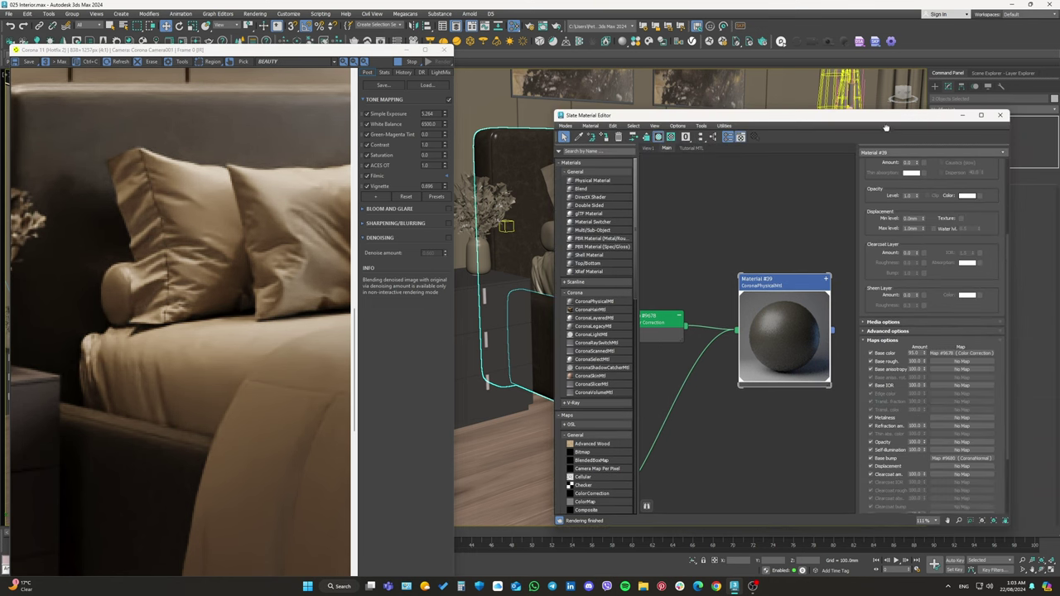
scroll(889, 246, up, 5)
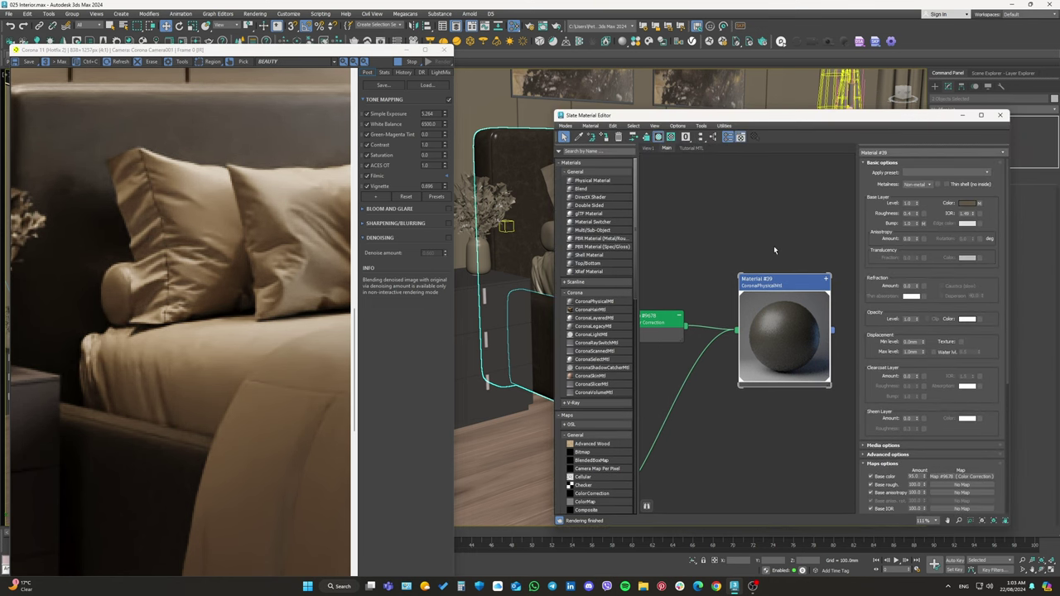
scroll(777, 268, down, 5)
scroll(728, 308, down, 3)
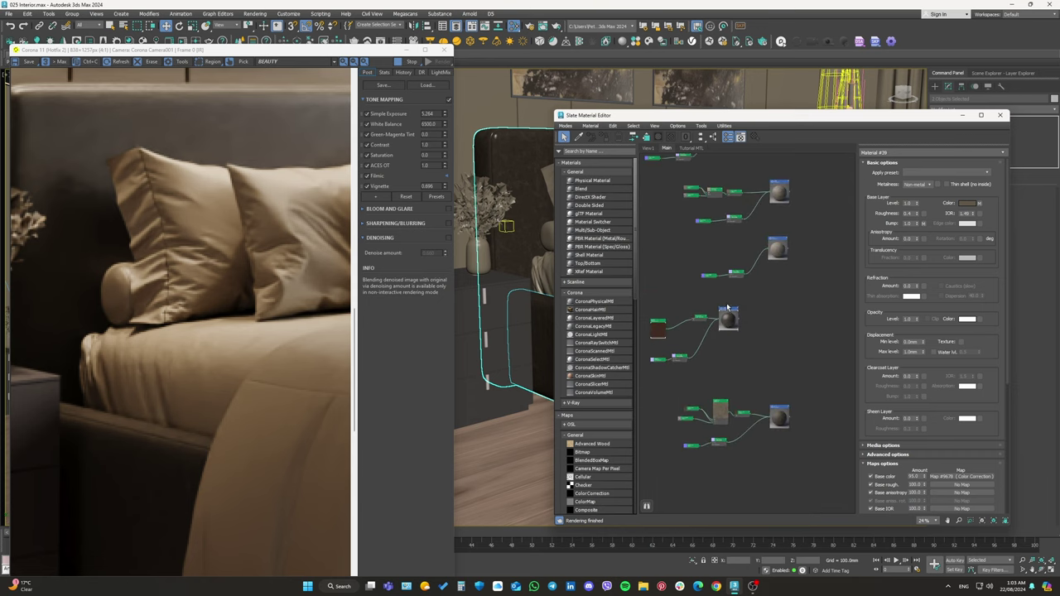
drag(704, 121, 408, 163)
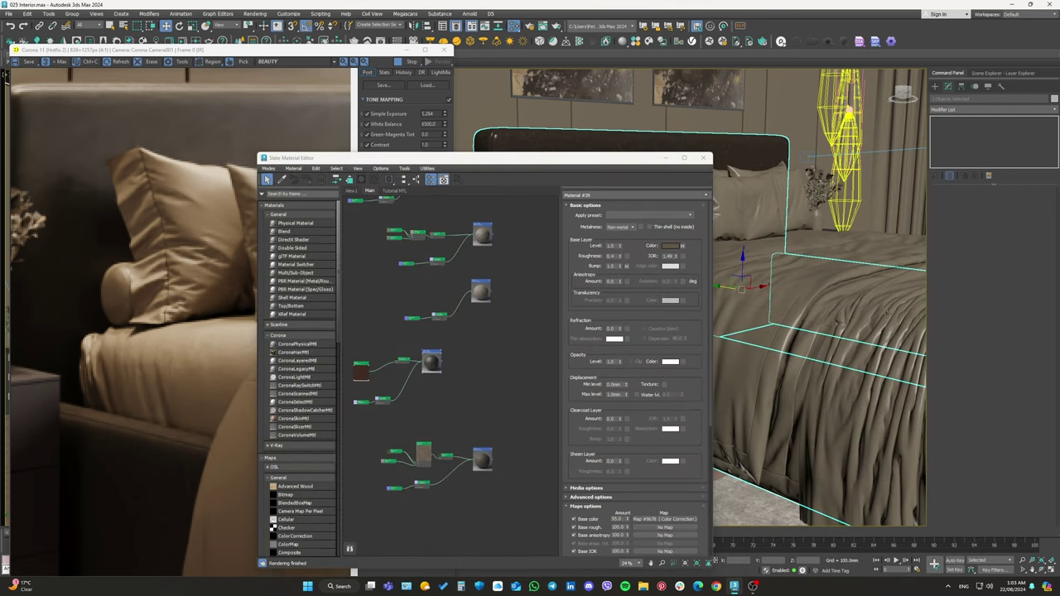
Select the bed Bed_Tokio_014 and orbit the view around it.
click(886, 313)
alt+middle_drag(886, 314, 789, 278)
scroll(811, 294, down, 3)
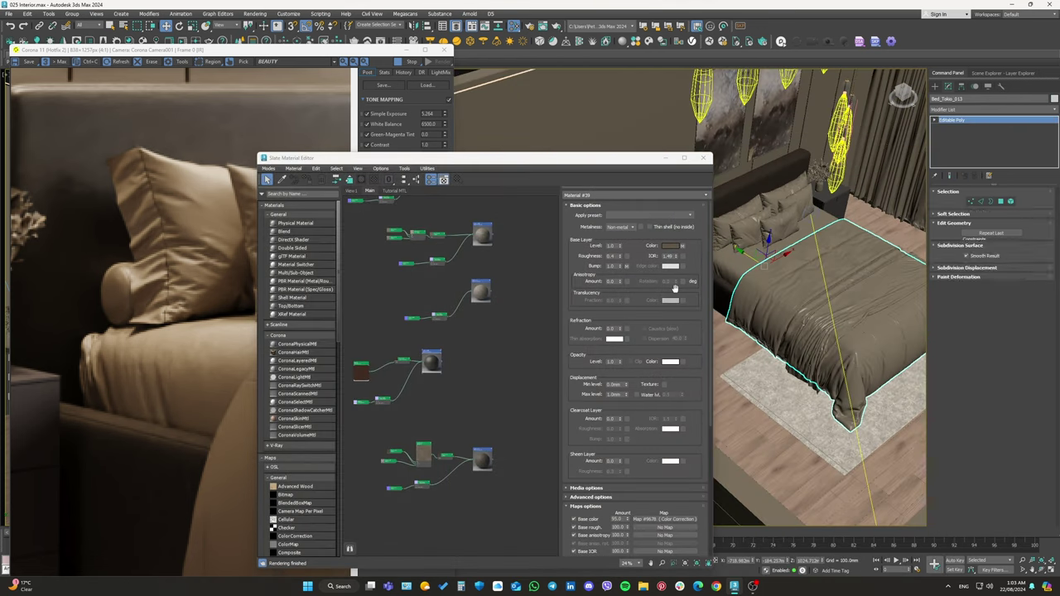
scroll(489, 319, up, 2)
scroll(507, 329, up, 2)
scroll(507, 328, up, 5)
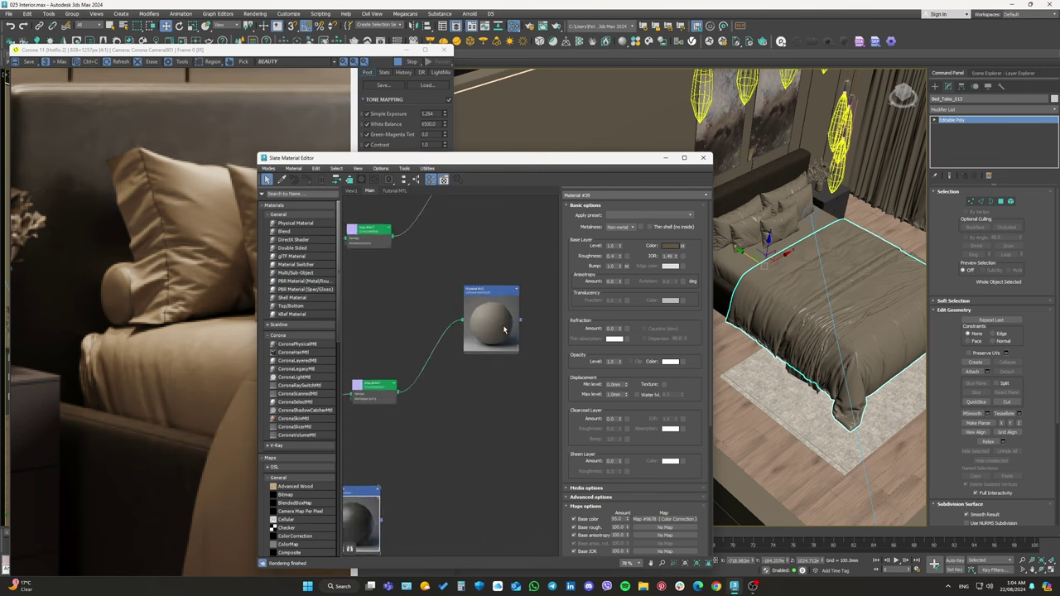
scroll(496, 319, down, 5)
scroll(489, 313, up, 5)
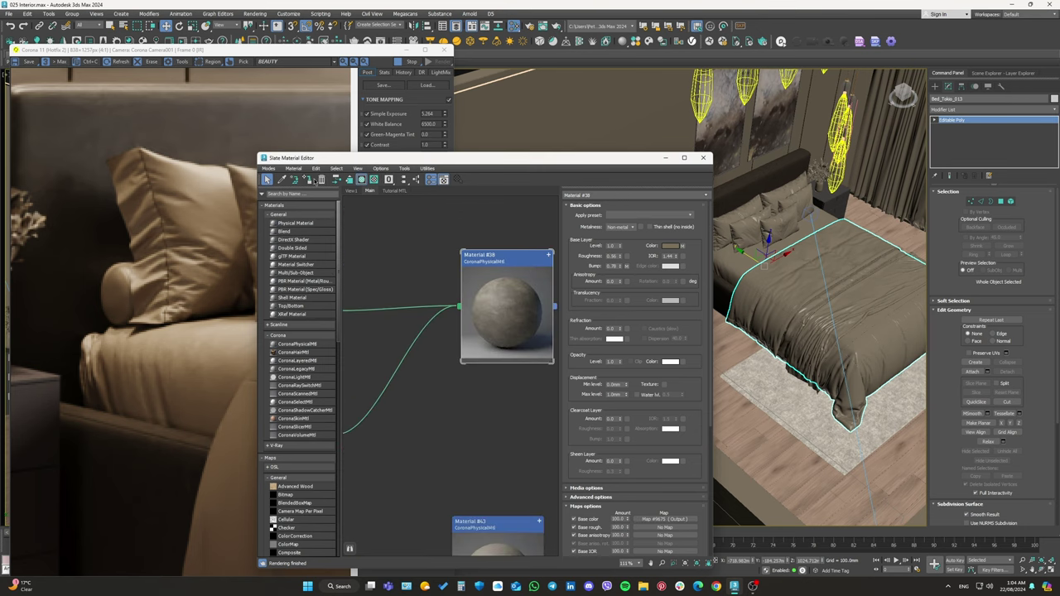
scroll(822, 292, up, 3)
scroll(821, 292, up, 4)
scroll(821, 293, down, 5)
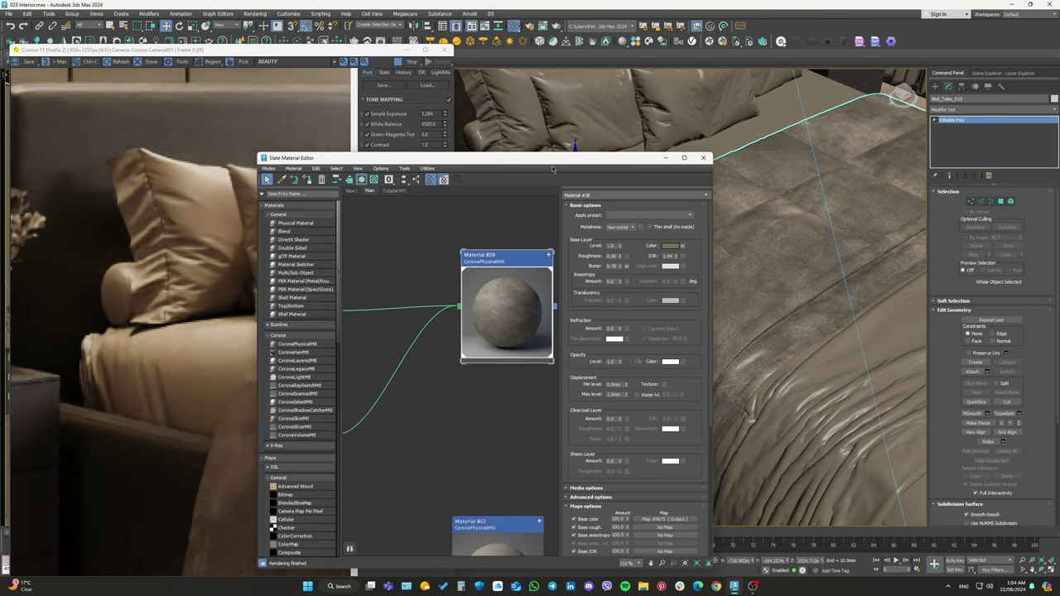
Move the material editor aside and open Map #9672's bitmap settings.
drag(414, 157, 688, 121)
scroll(243, 343, down, 3)
scroll(299, 437, up, 3)
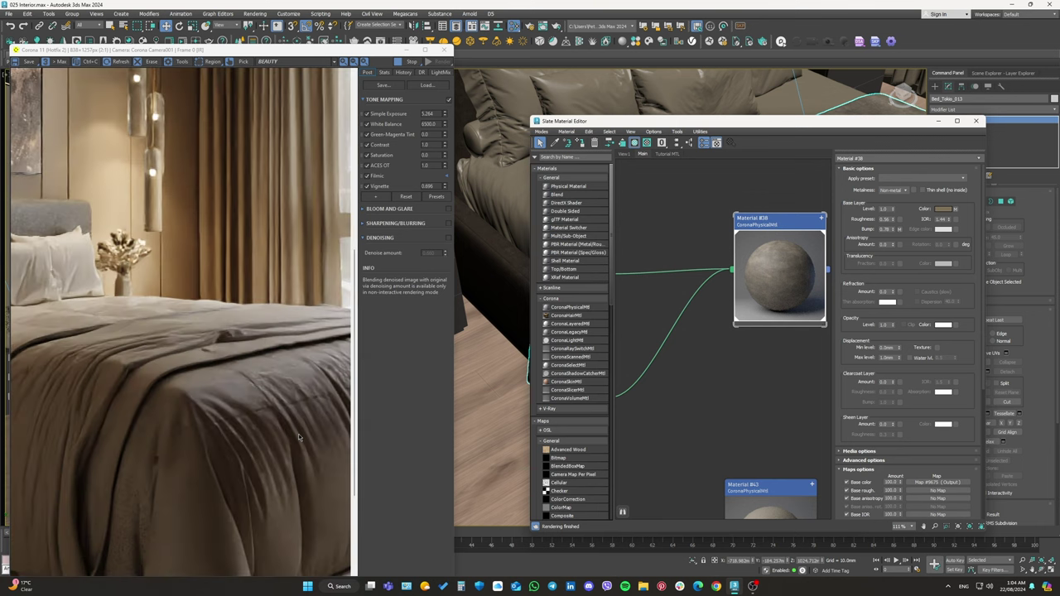
scroll(299, 431, down, 3)
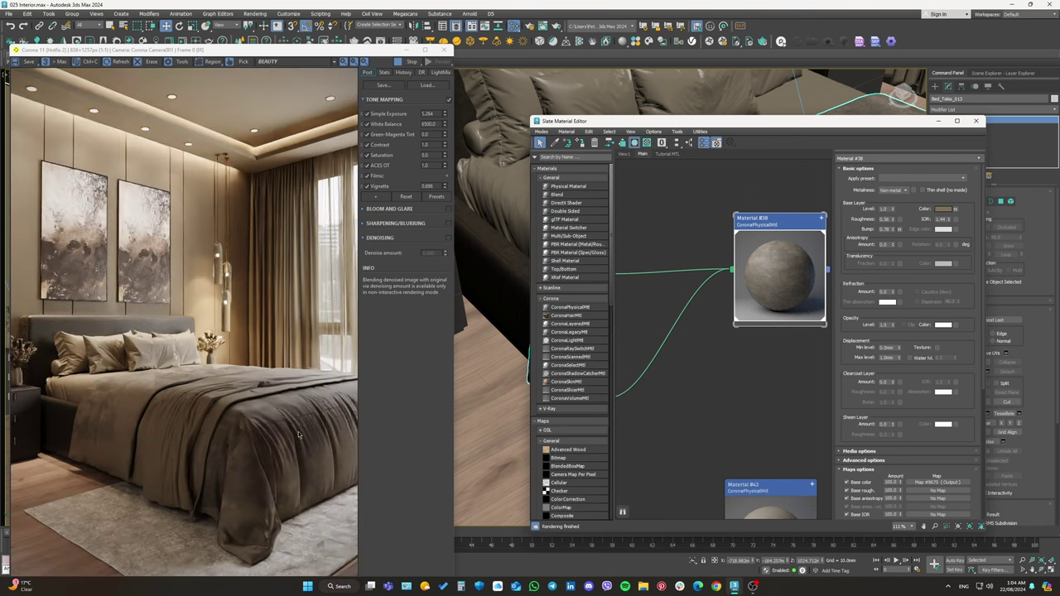
scroll(304, 486, up, 5)
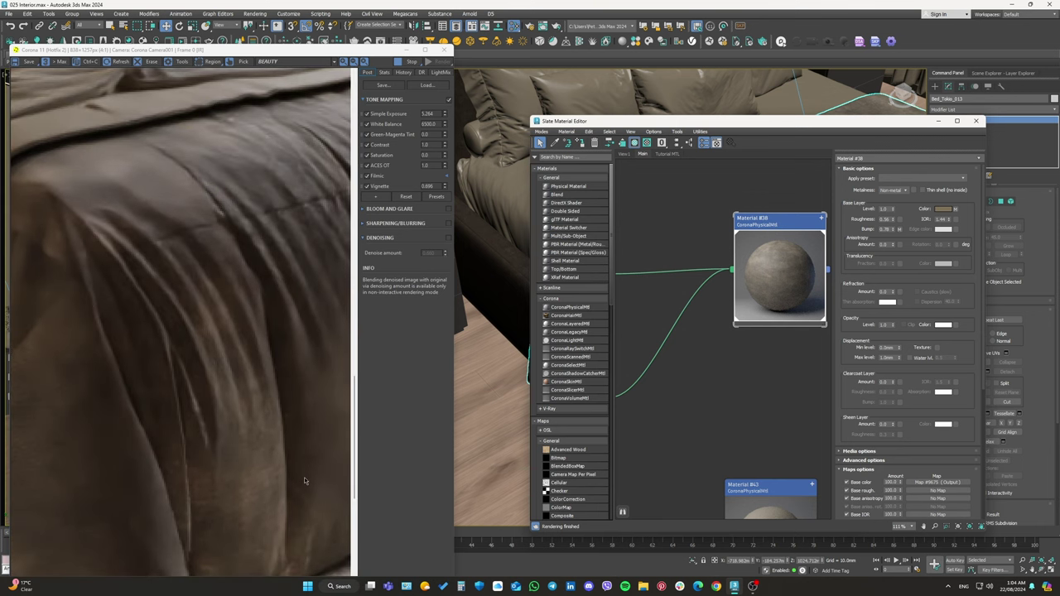
scroll(304, 477, down, 5)
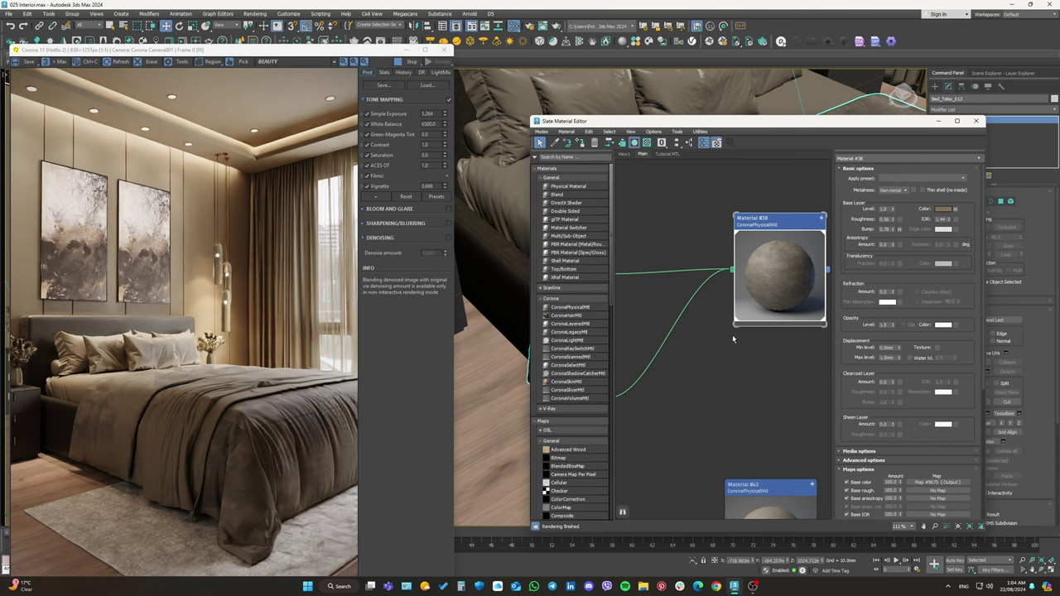
scroll(733, 339, down, 5)
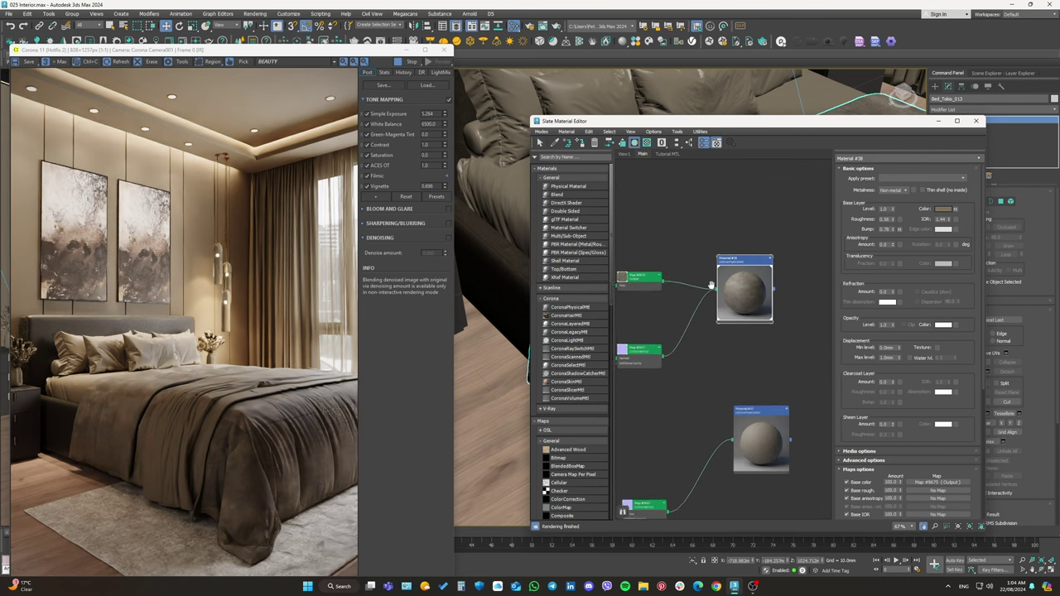
scroll(711, 285, up, 3)
scroll(710, 285, up, 2)
double_click(662, 273)
Preview Map #9672's full bitmap image twice, closing each preview.
click(950, 294)
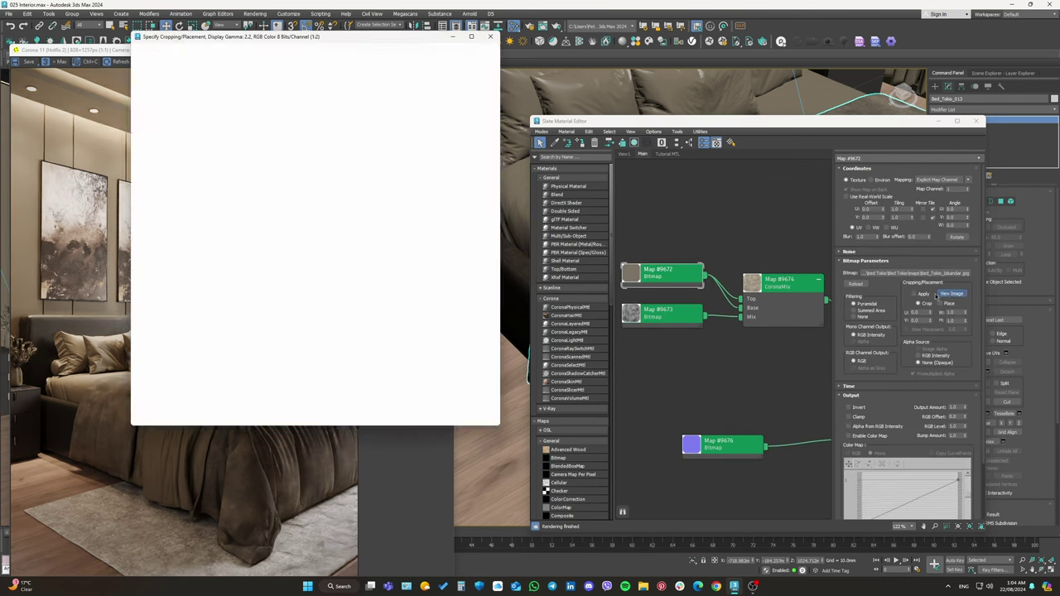
click(492, 38)
scroll(632, 304, down, 2)
scroll(633, 303, down, 1)
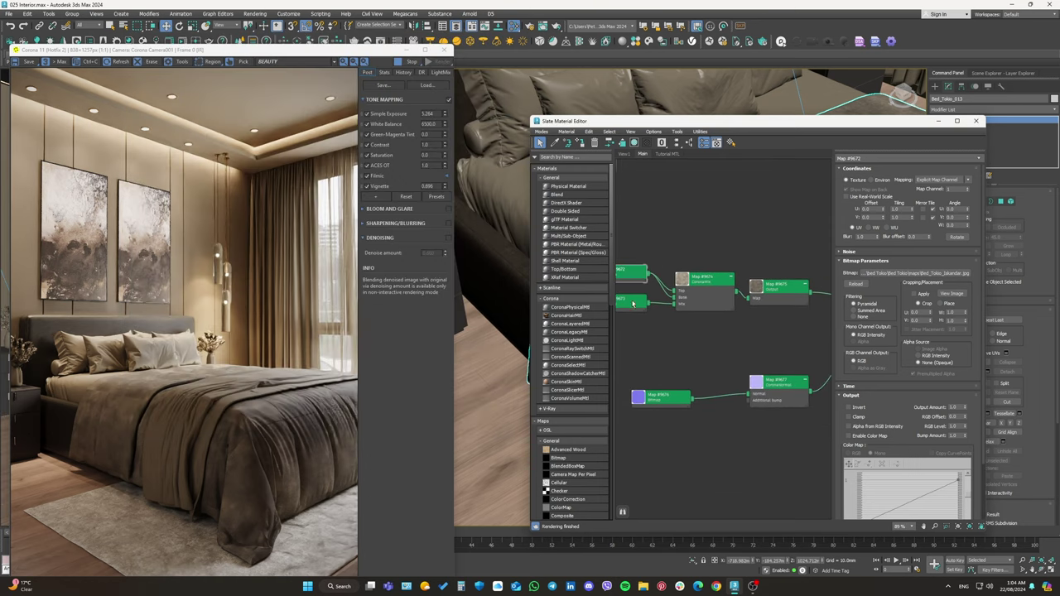
click(948, 294)
click(643, 37)
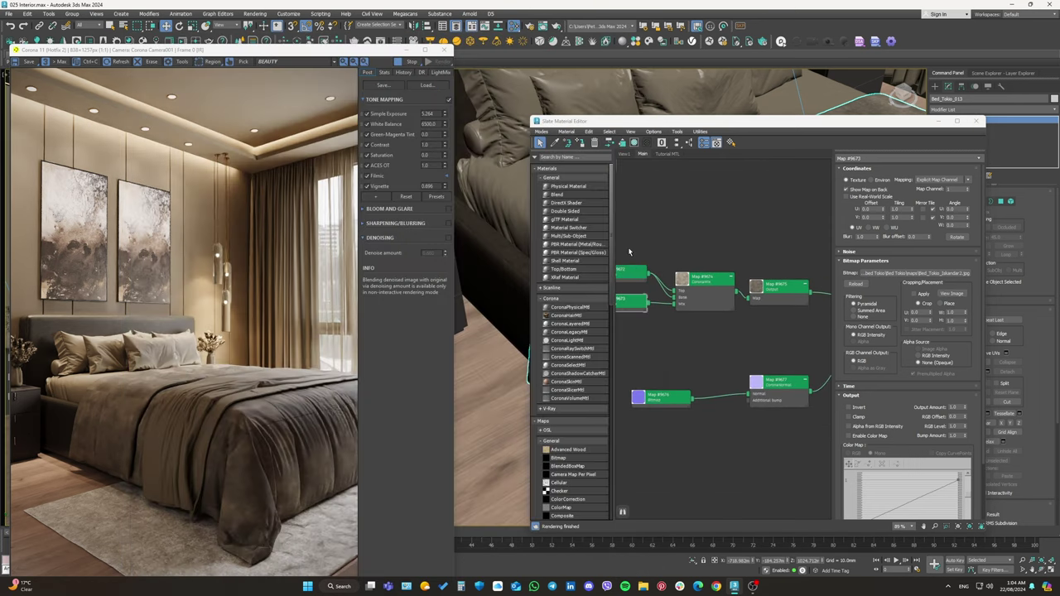
Preview the blue normal map image, then open Material #38's parameters.
middle_drag(654, 387, 679, 313)
scroll(677, 336, up, 4)
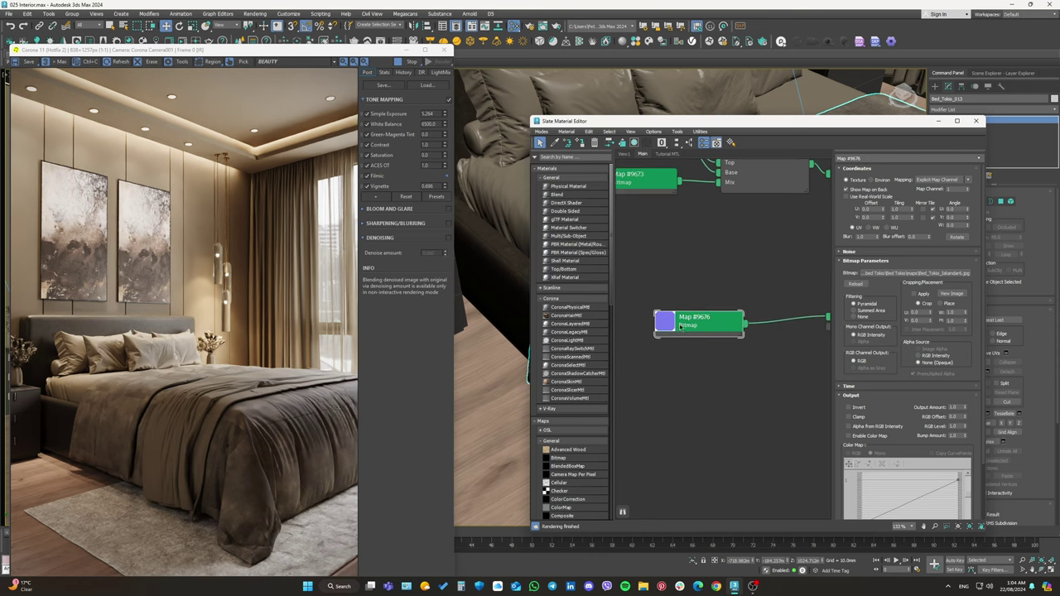
click(952, 295)
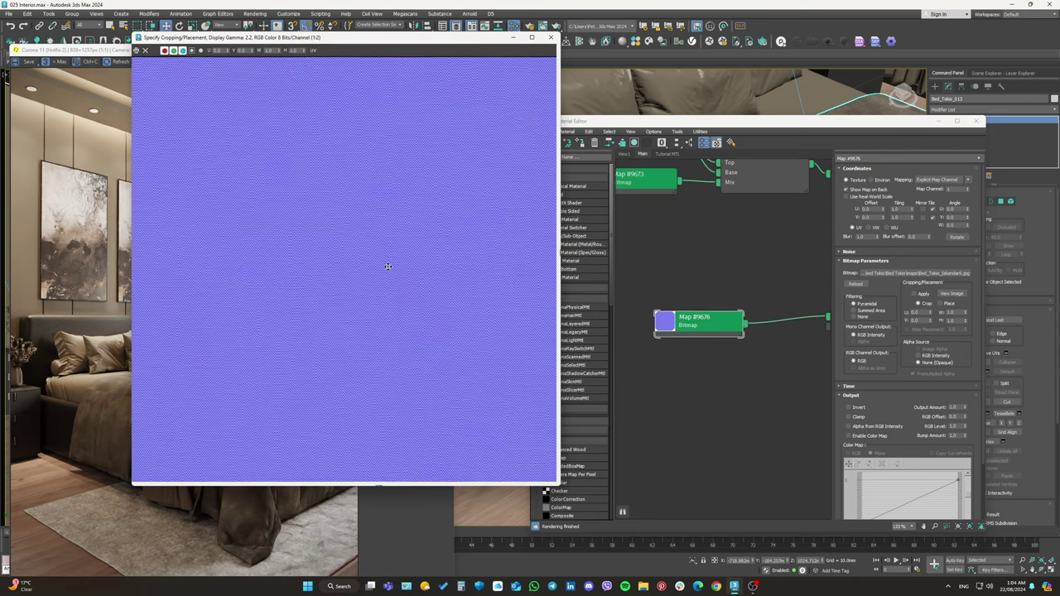
scroll(386, 267, down, 5)
click(550, 38)
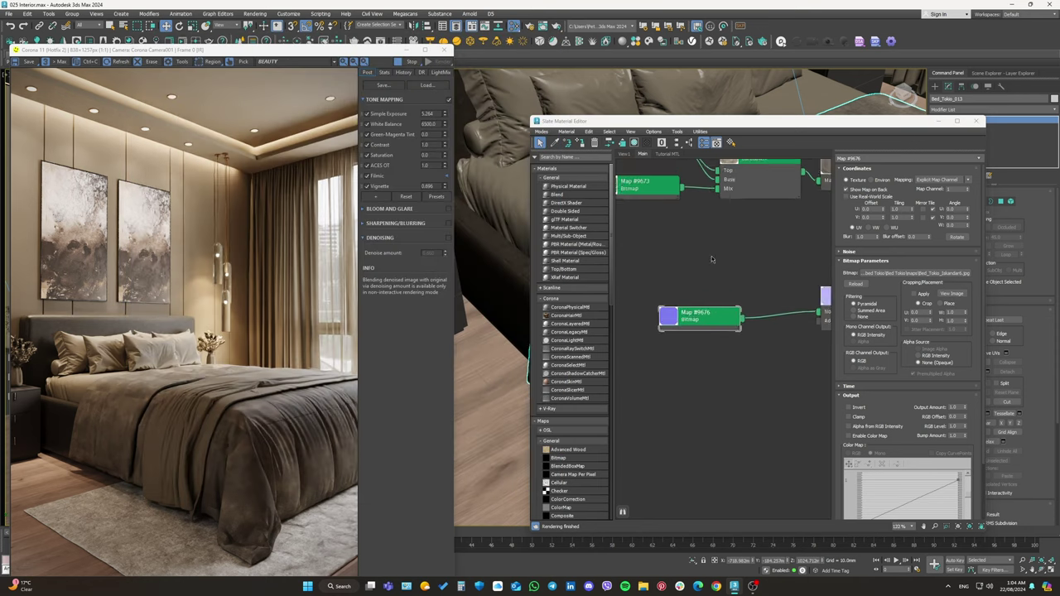
scroll(712, 273, down, 5)
double_click(770, 256)
drag(638, 124, 641, 166)
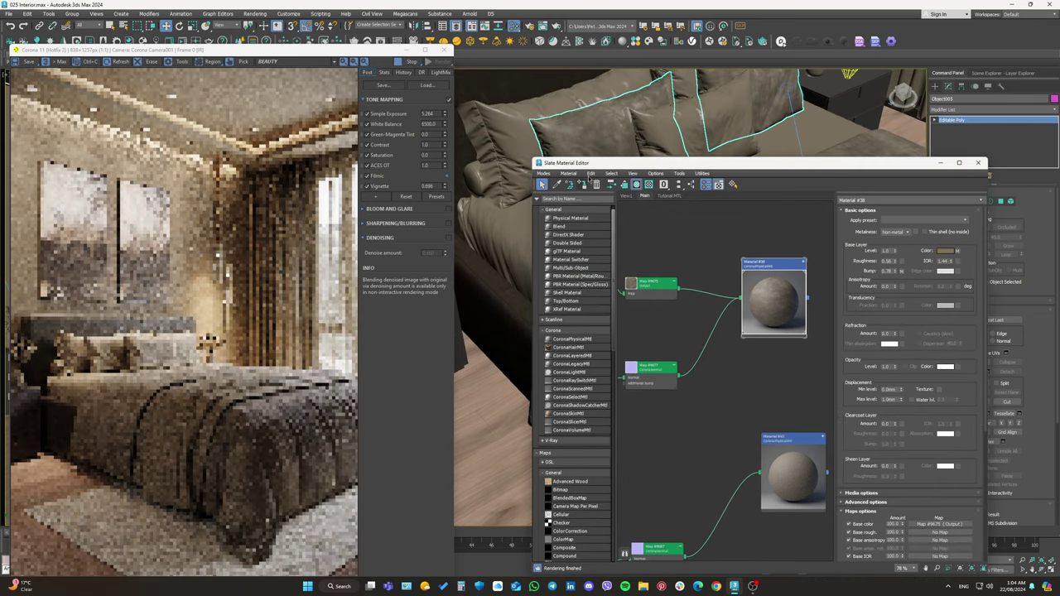
Assign Material #44 to a single pillow on the bed.
scroll(736, 387, down, 5)
scroll(736, 387, up, 2)
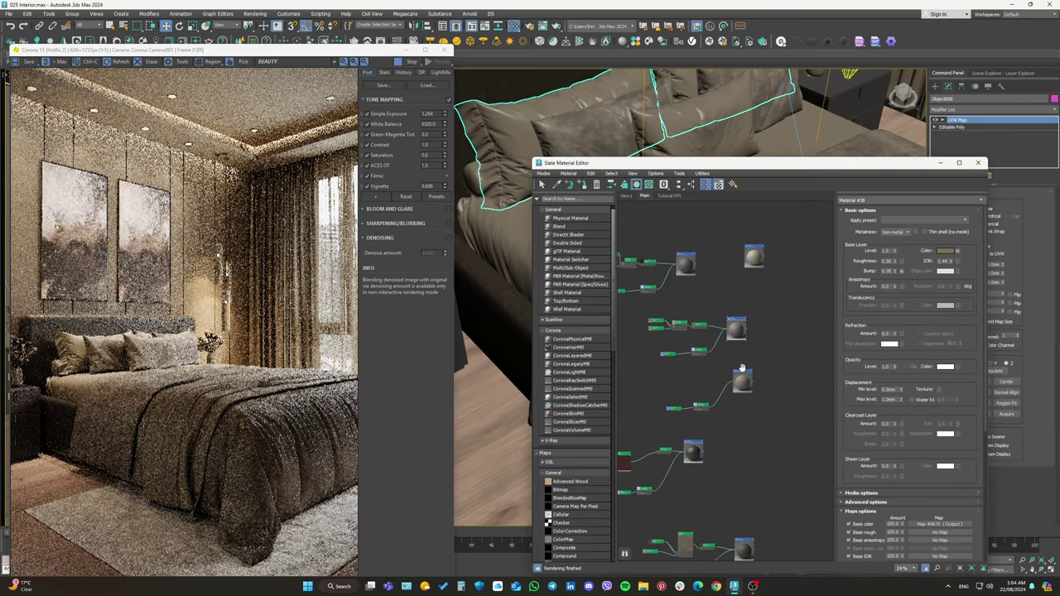
scroll(741, 373, up, 2)
scroll(687, 273, up, 1)
double_click(673, 273)
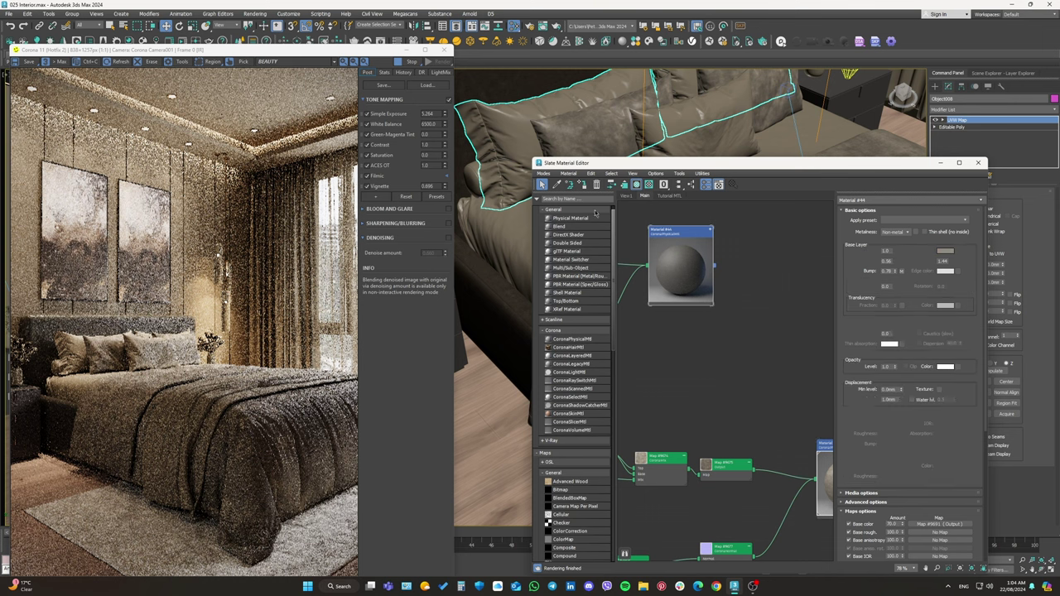
drag(729, 163, 739, 218)
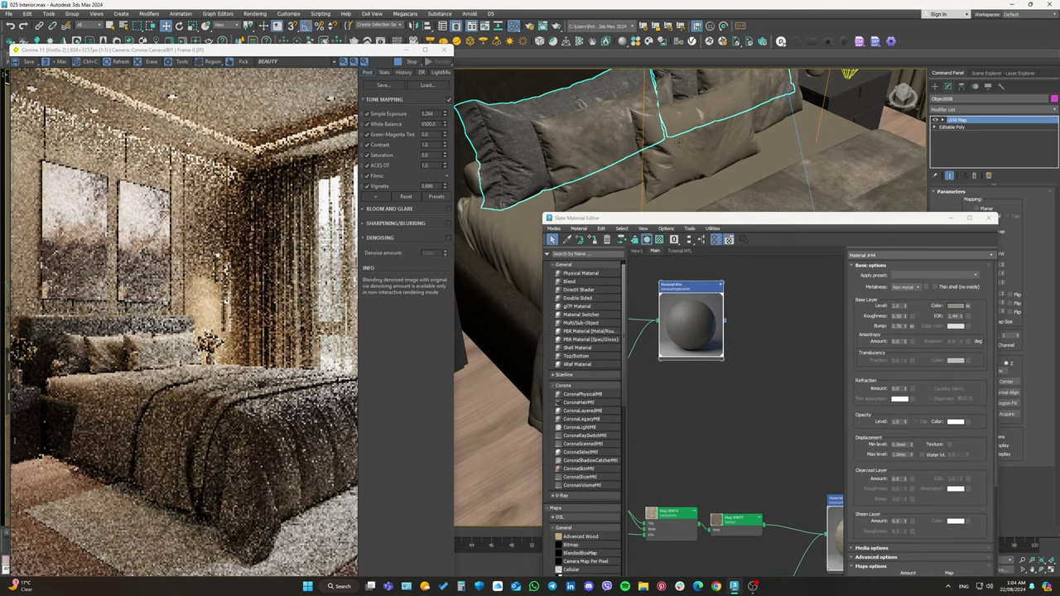
click(696, 133)
click(593, 240)
Select the long bolster pillow and assign Material #39 to it.
alt+middle_drag(591, 199, 587, 70)
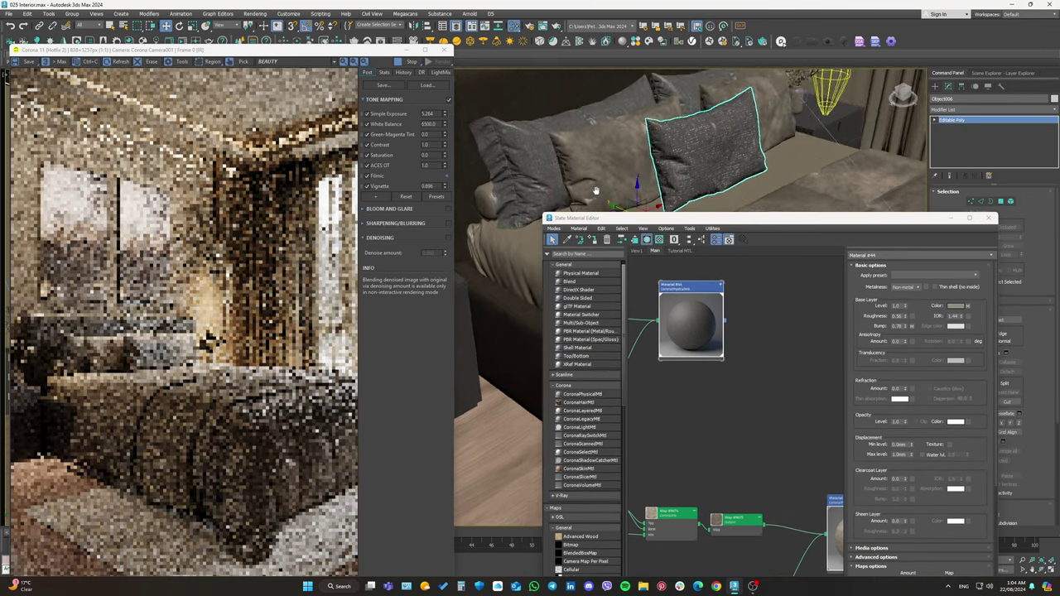
click(704, 141)
scroll(629, 157, up, 5)
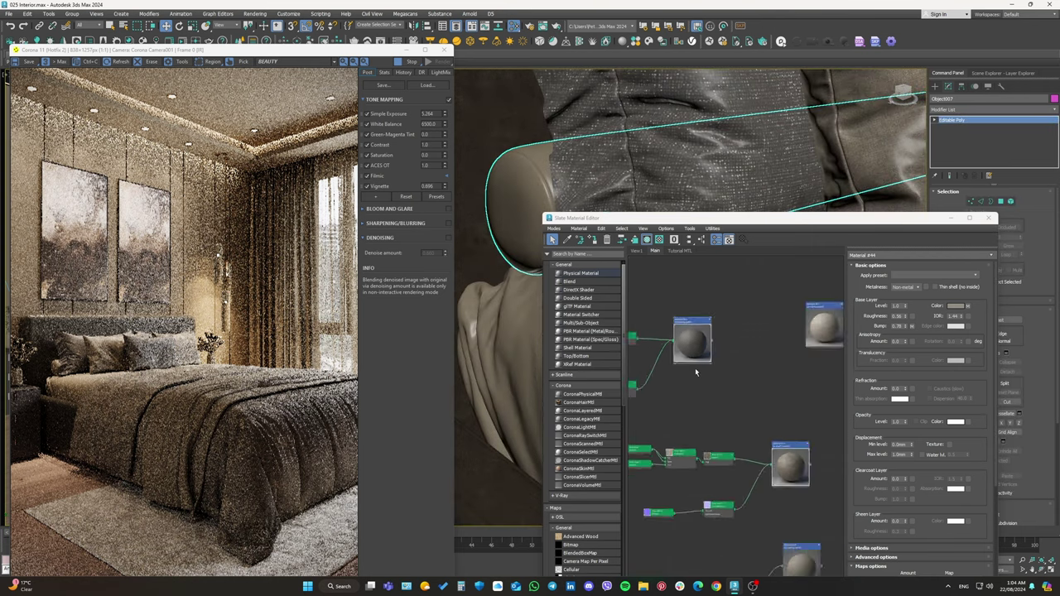
scroll(696, 373, down, 4)
scroll(697, 386, up, 3)
double_click(766, 361)
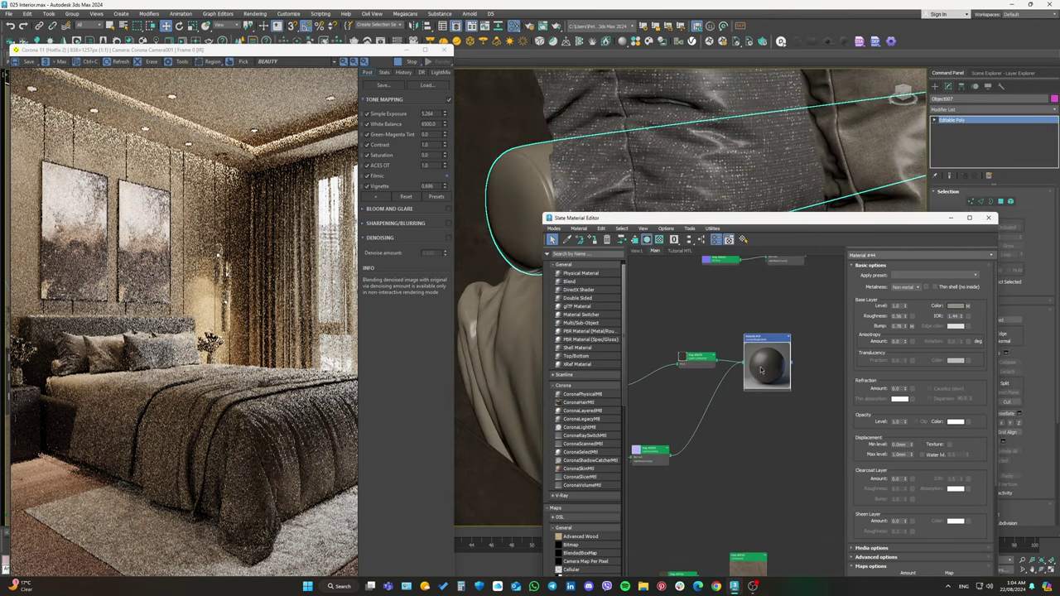
click(593, 239)
Orbit to a front view of the pillows to check their new materials.
scroll(704, 373, down, 2)
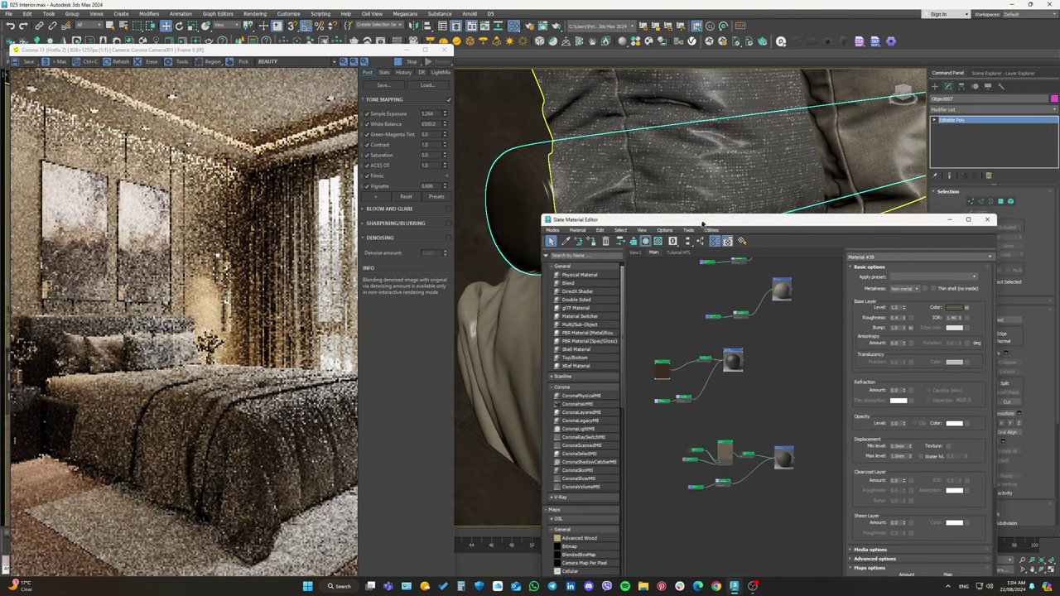
drag(710, 217, 689, 254)
scroll(153, 374, up, 1)
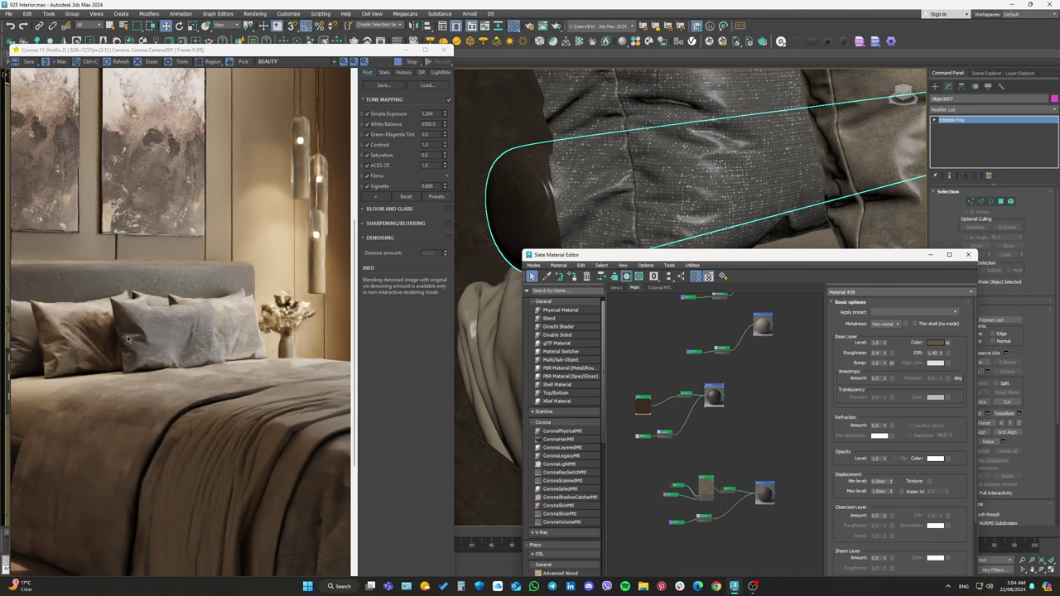
scroll(127, 338, down, 1)
scroll(126, 338, up, 1)
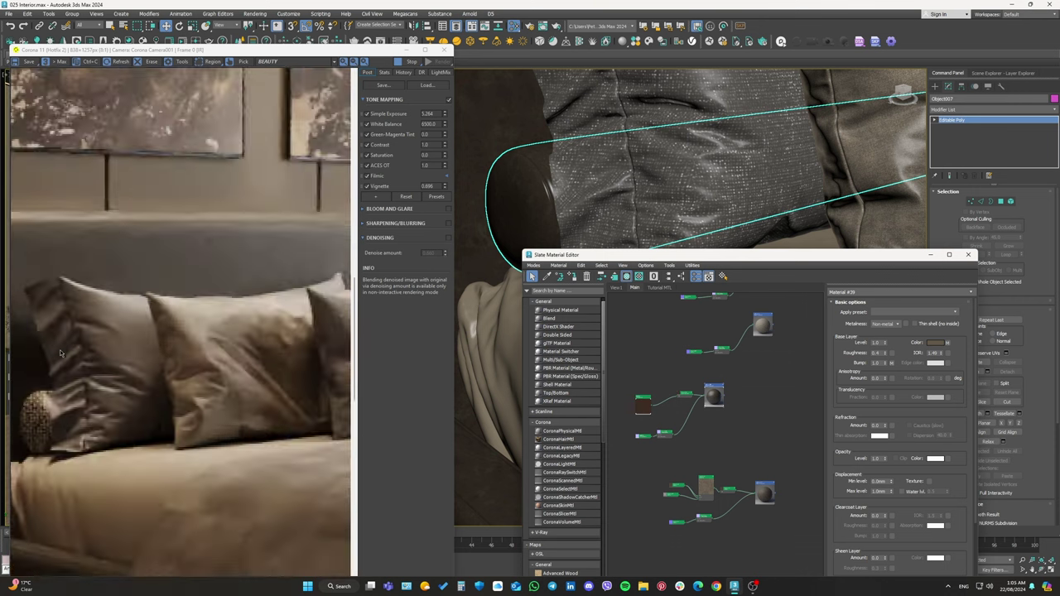
scroll(126, 338, up, 1)
scroll(126, 338, up, 1)
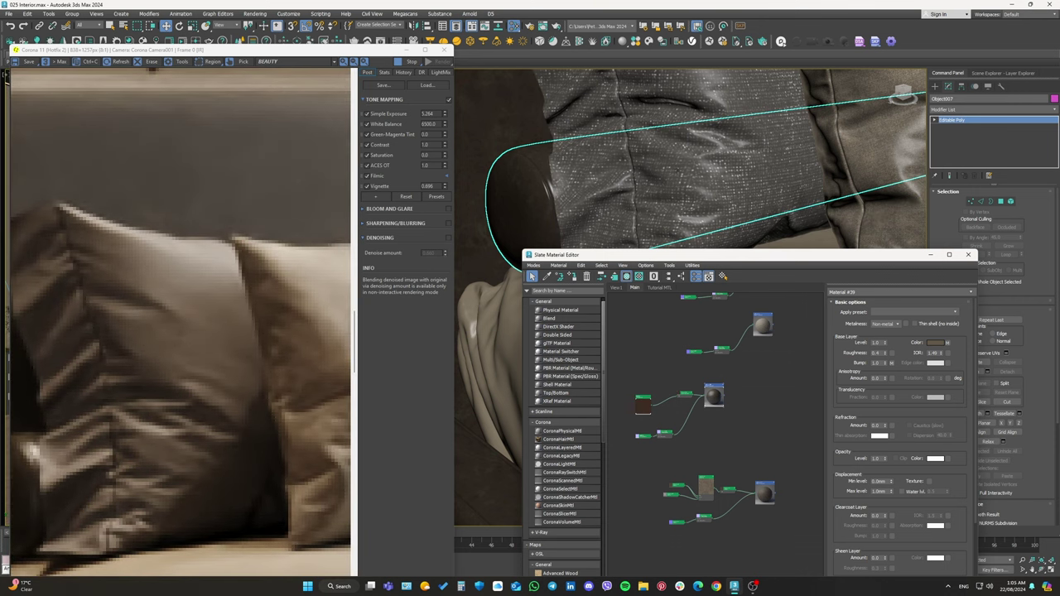
scroll(704, 165, down, 3)
alt+middle_drag(704, 165, 679, 232)
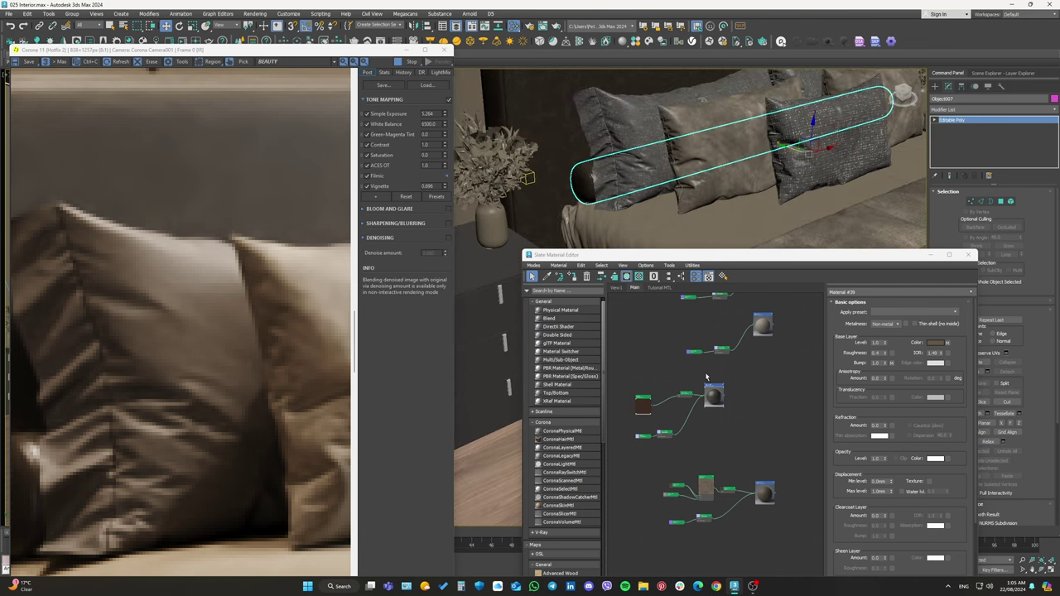
scroll(713, 356, up, 2)
scroll(713, 356, down, 3)
Pan through the material nodes and inspect Material #43's parameters.
middle_drag(713, 356, 746, 381)
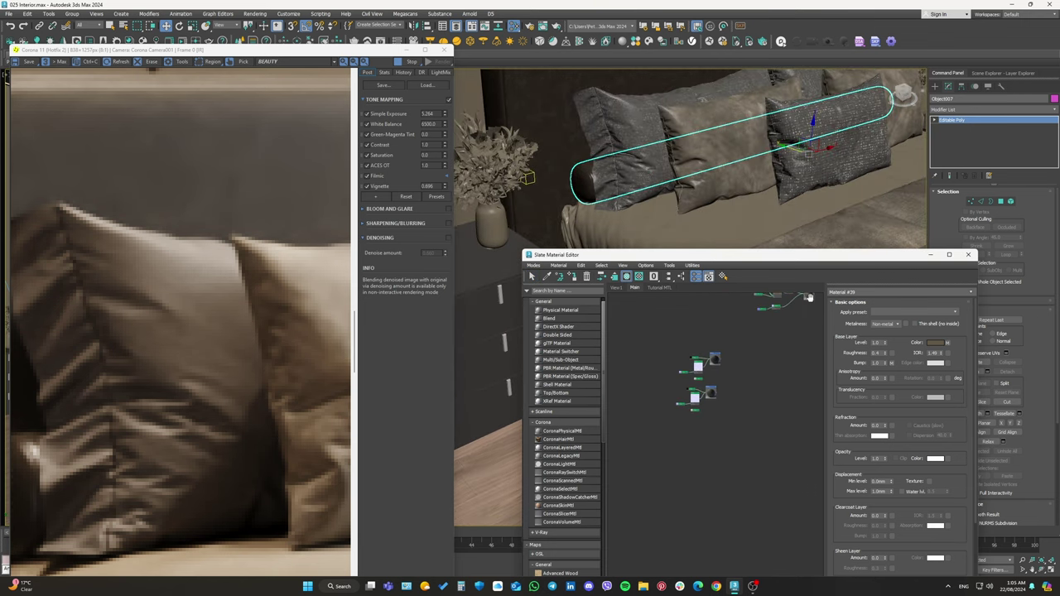
scroll(708, 390, up, 2)
scroll(708, 391, down, 2)
scroll(707, 479, up, 2)
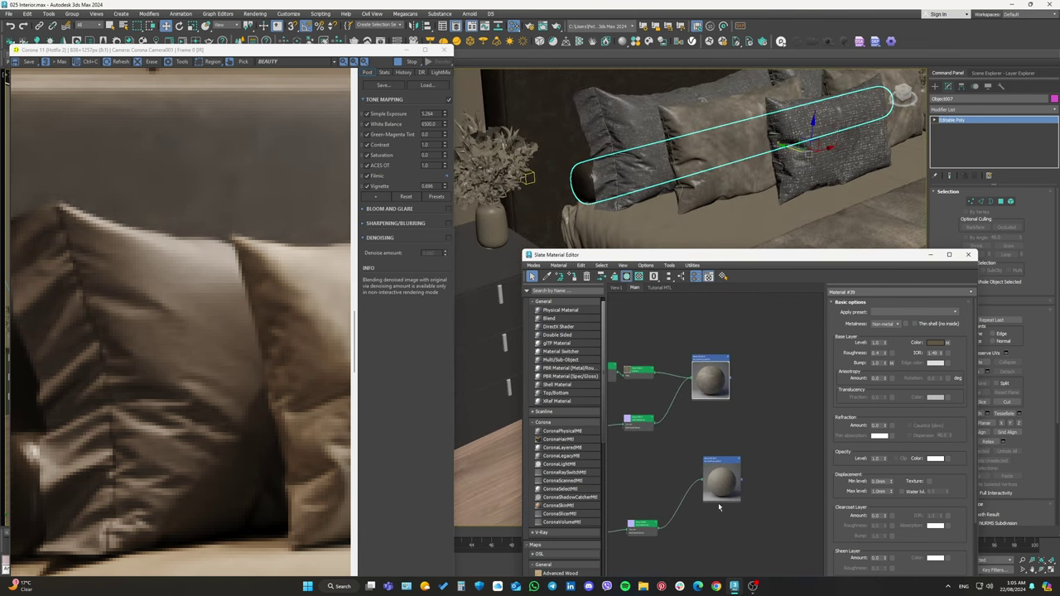
scroll(719, 507, down, 2)
scroll(745, 464, up, 1)
scroll(764, 414, up, 2)
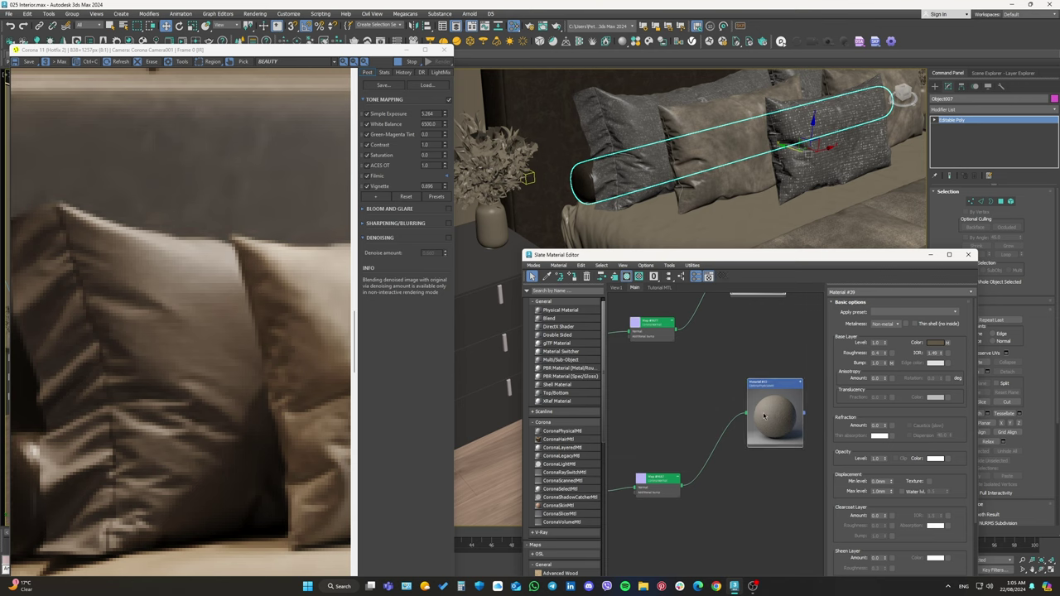
double_click(764, 416)
Pan through further material nodes and move the editor window up-left.
scroll(746, 422, down, 2)
scroll(728, 424, down, 2)
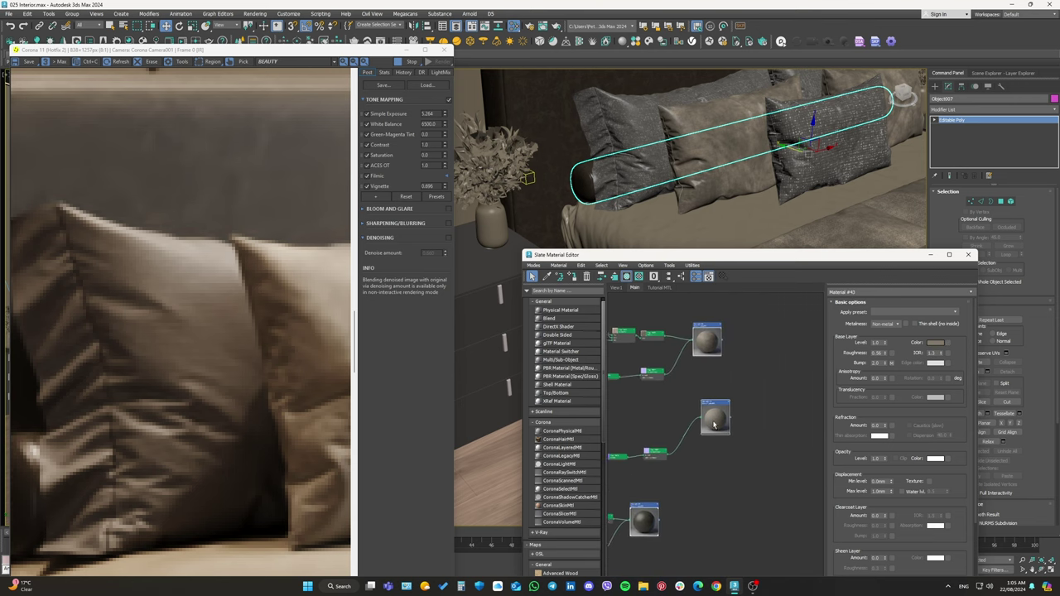
scroll(713, 424, up, 3)
scroll(785, 422, down, 3)
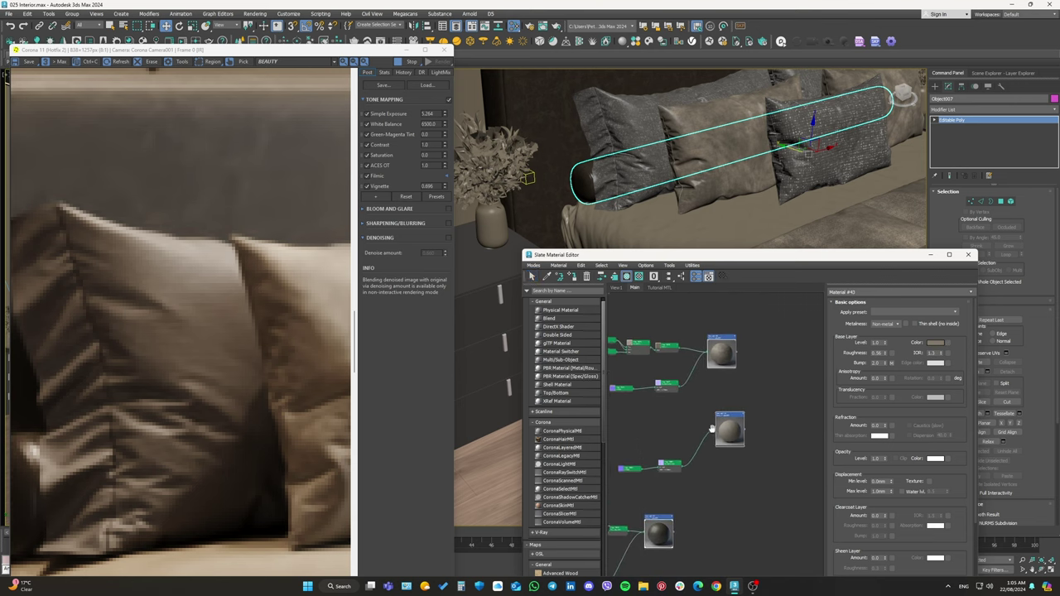
mouse_move(746, 314)
middle_down()
mouse_move(706, 386)
mouse_move(770, 331)
middle_up()
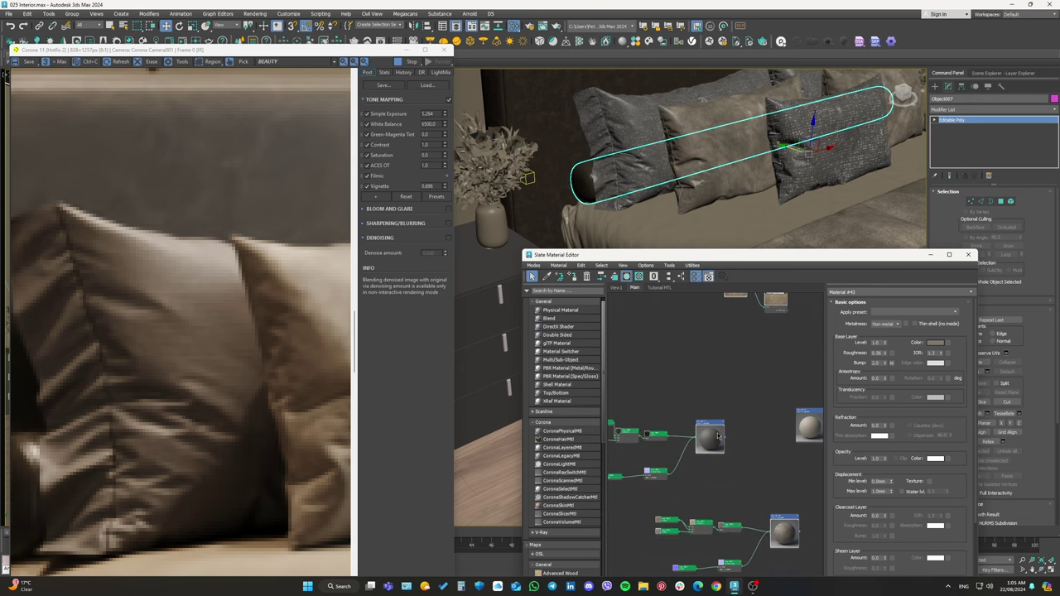
scroll(745, 389, down, 2)
scroll(754, 412, up, 4)
scroll(753, 412, down, 3)
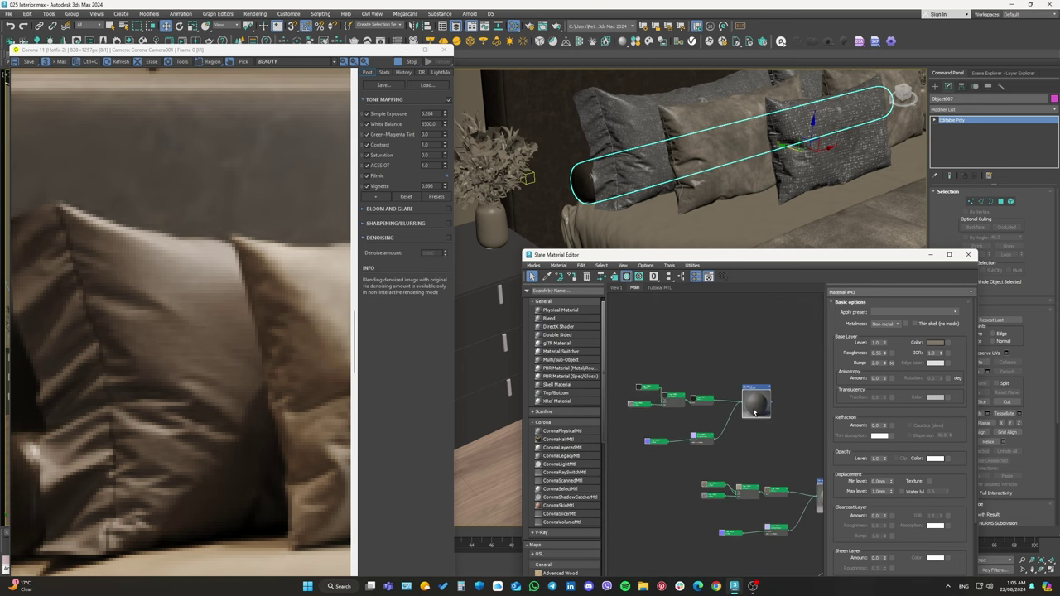
middle_drag(753, 412, 732, 448)
scroll(732, 448, up, 1)
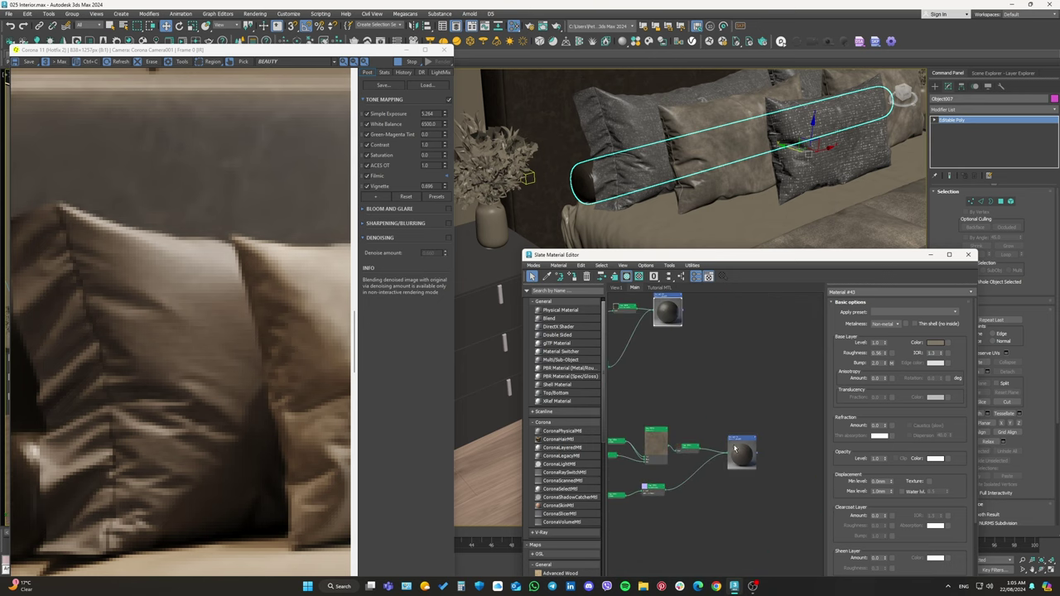
scroll(741, 455, up, 3)
drag(630, 254, 462, 193)
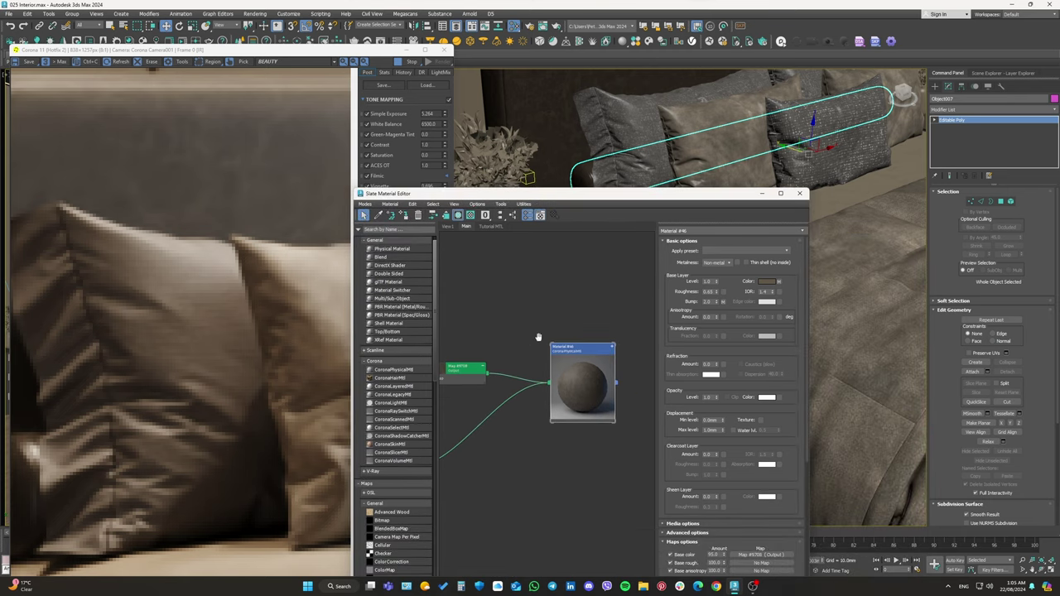
Assign Material #40 to the selected pillow, close the Corona gamma warning, and put Material #45 on the throw.
middle_drag(539, 337, 587, 289)
scroll(588, 289, down, 3)
scroll(564, 298, up, 1)
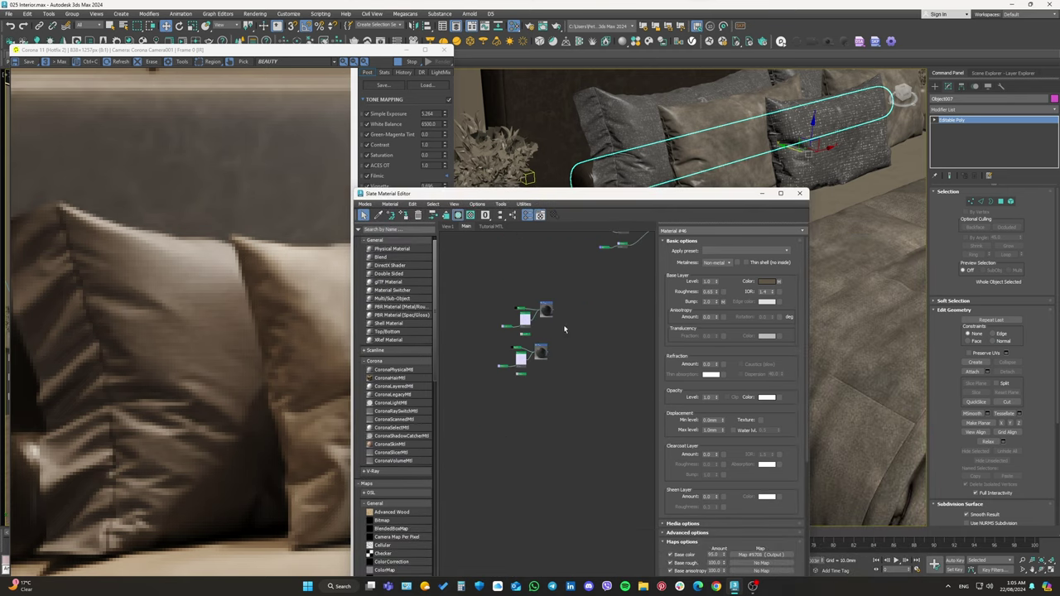
scroll(545, 305, up, 2)
double_click(551, 302)
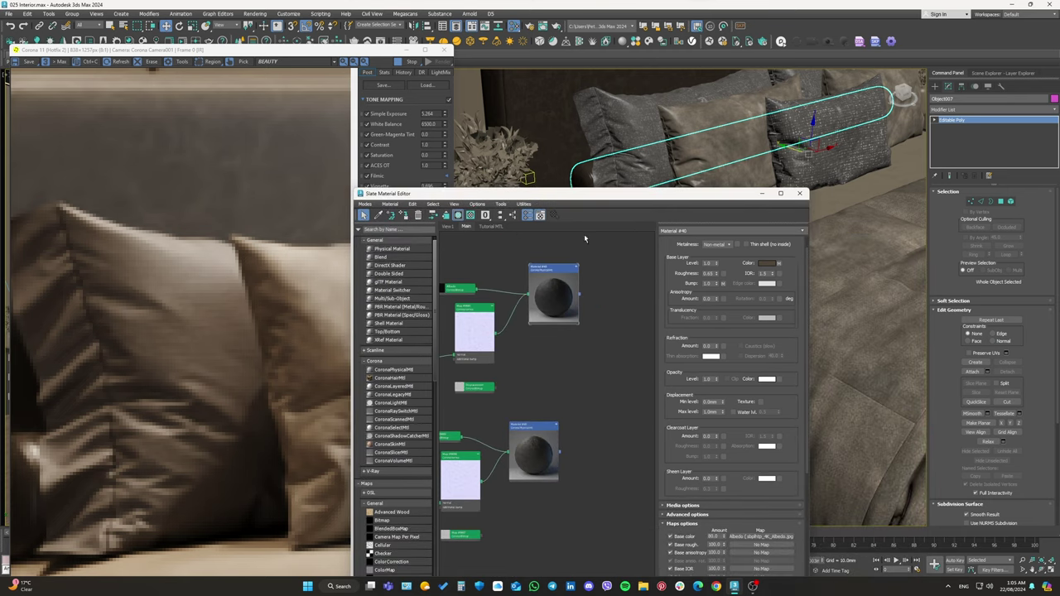
key(ctrl+z)
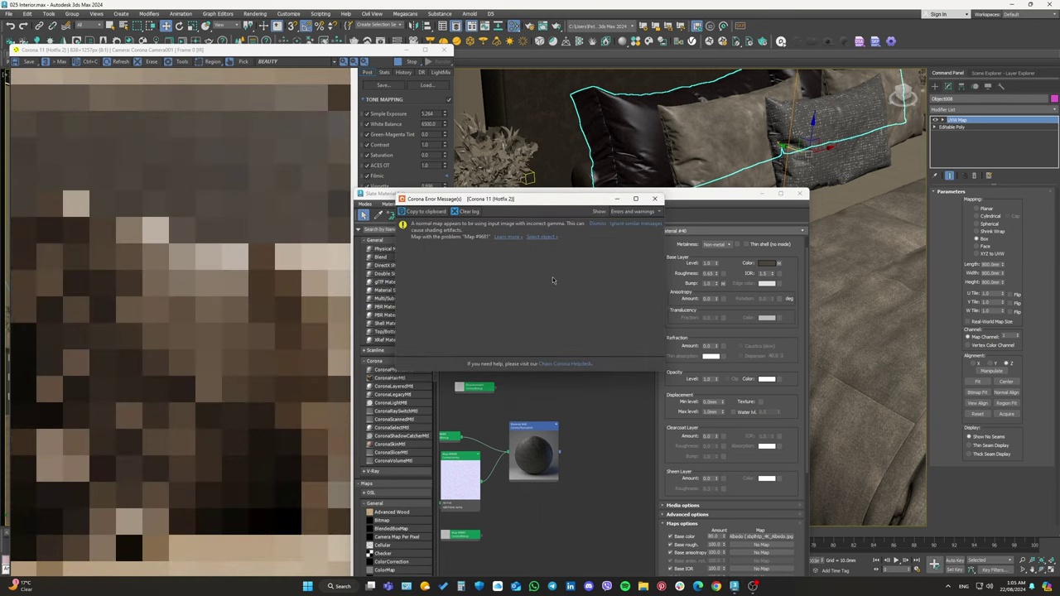
click(640, 226)
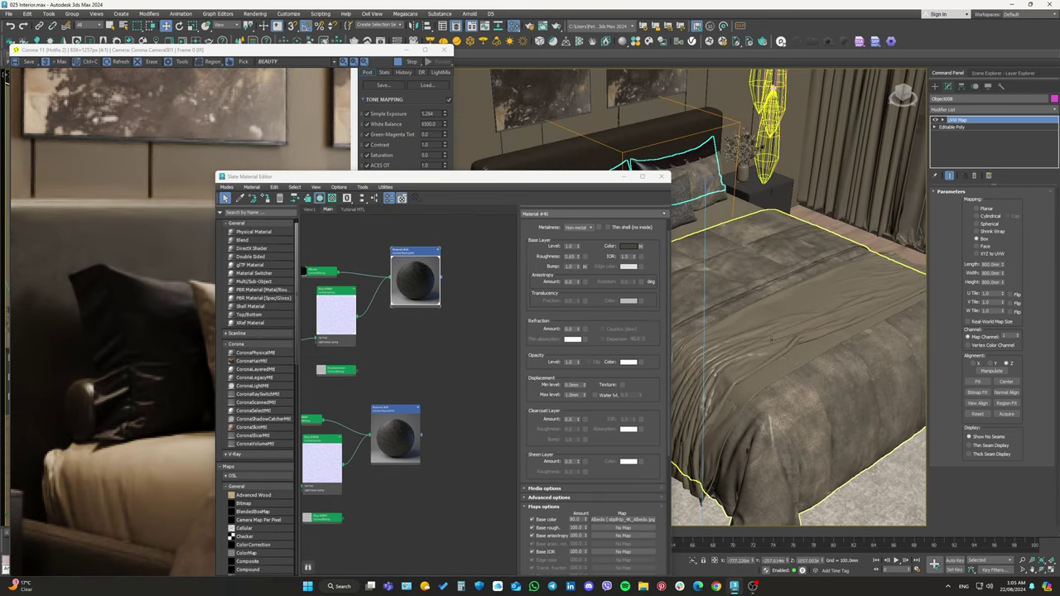
double_click(392, 430)
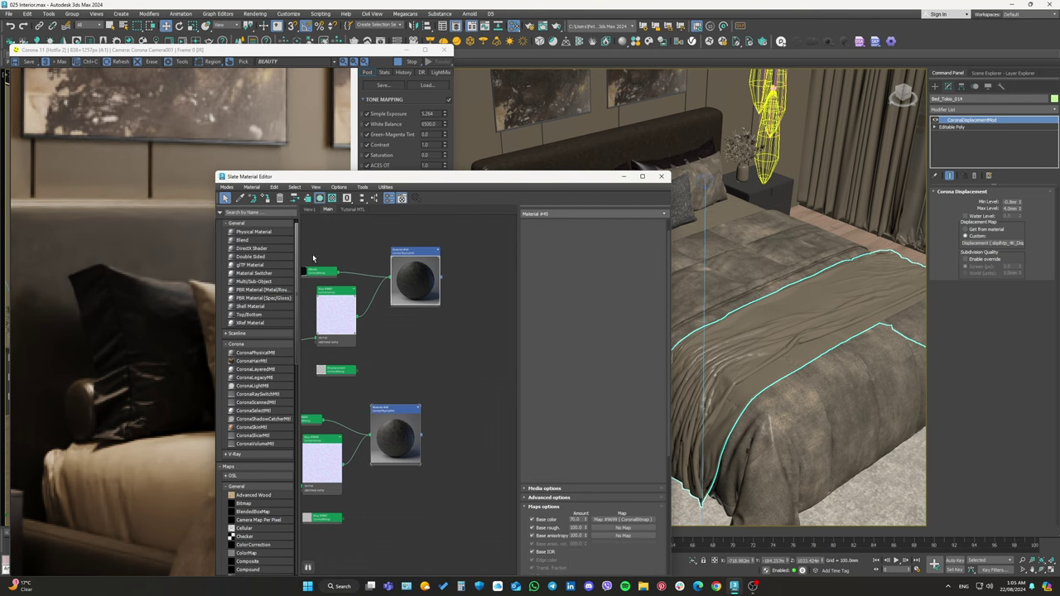
click(266, 199)
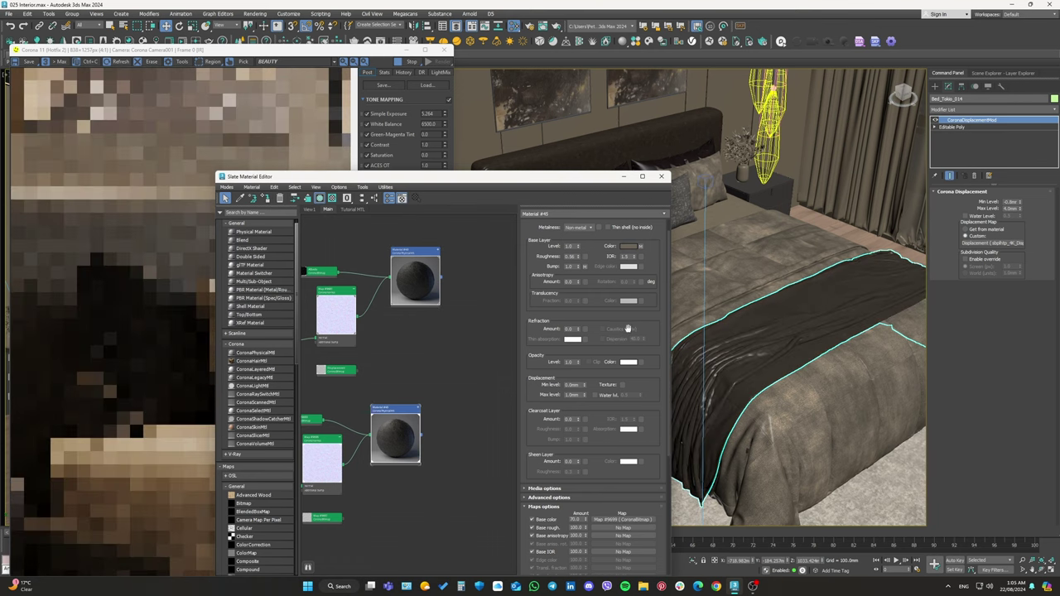